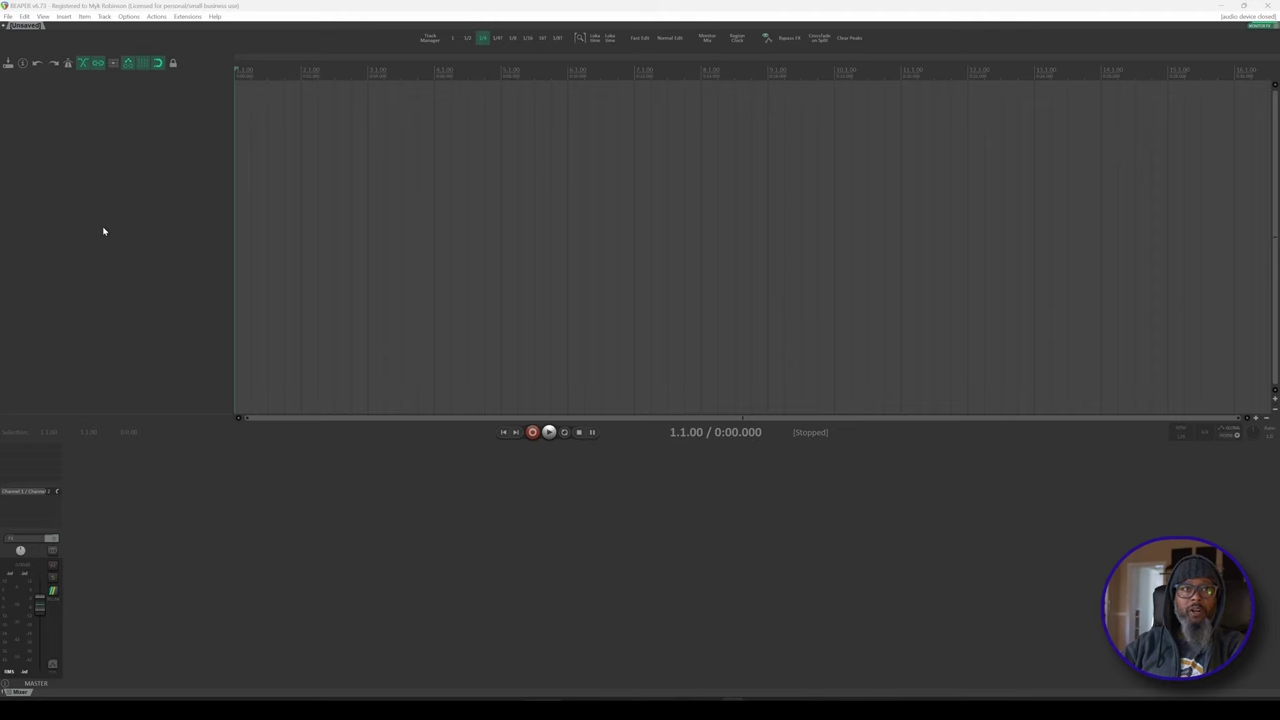
Insert 12 new tracks into the empty project with Insert multiple tracks
right_click(80, 177)
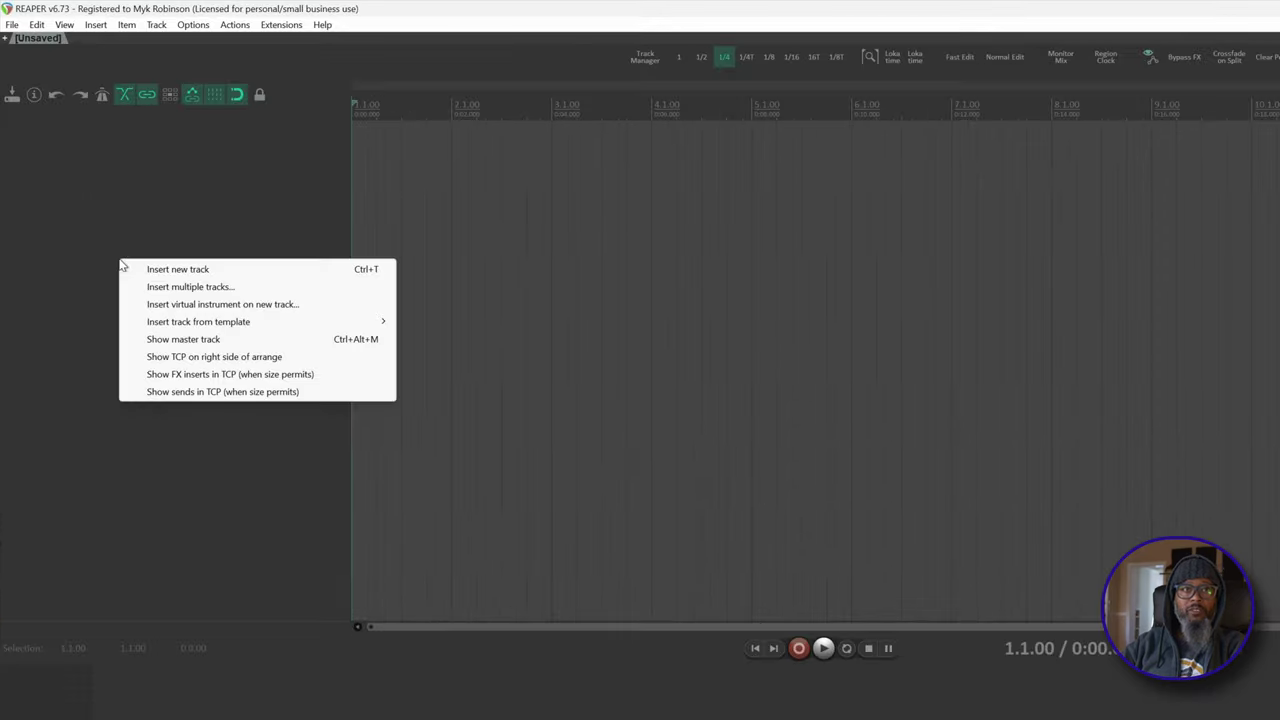
mouse_move(310, 320)
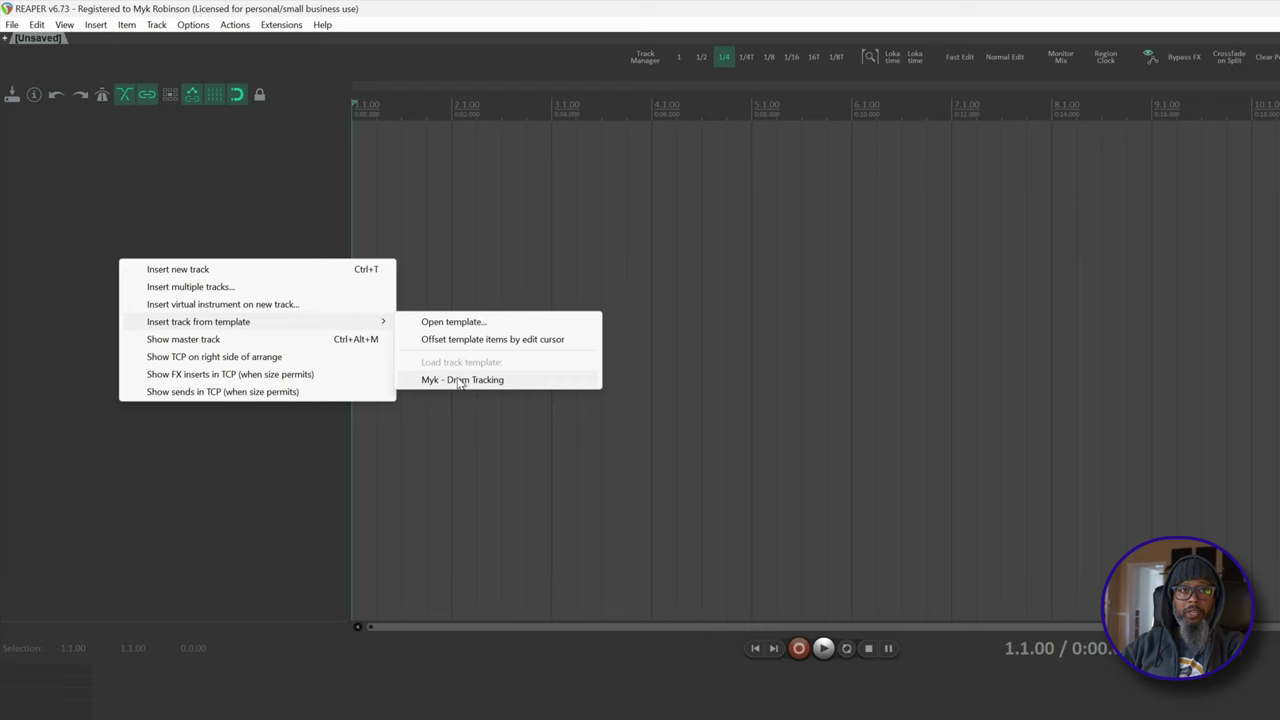
click(229, 288)
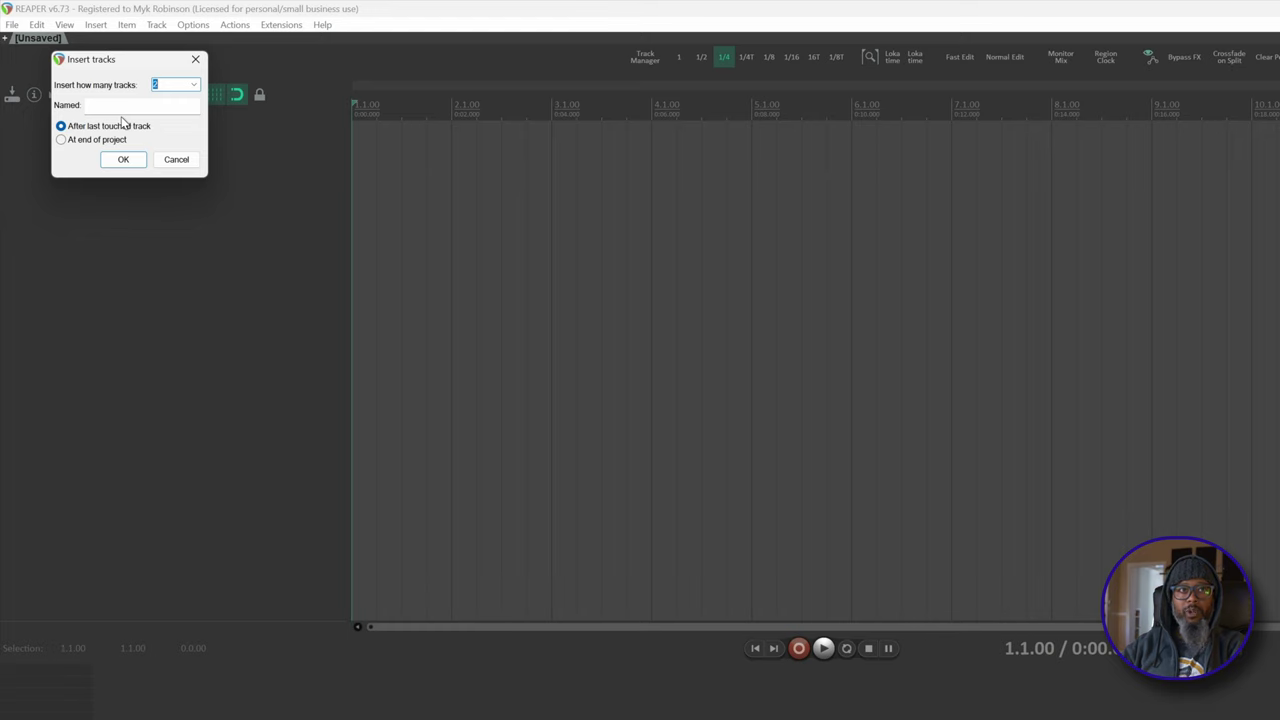
text(12)
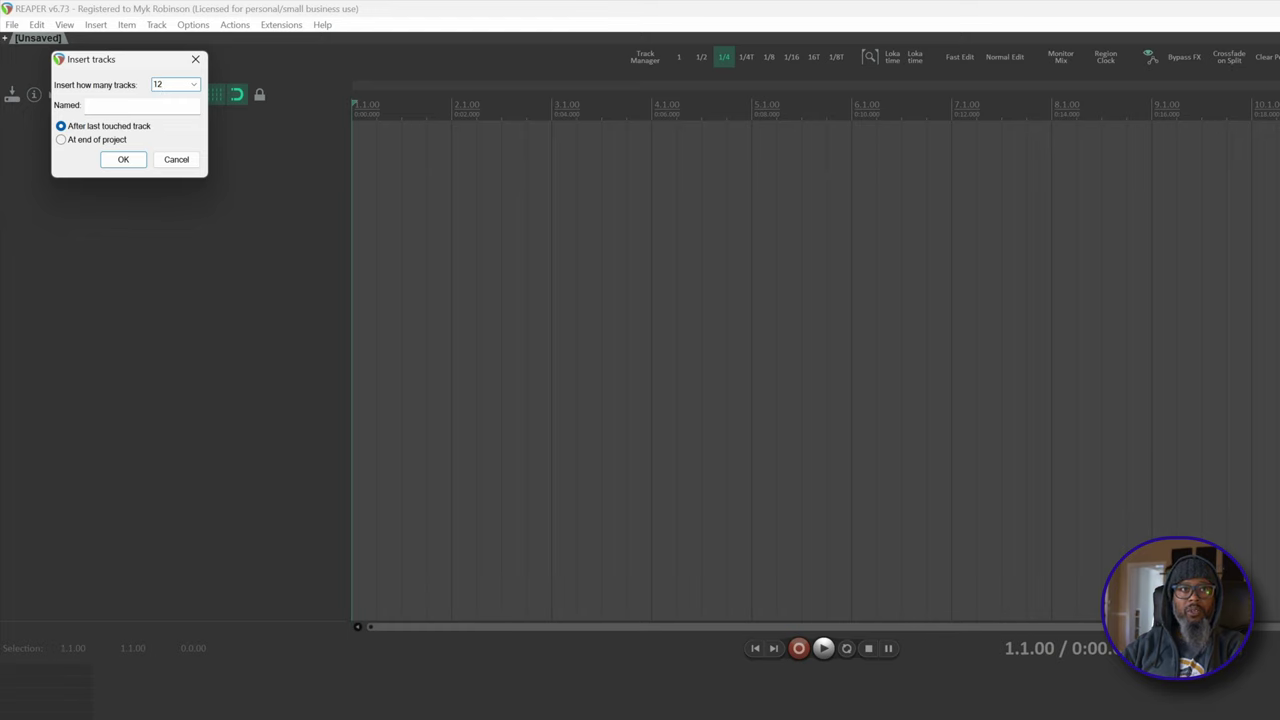
click(124, 158)
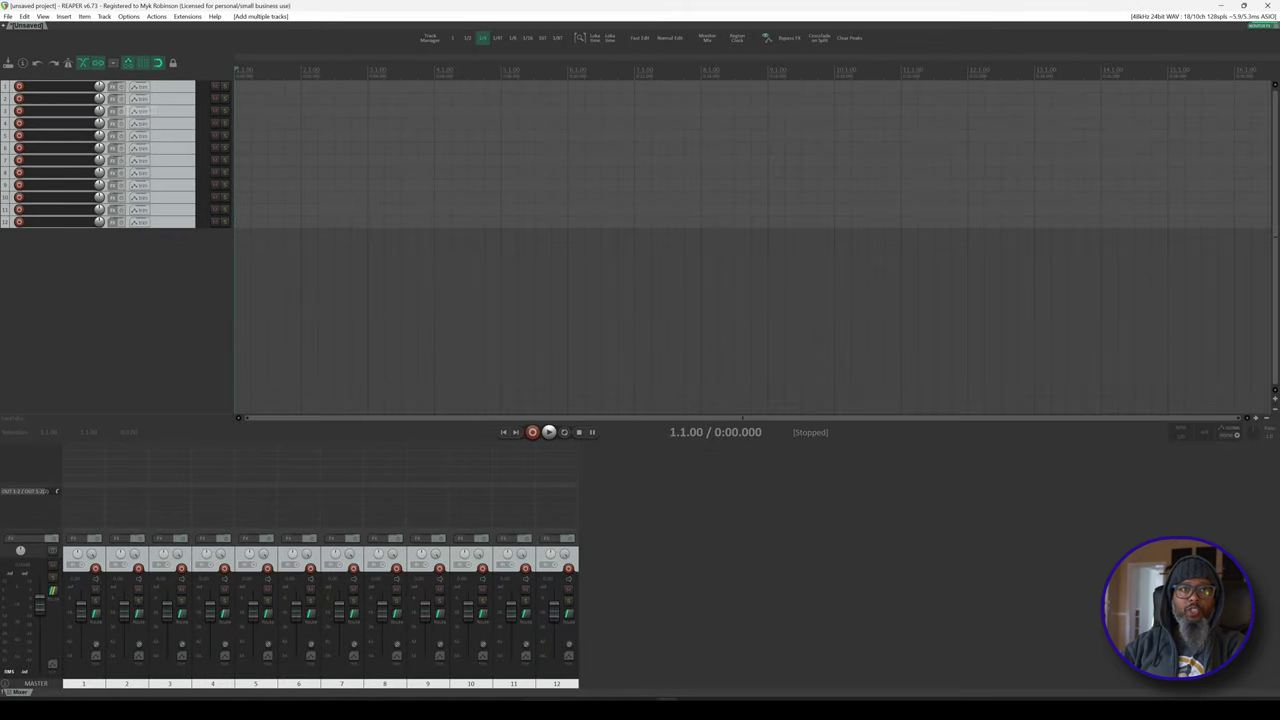
key(alt+Tab)
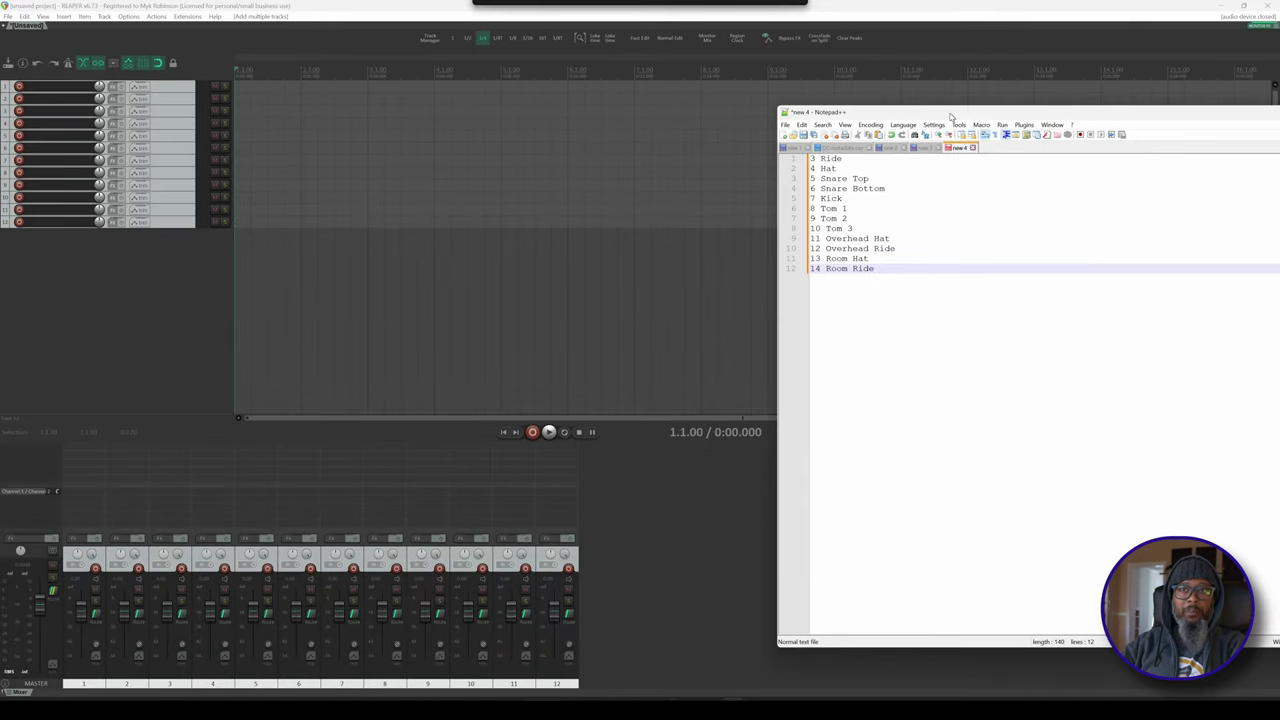
drag(950, 117, 1279, 117)
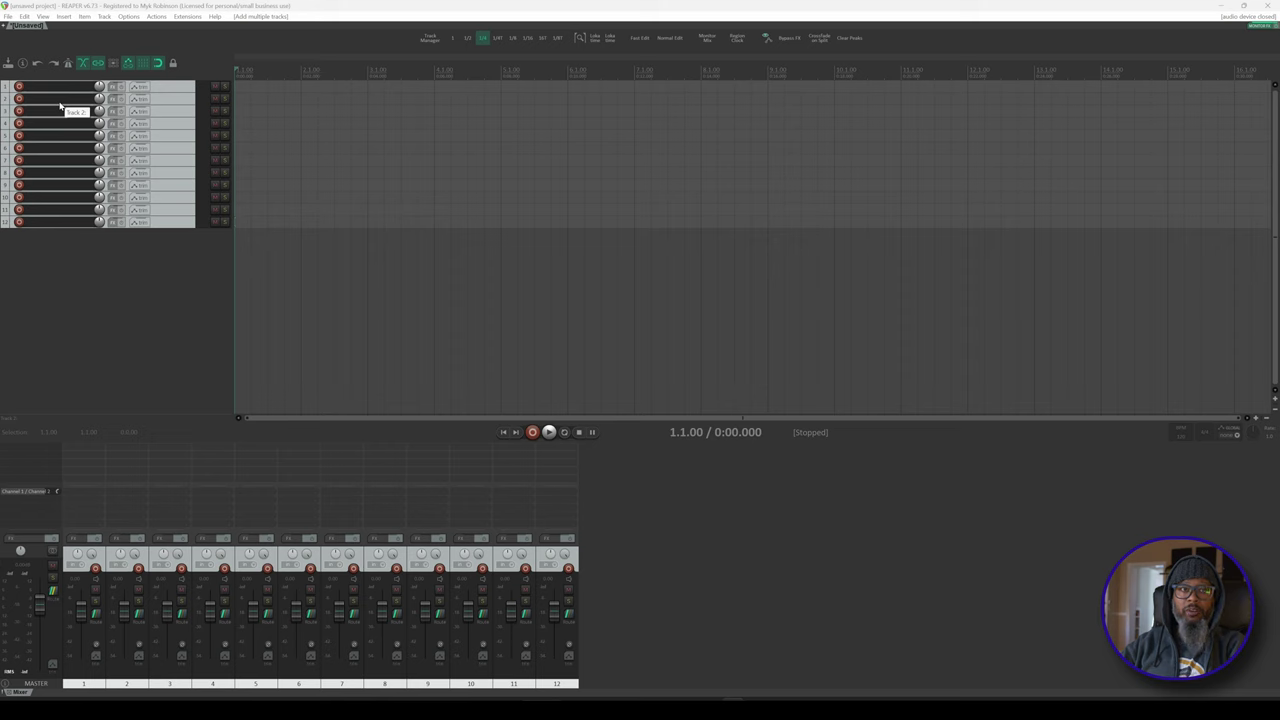
Name tracks 1–8 Ride, Hat, Snare Top, Snare Bottom, Kick, Tom 1, Tom 2 and Tom 3
double_click(61, 86)
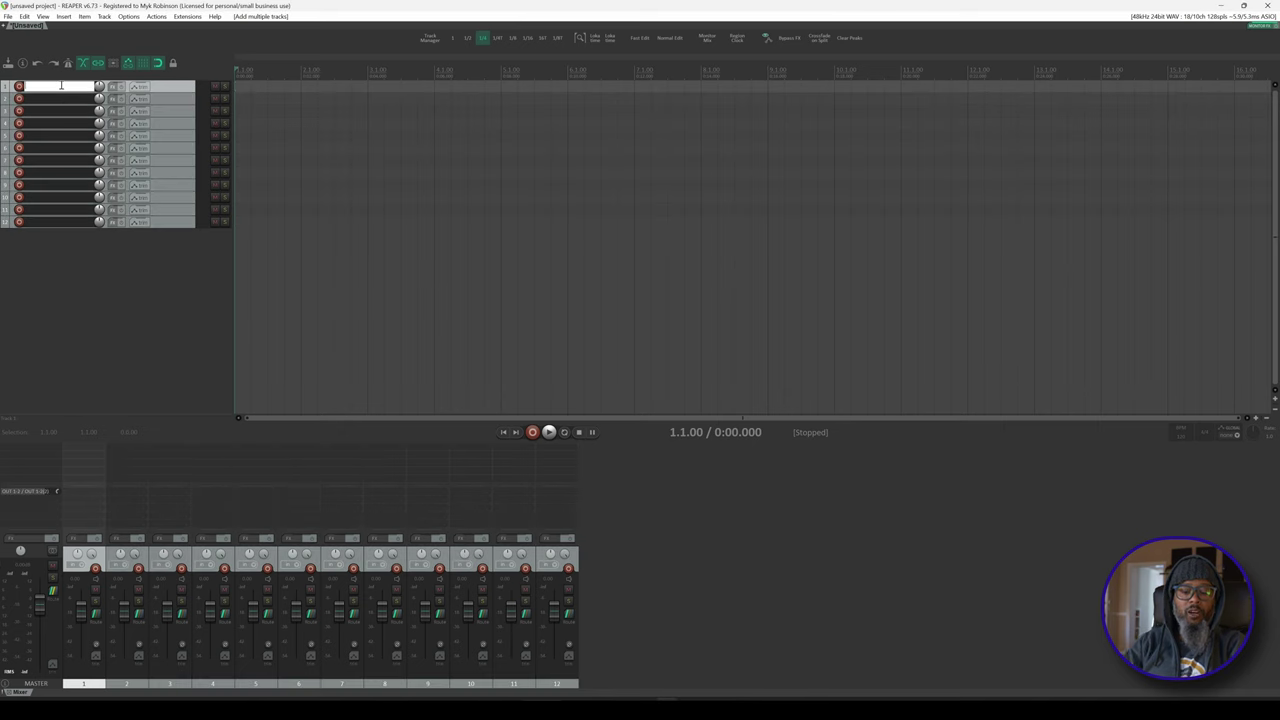
text(Kick)
key(Tab)
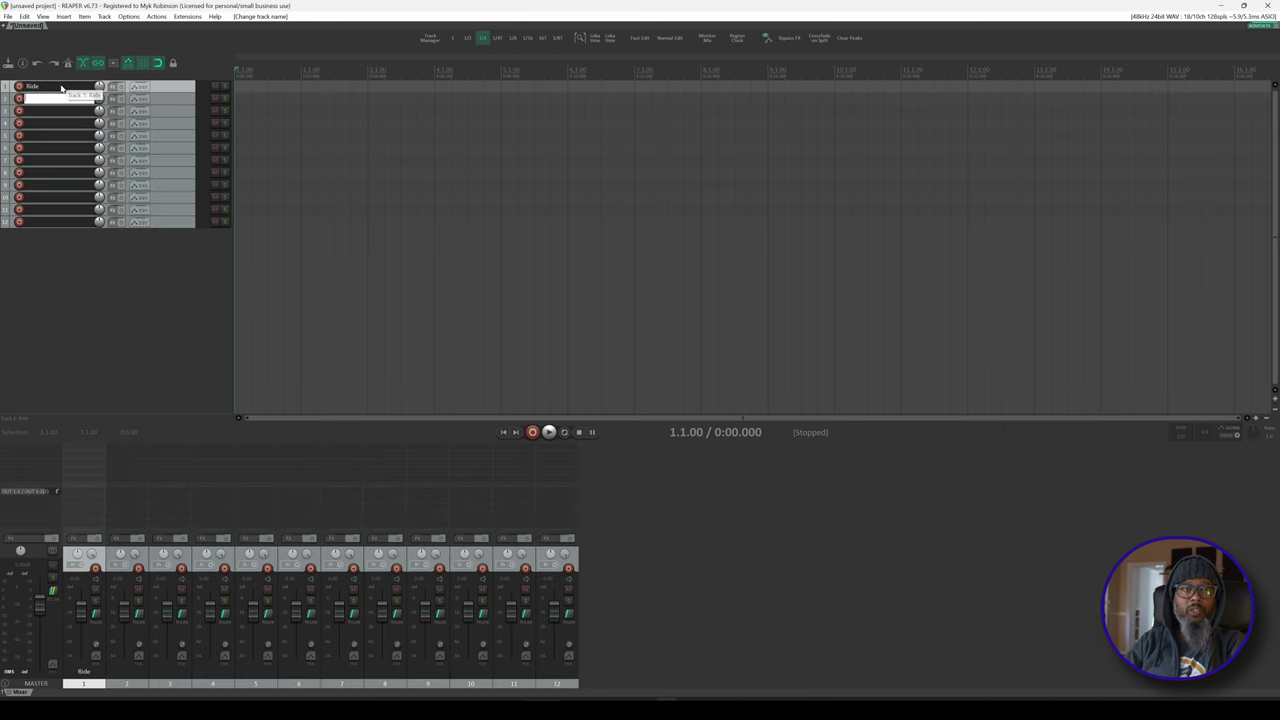
text(Hi)
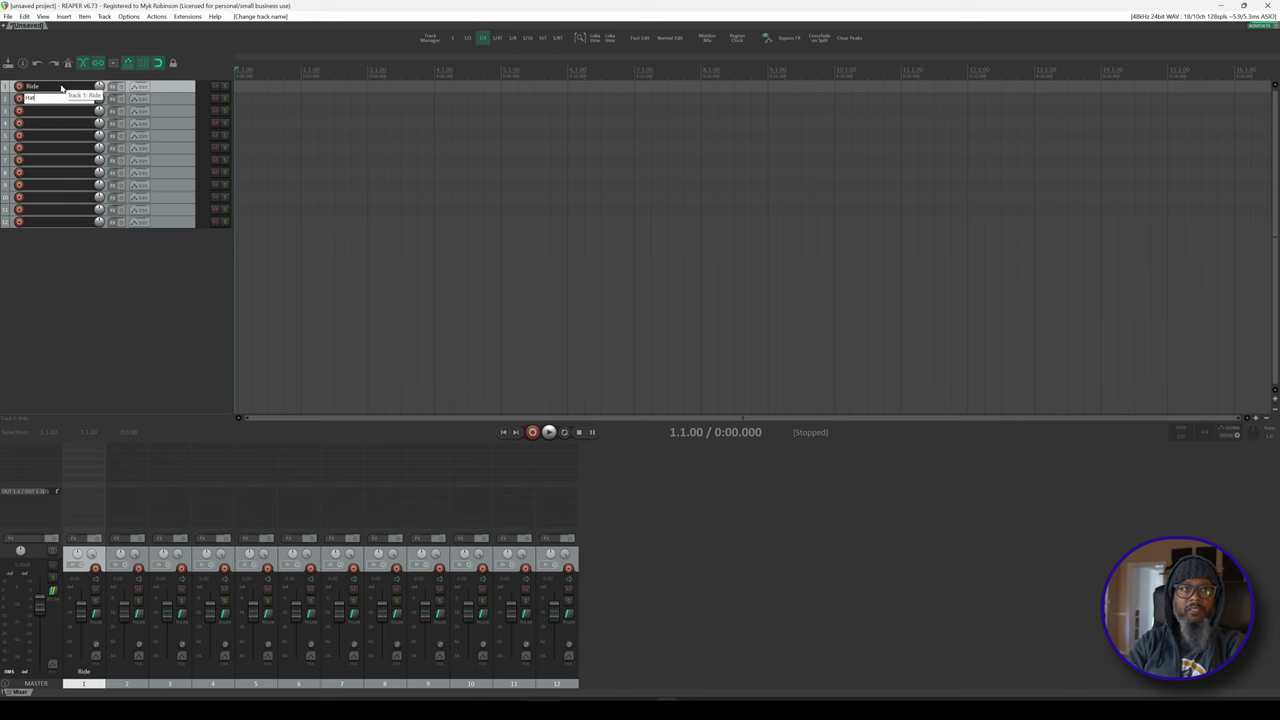
text(t)
key(Tab)
text(Snare to)
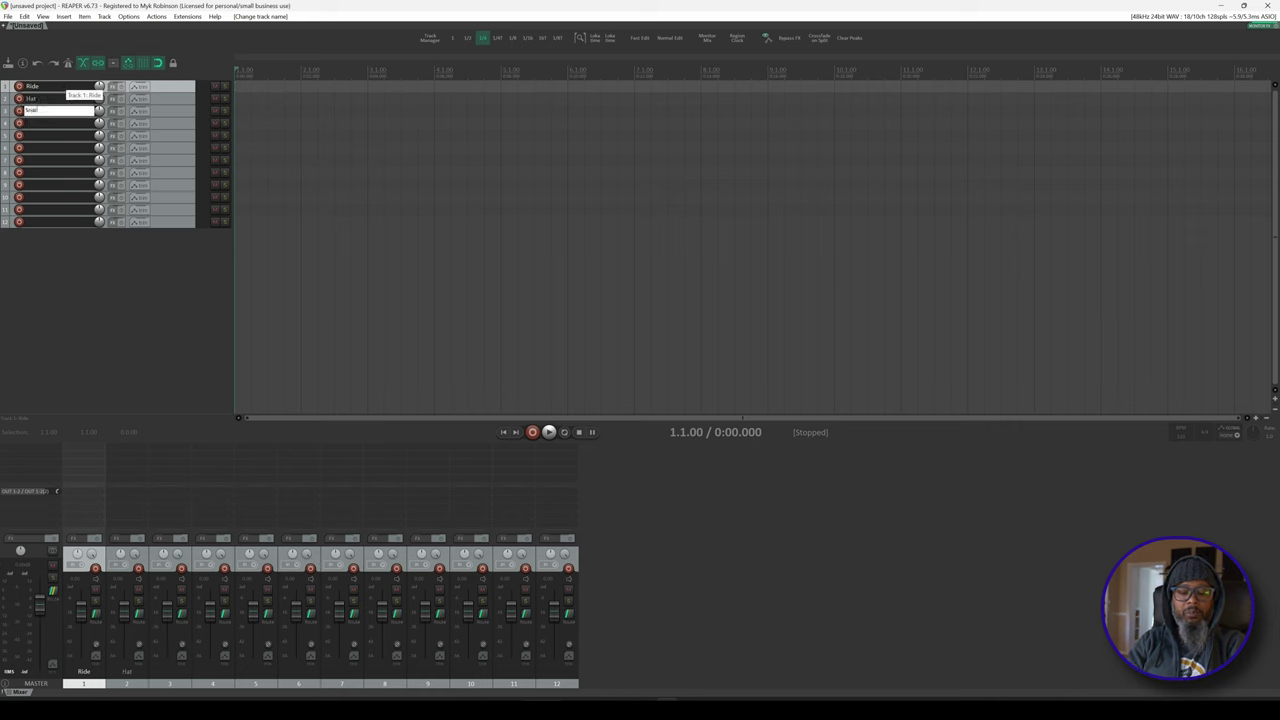
key(Tab)
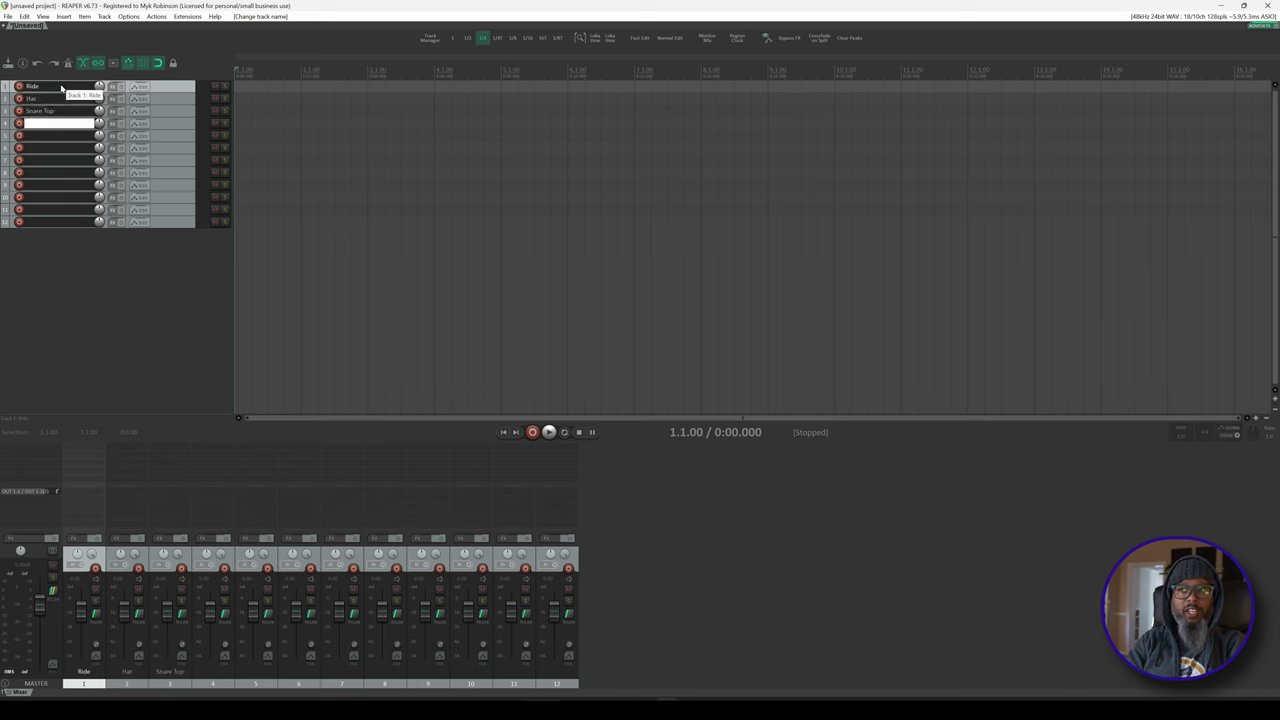
text(Snare Bottom)
key(Tab)
text(Kick)
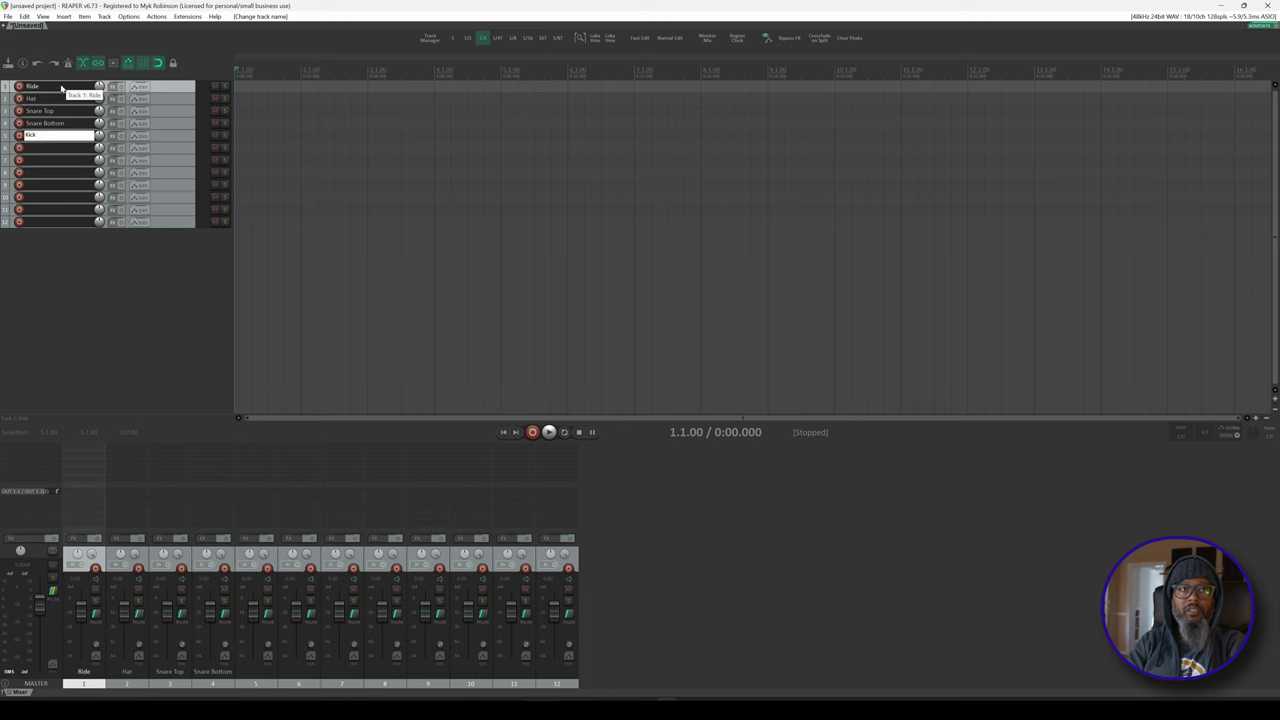
key(Tab)
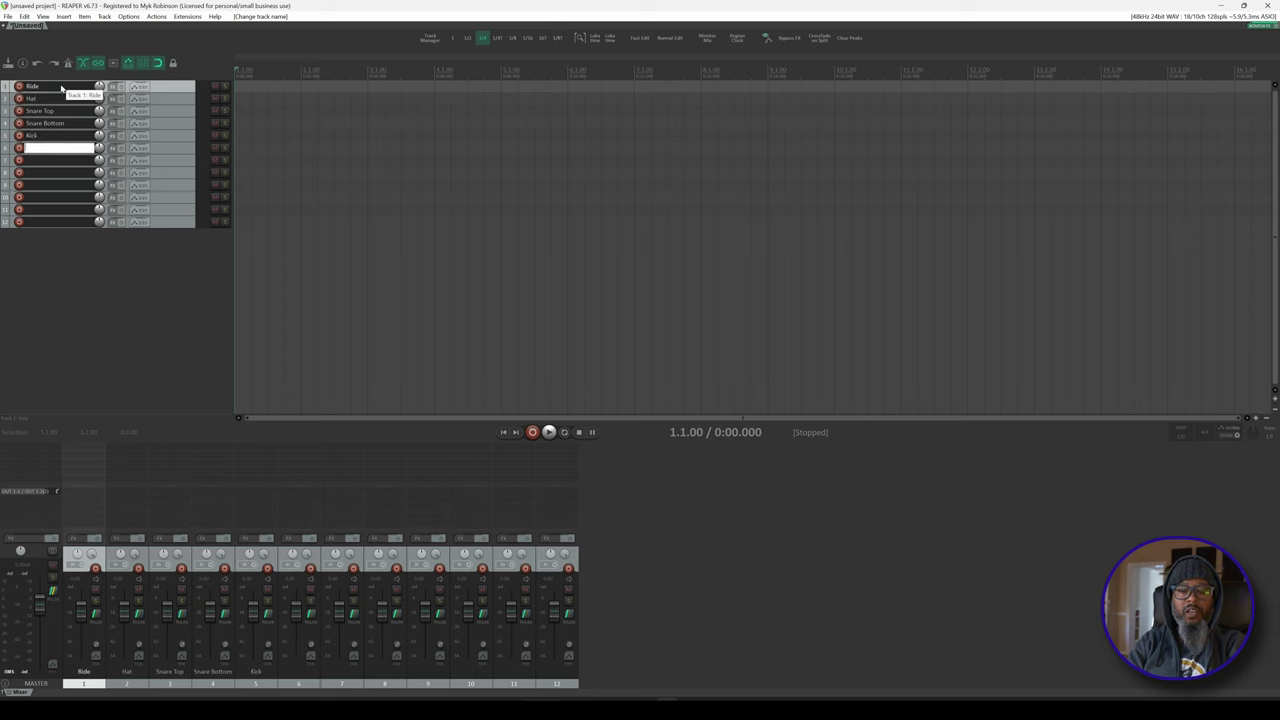
text(Tom)
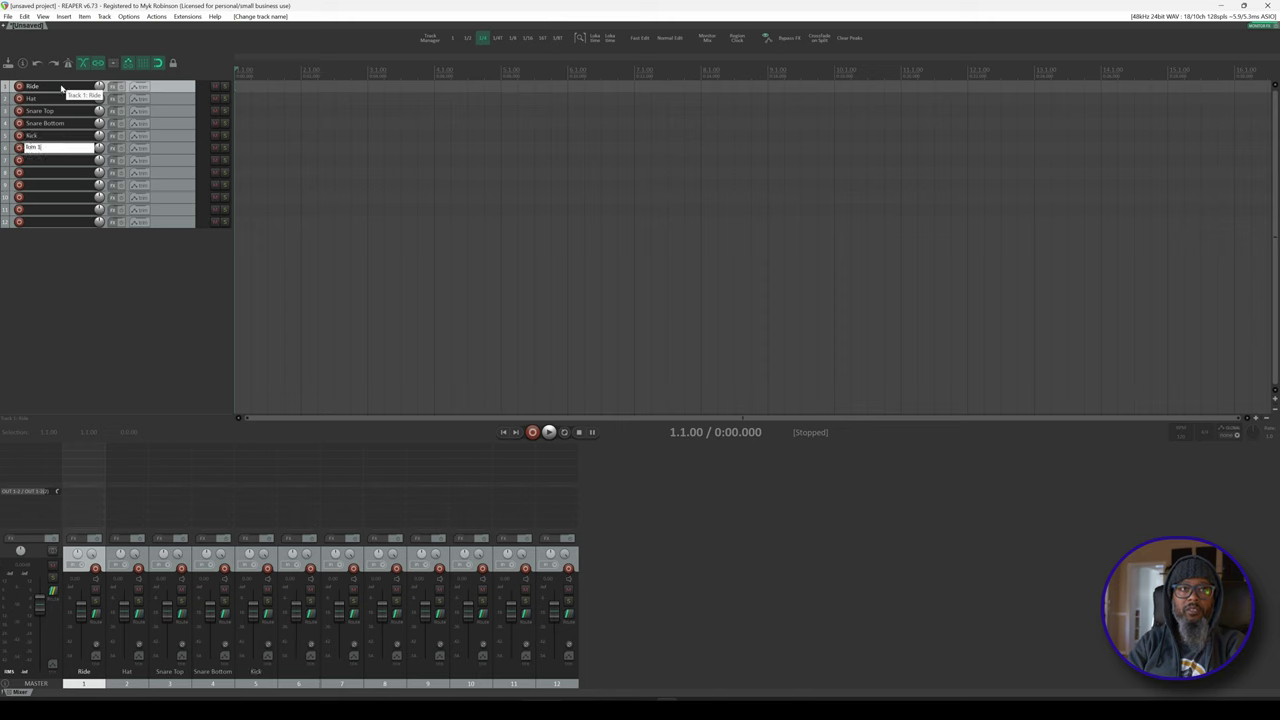
text( 1)
key(Tab)
text(Tom 2)
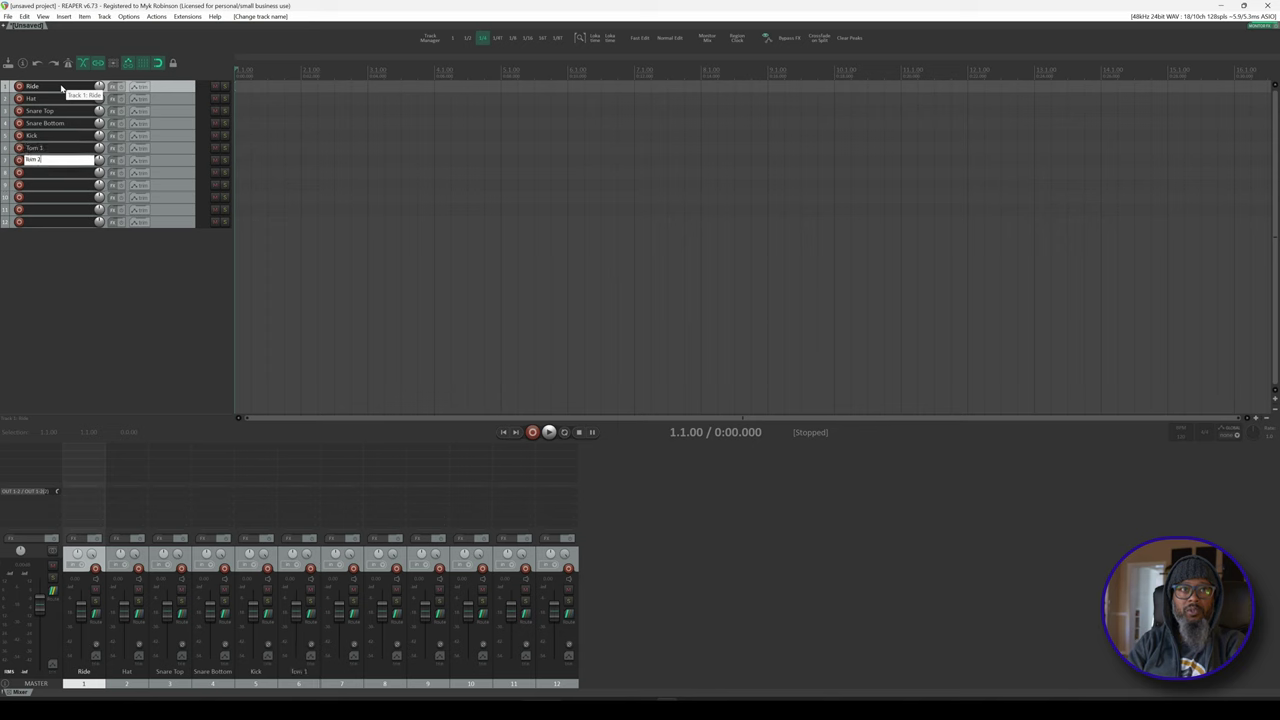
key(Tab)
text(Tom 3)
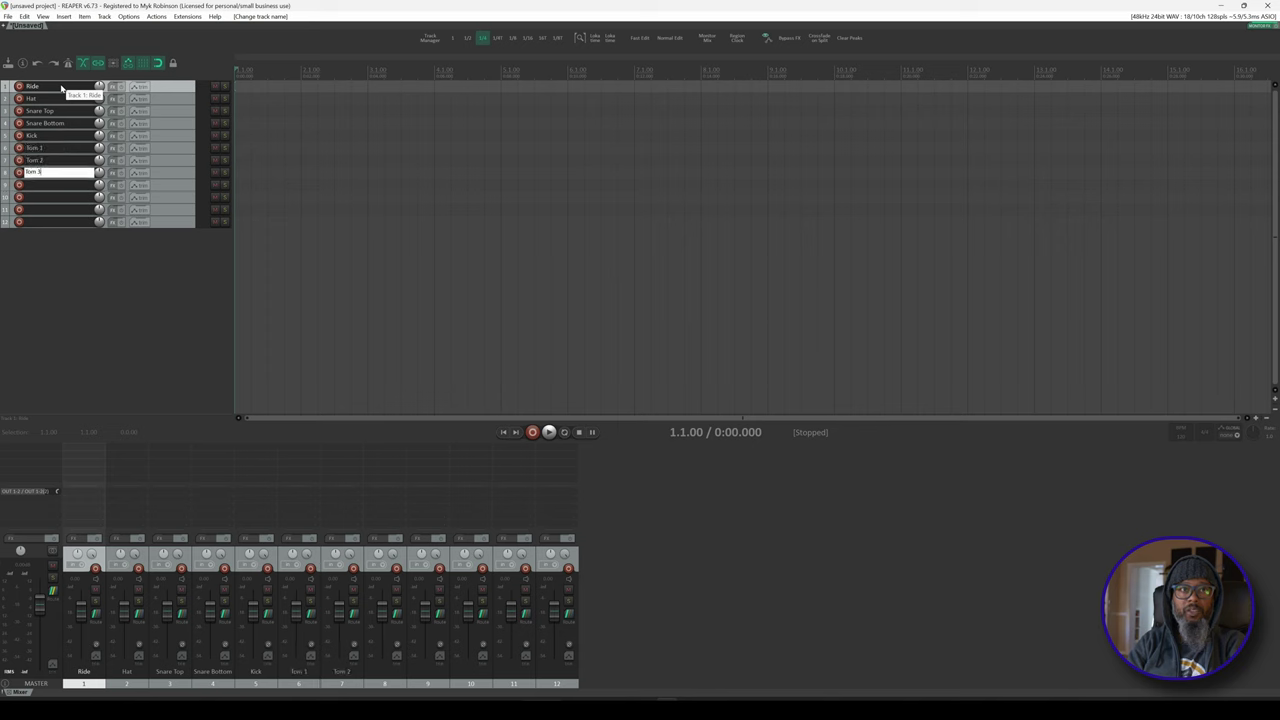
key(Tab)
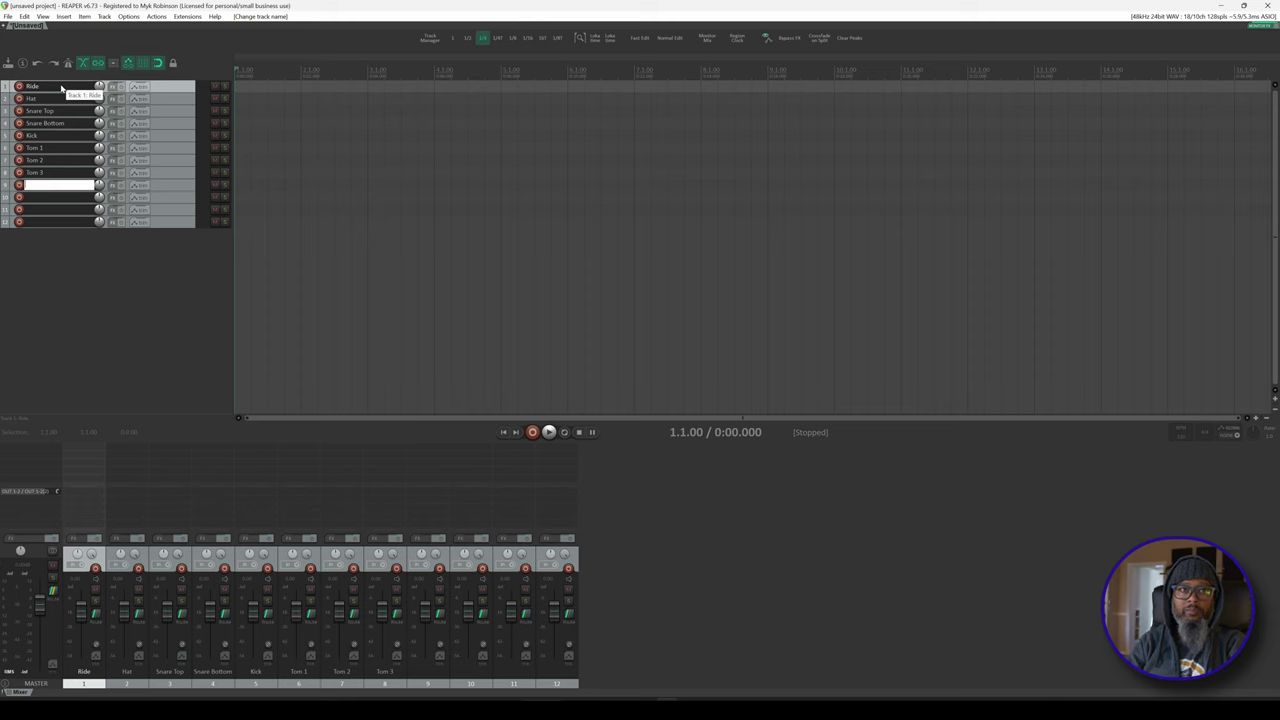
Name tracks 9–12 OH Hat, OH Ride, Room Hat and Room Ride
text(OH Hat)
key(Tab)
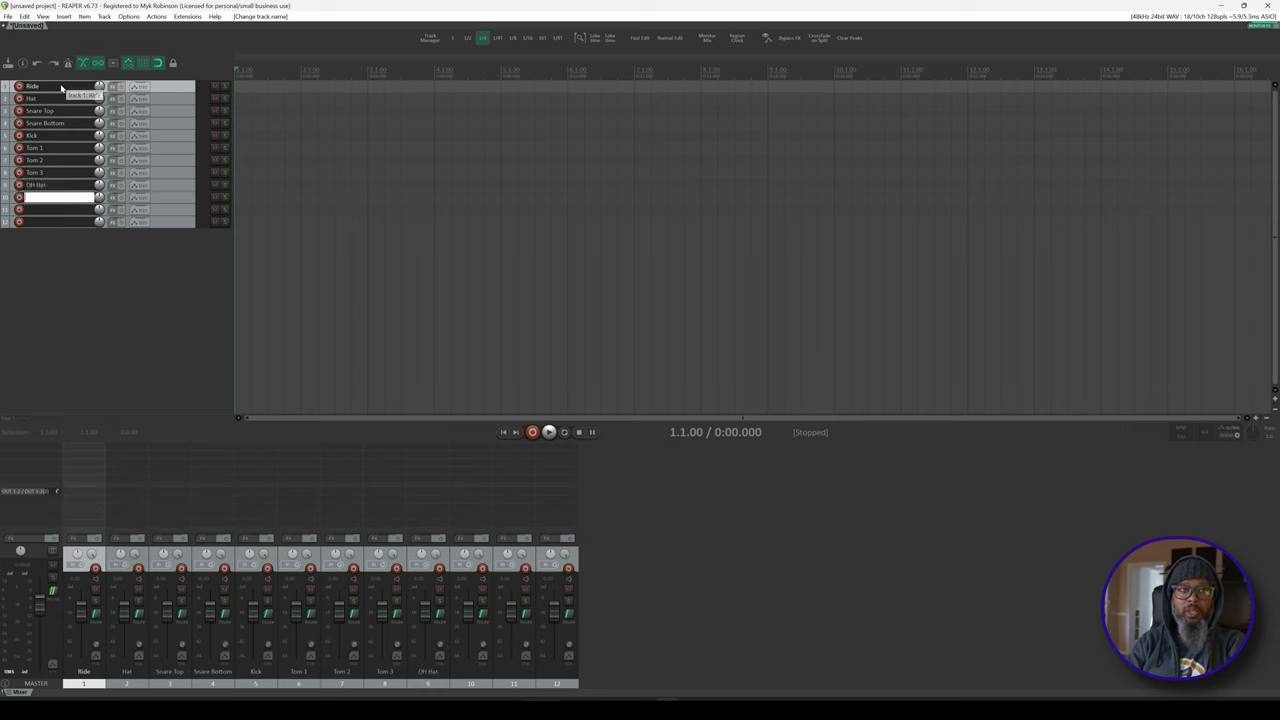
text(OH Ride)
key(Tab)
text(Room Hat)
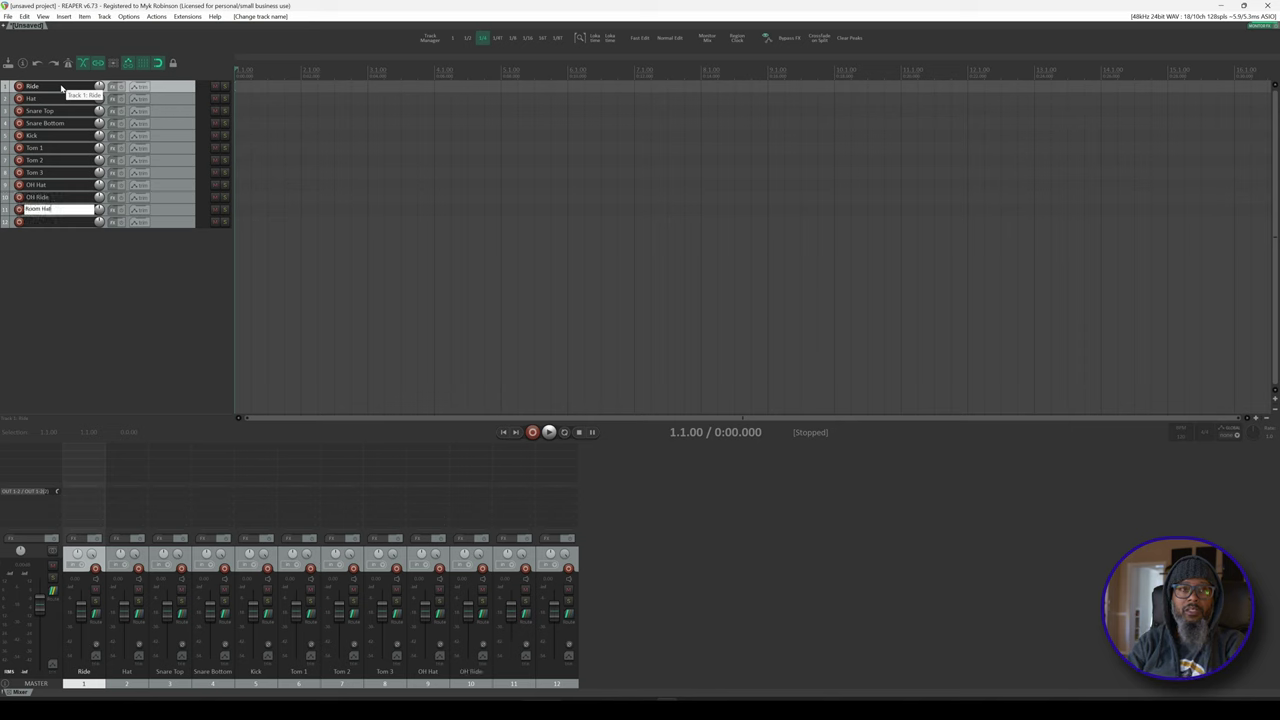
key(Tab)
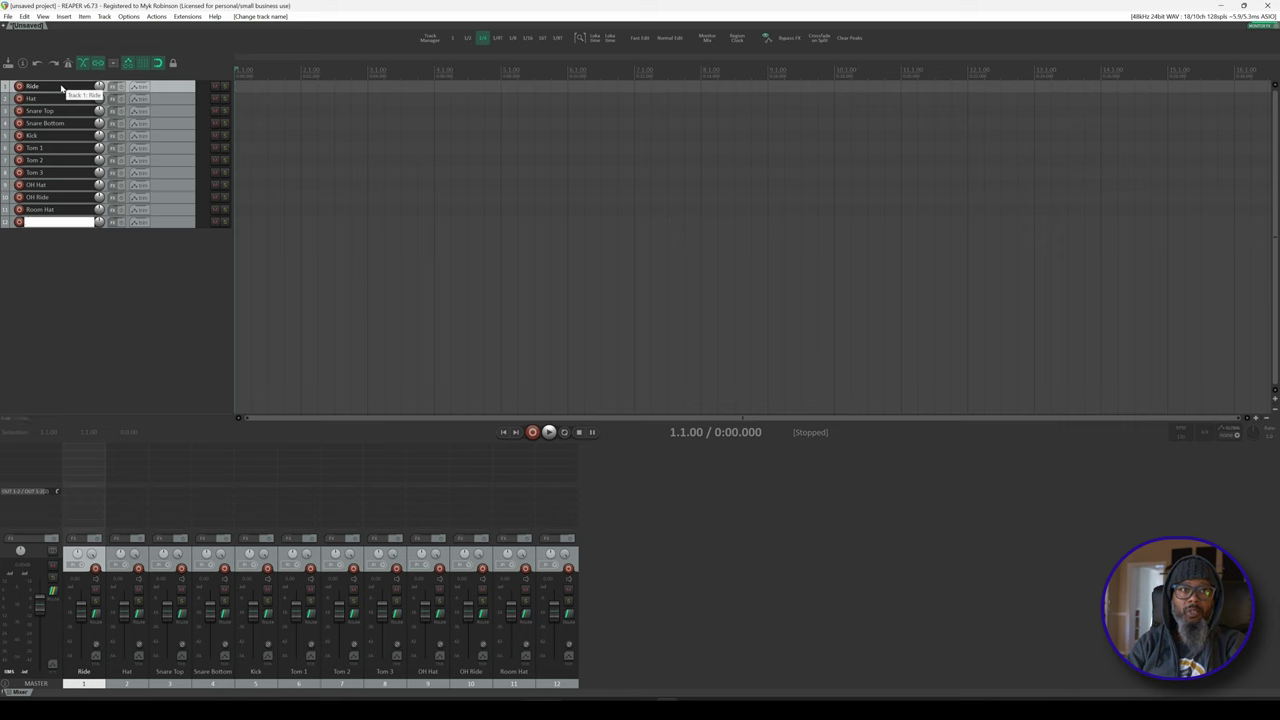
text(Room Ride)
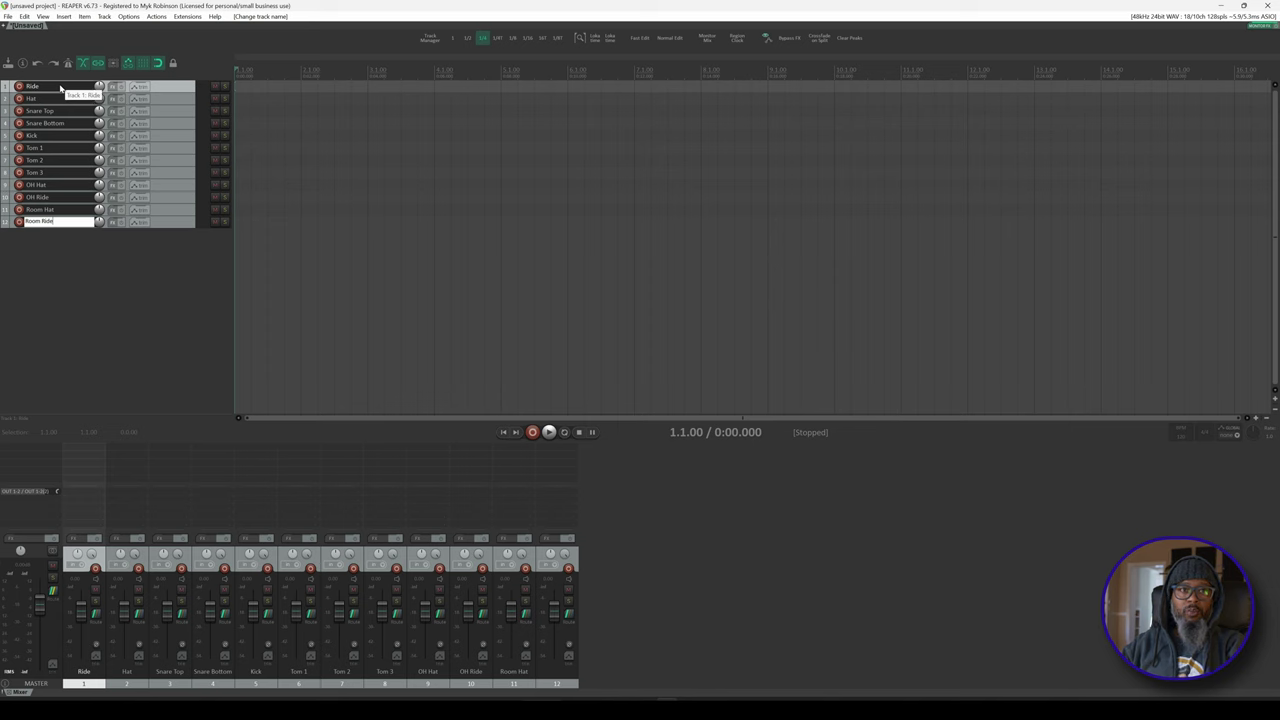
Set the Ride track's record input to Mono > IN 3-4
right_click(19, 86)
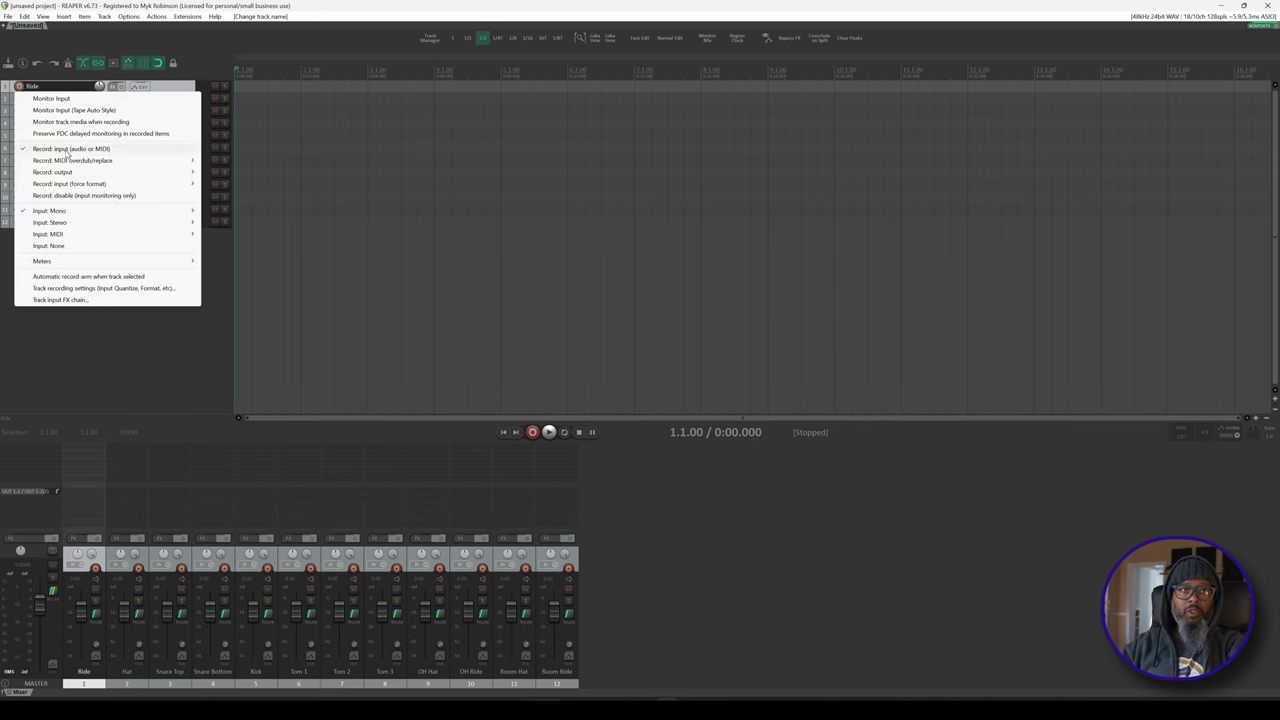
mouse_move(185, 211)
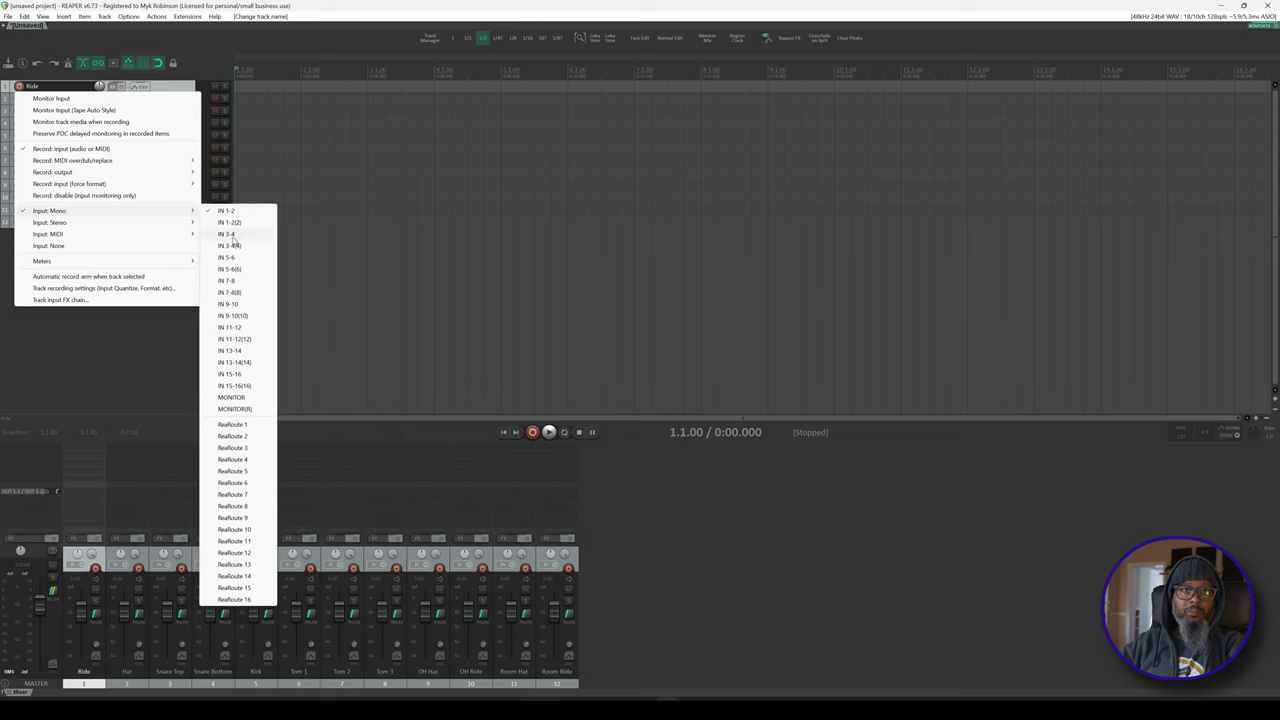
click(231, 236)
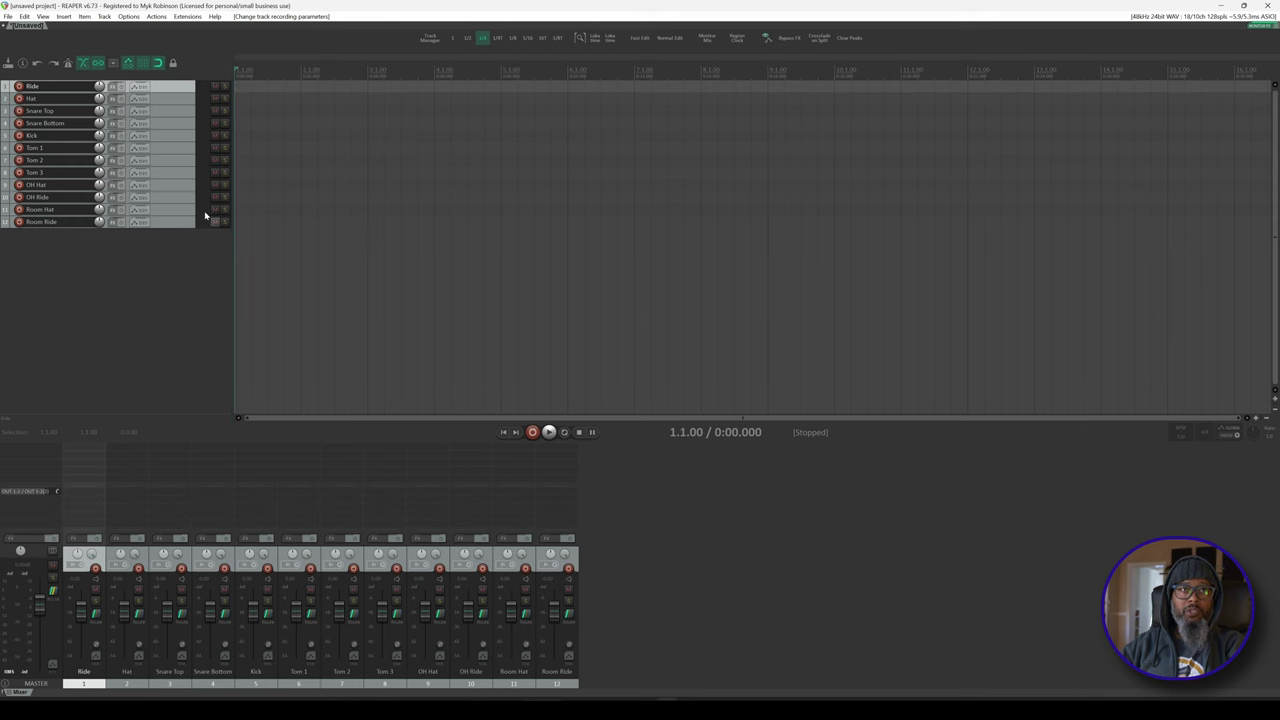
In the Routing Matrix, assign Ride through Kick inputs IN 3-4, IN 3-4(4), IN 5-6, IN 5-6(6), IN 7-8
click(43, 16)
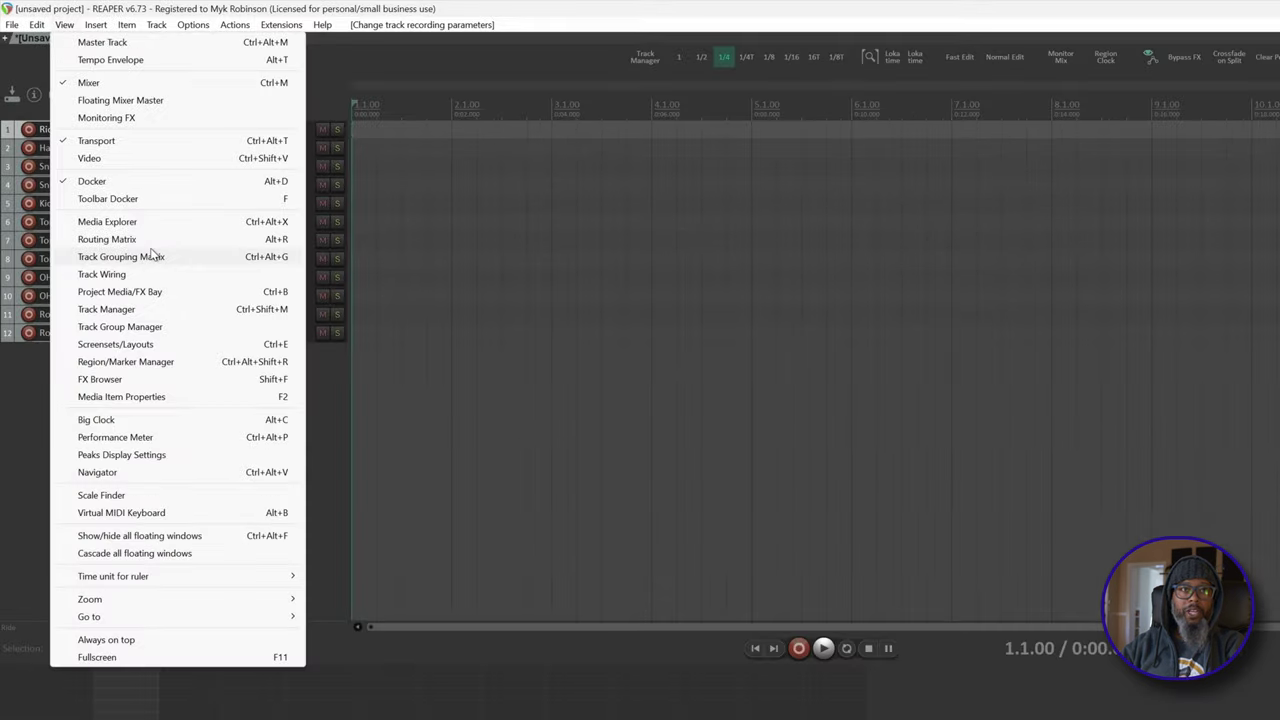
click(148, 244)
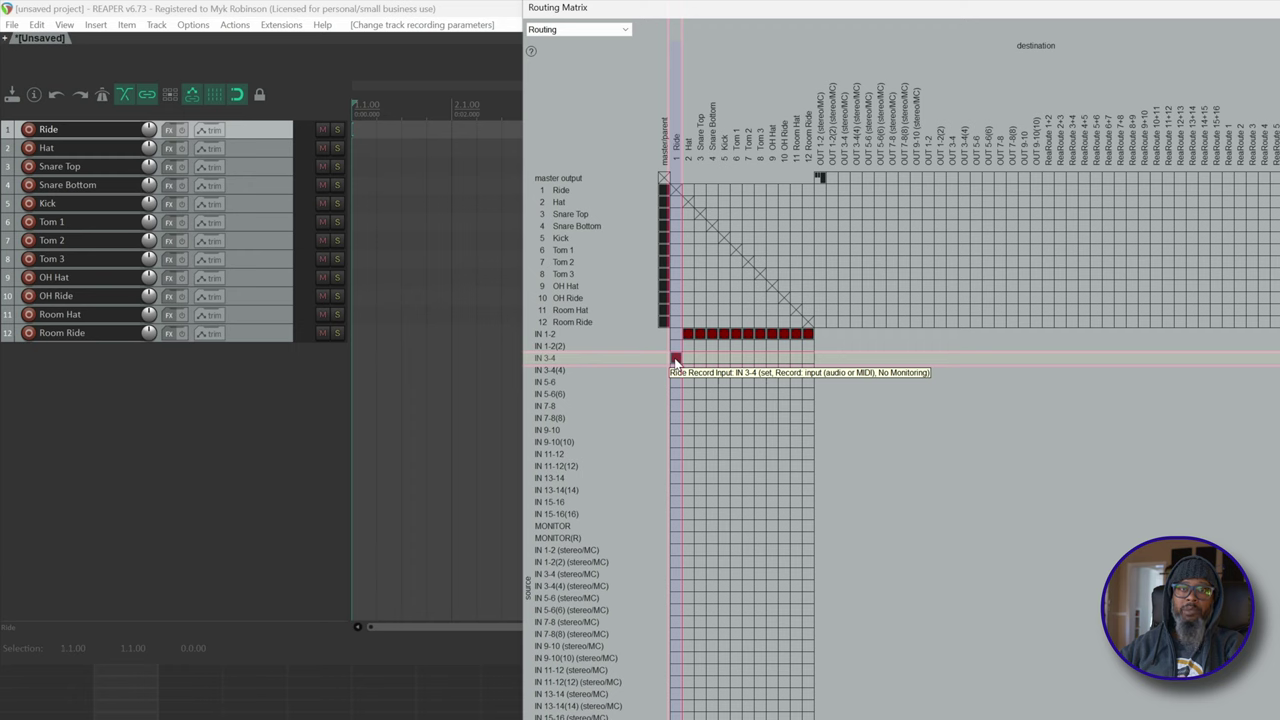
click(676, 360)
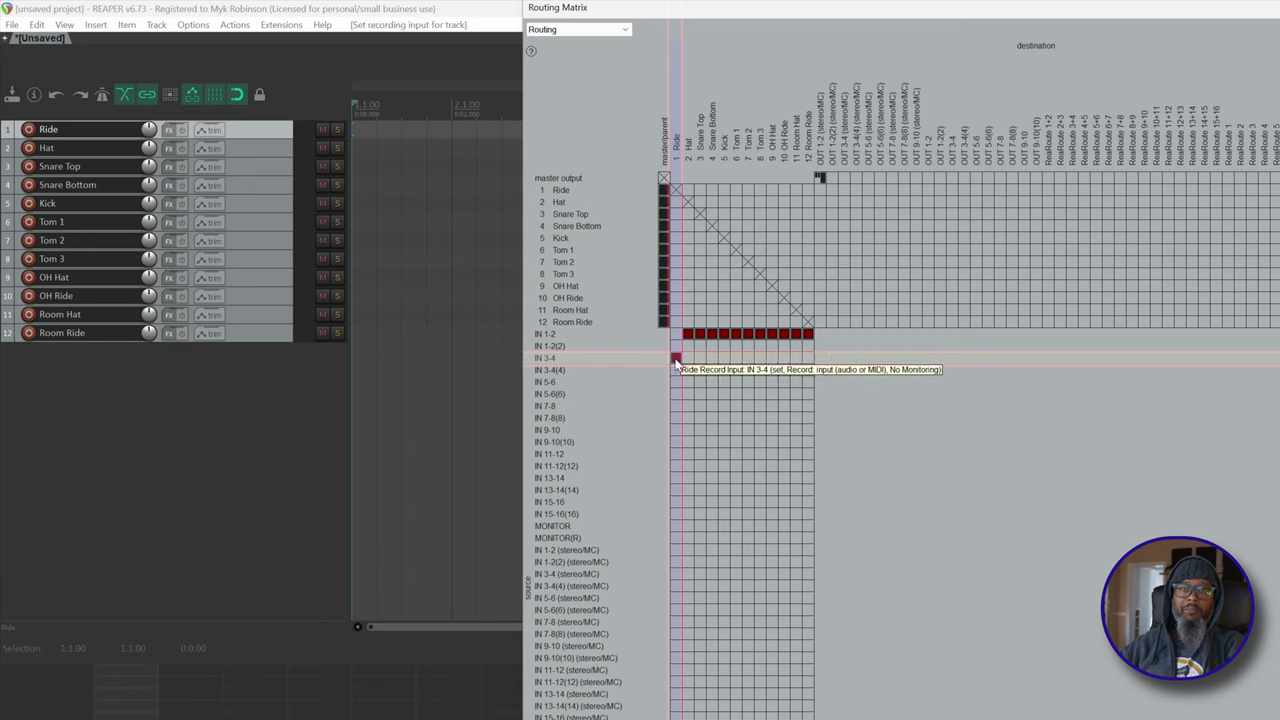
click(687, 371)
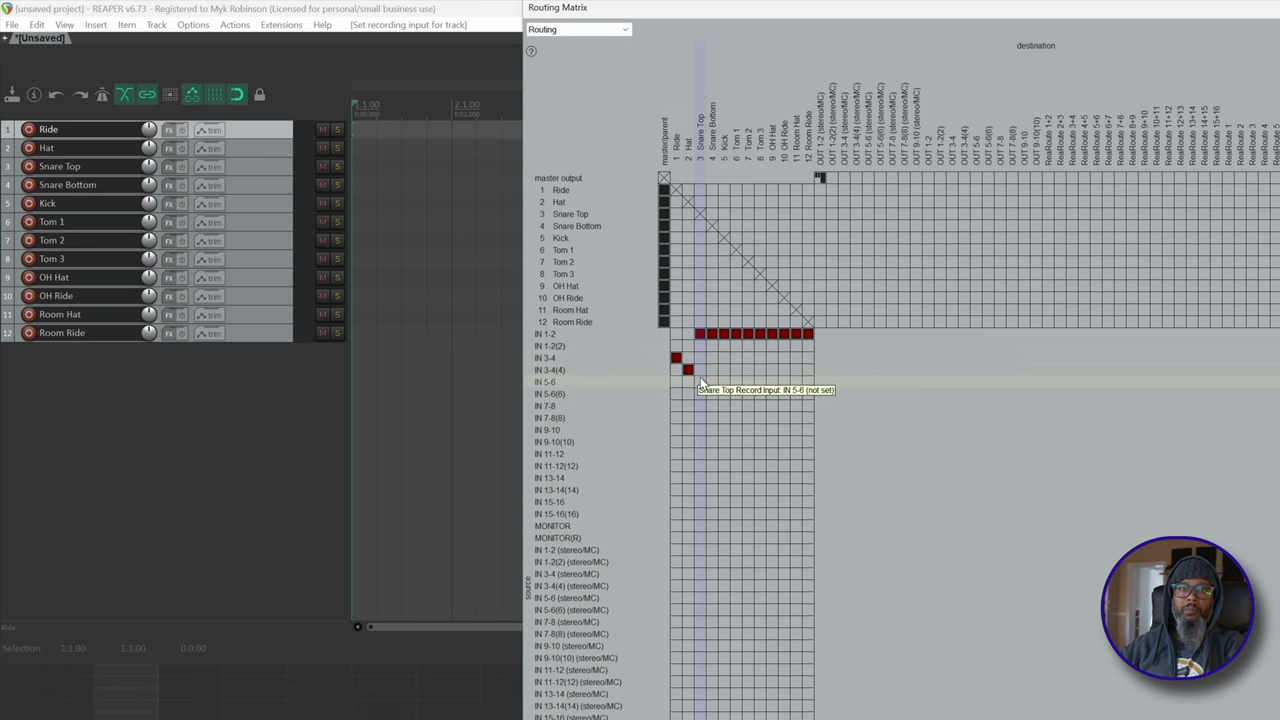
click(699, 382)
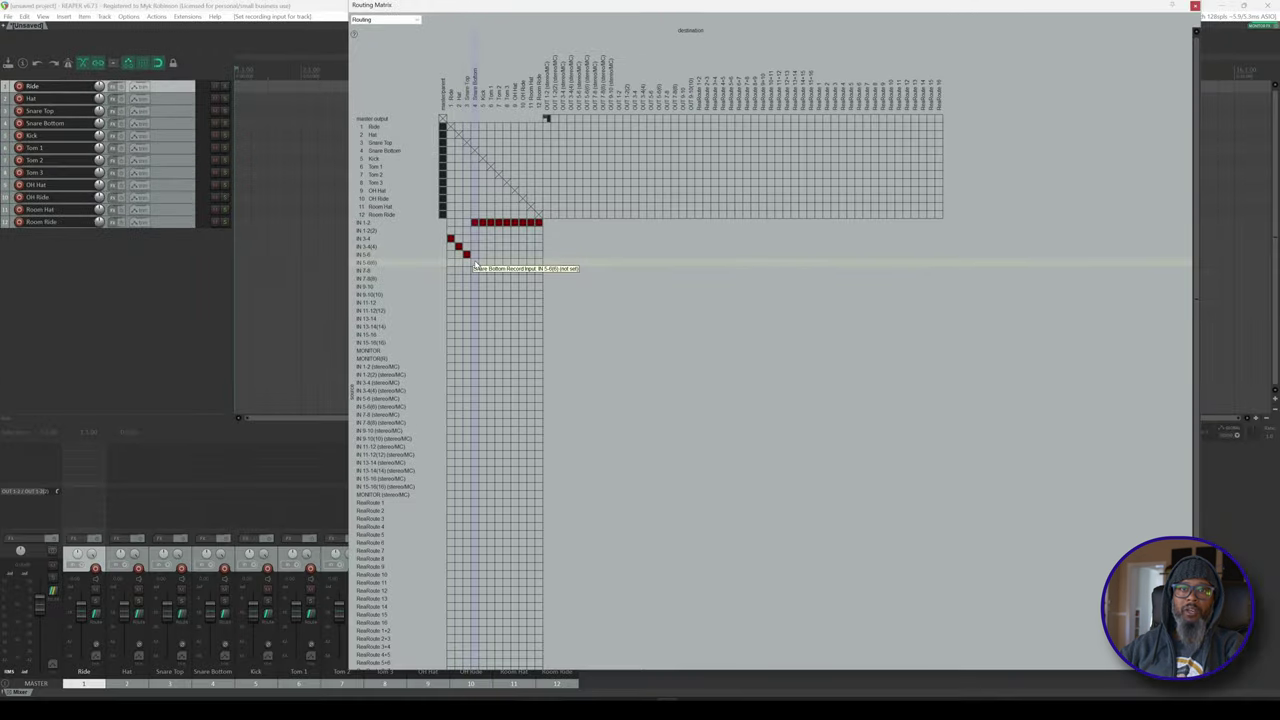
click(474, 262)
click(482, 270)
Assign Tom 1 through Room Ride inputs IN 7-8(8) up to IN 13-14(14), then close the matrix
click(490, 279)
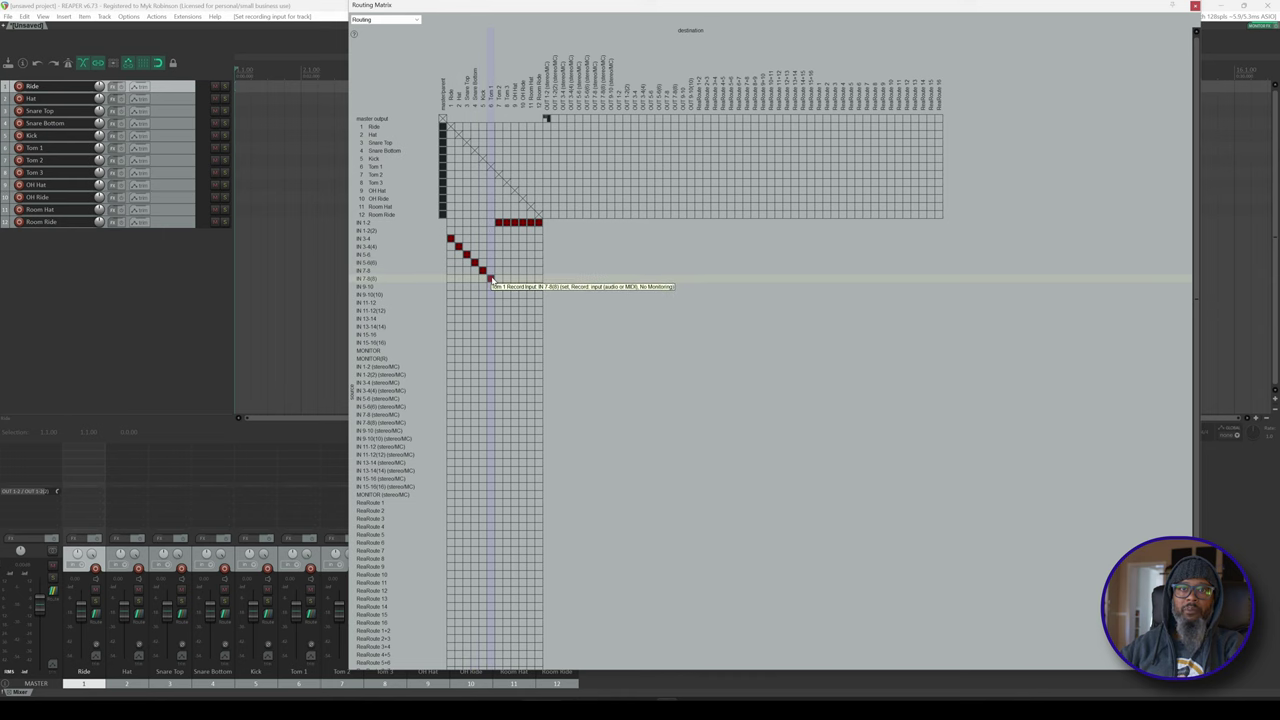
click(498, 287)
click(506, 295)
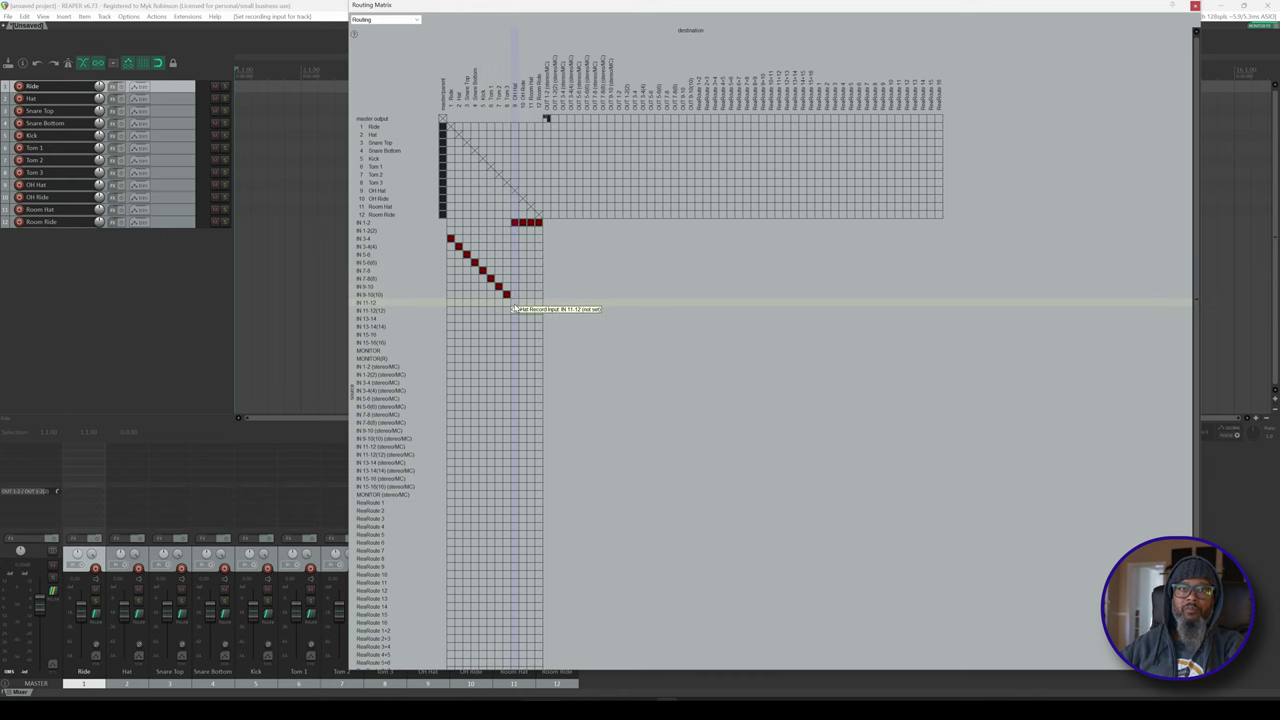
click(514, 303)
click(522, 311)
click(530, 319)
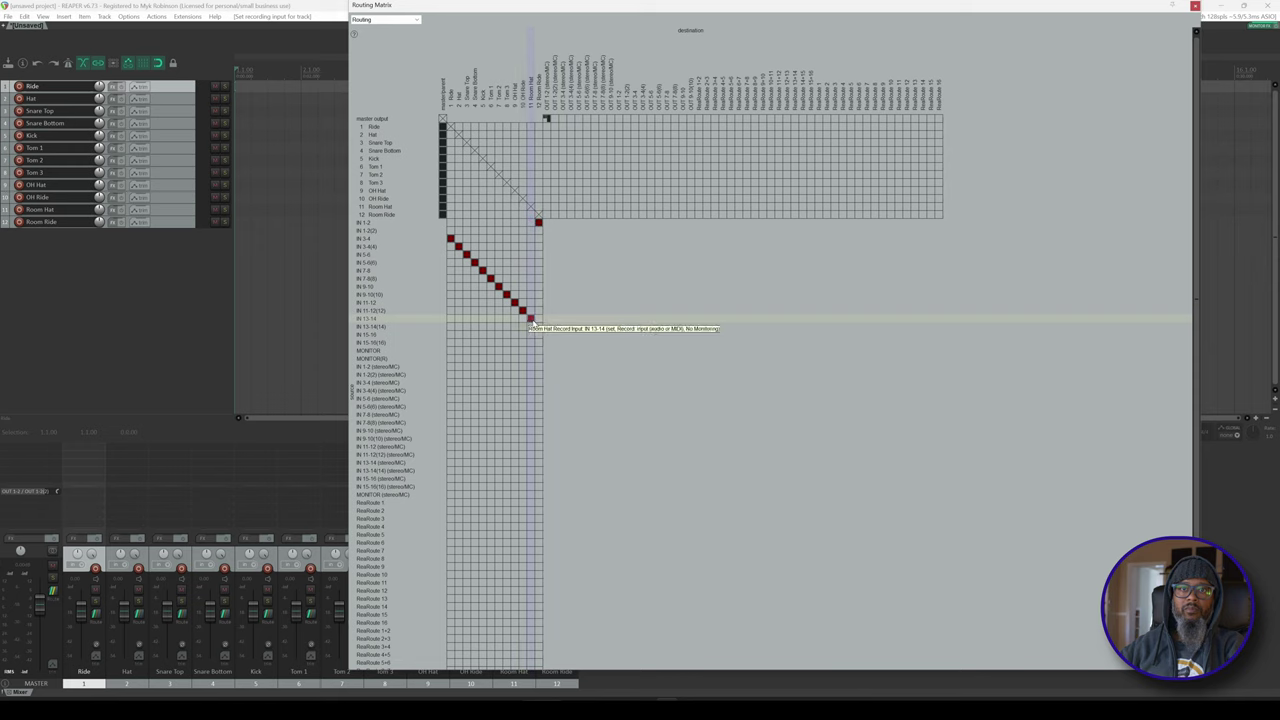
click(538, 327)
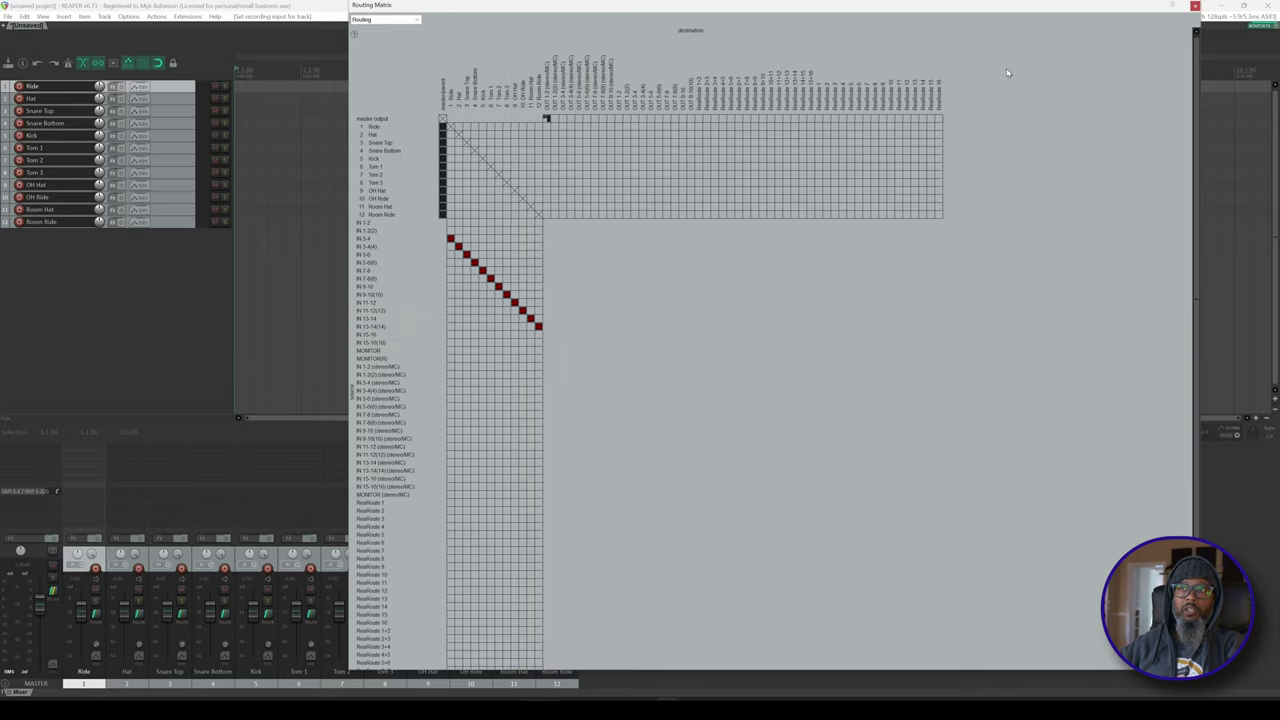
click(1196, 6)
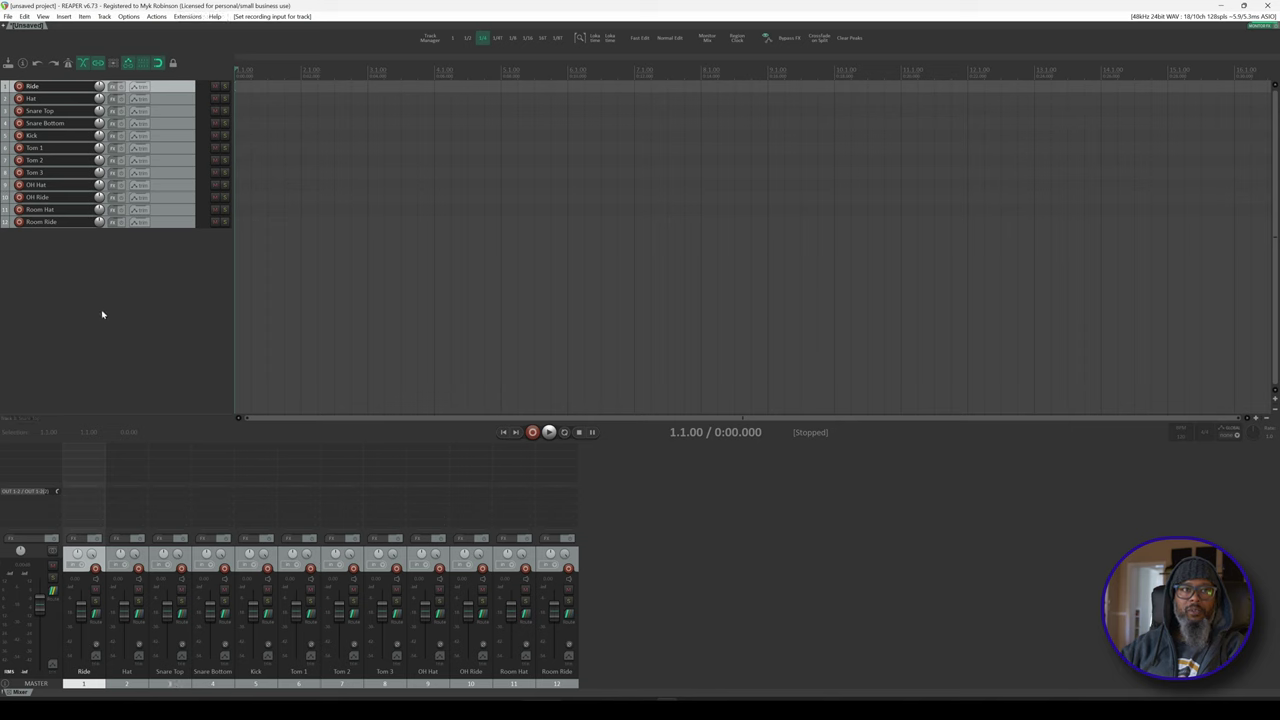
Add a new track named Snares and move it just below Hat
double_click(74, 263)
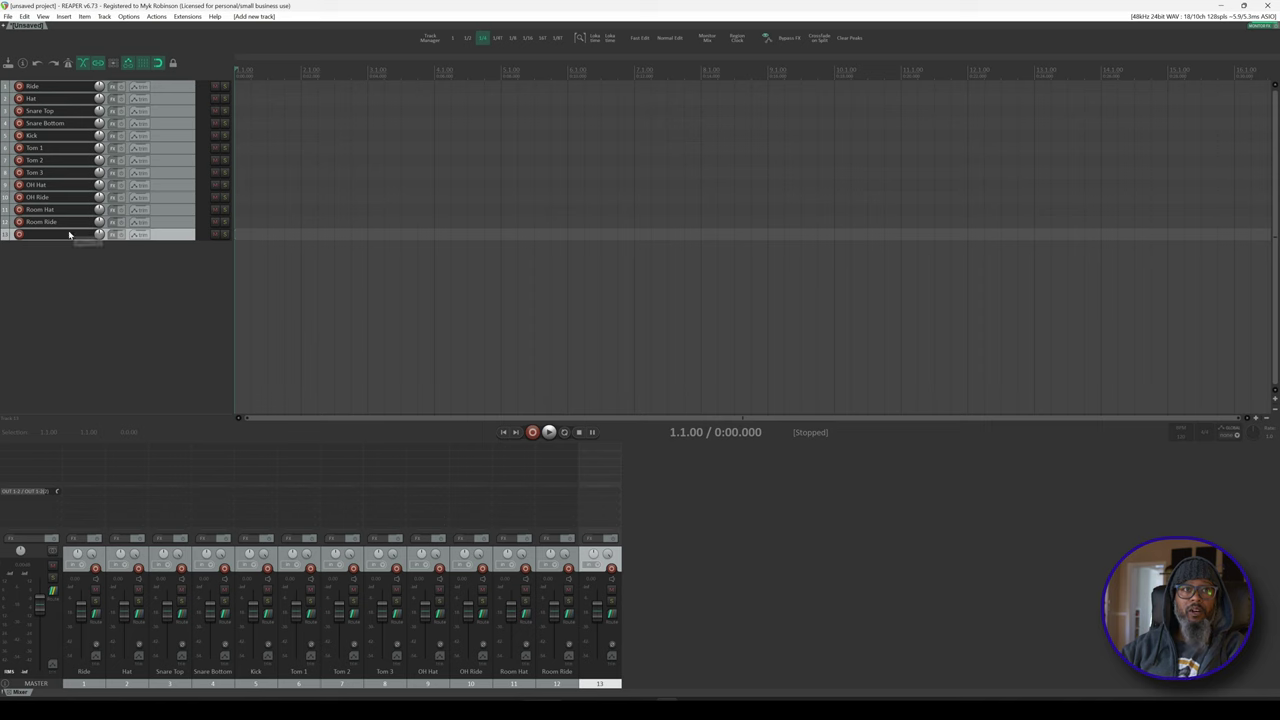
double_click(69, 234)
text(Snares)
key(Return)
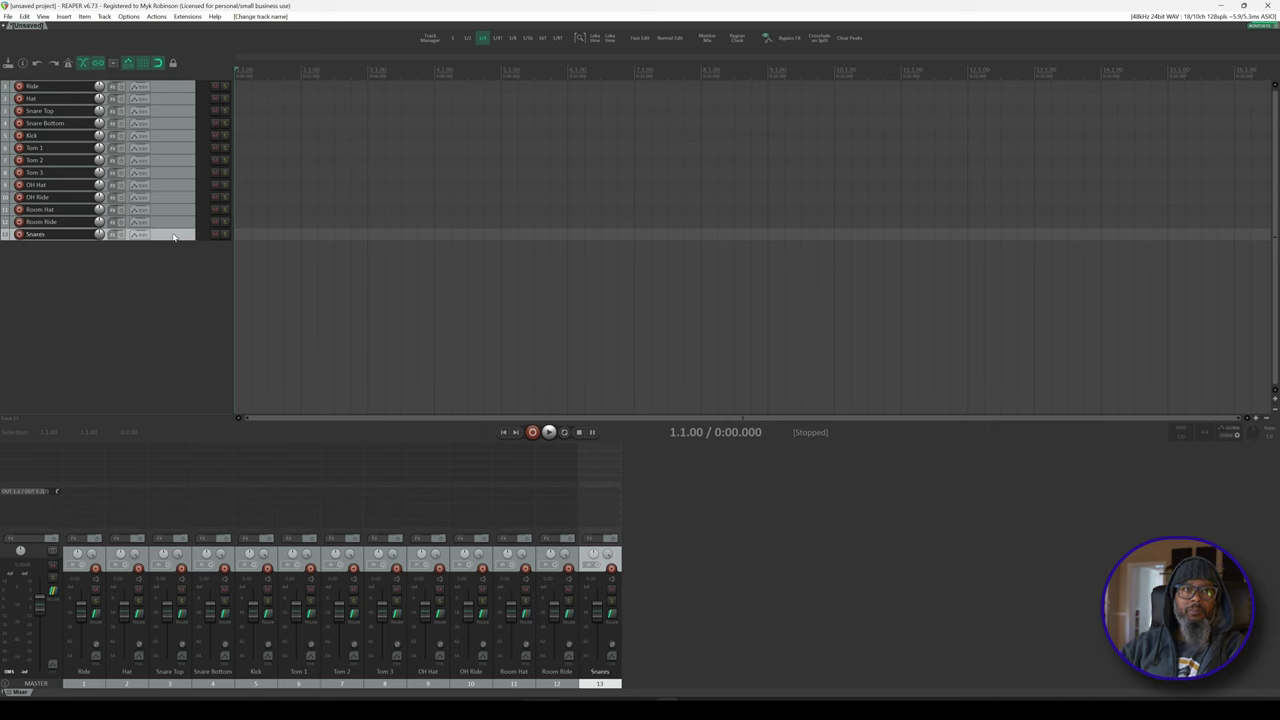
drag(173, 236, 165, 111)
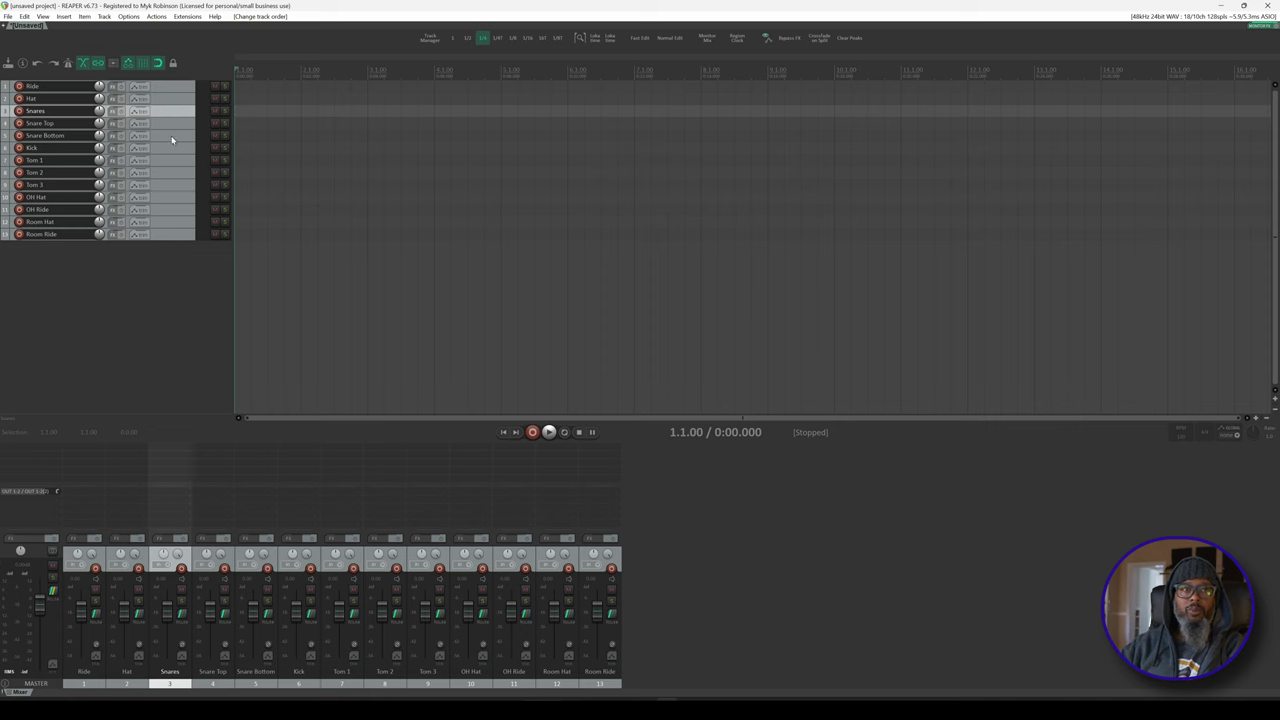
Nest Snare Top and Snare Bottom inside the Snares folder
click(170, 134)
ctrl+click(168, 127)
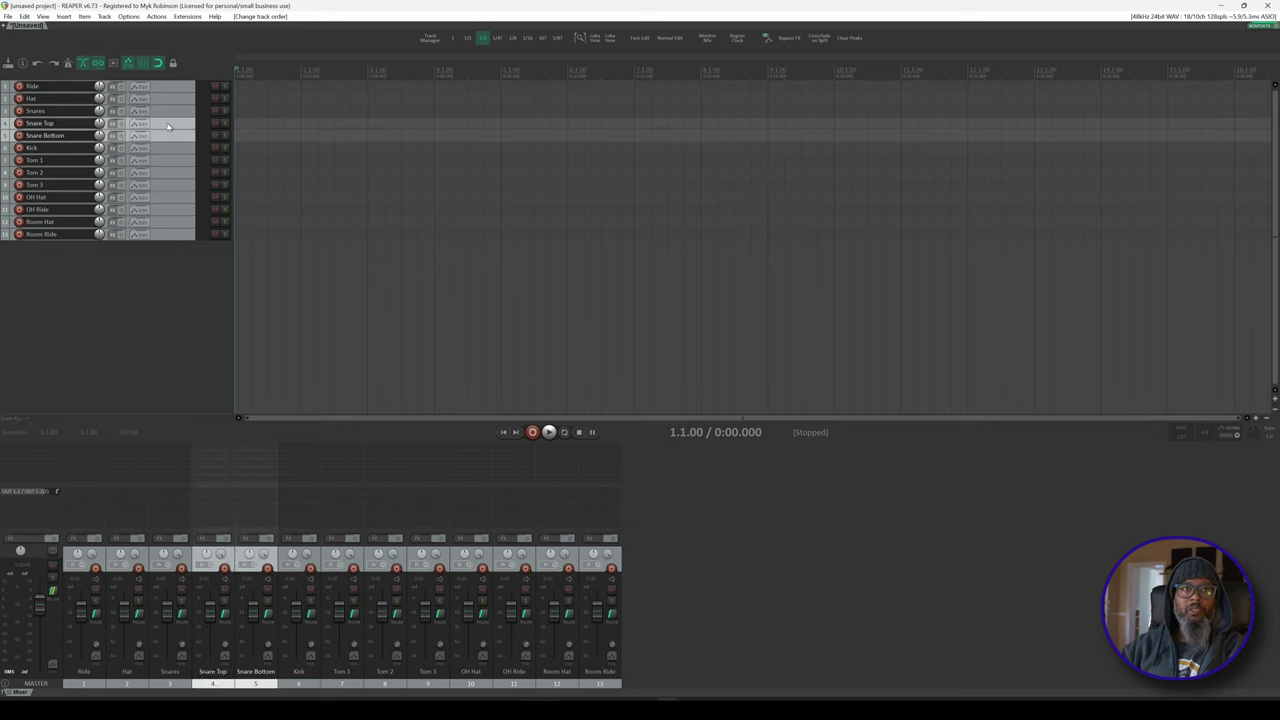
drag(167, 125, 173, 113)
drag(173, 113, 174, 114)
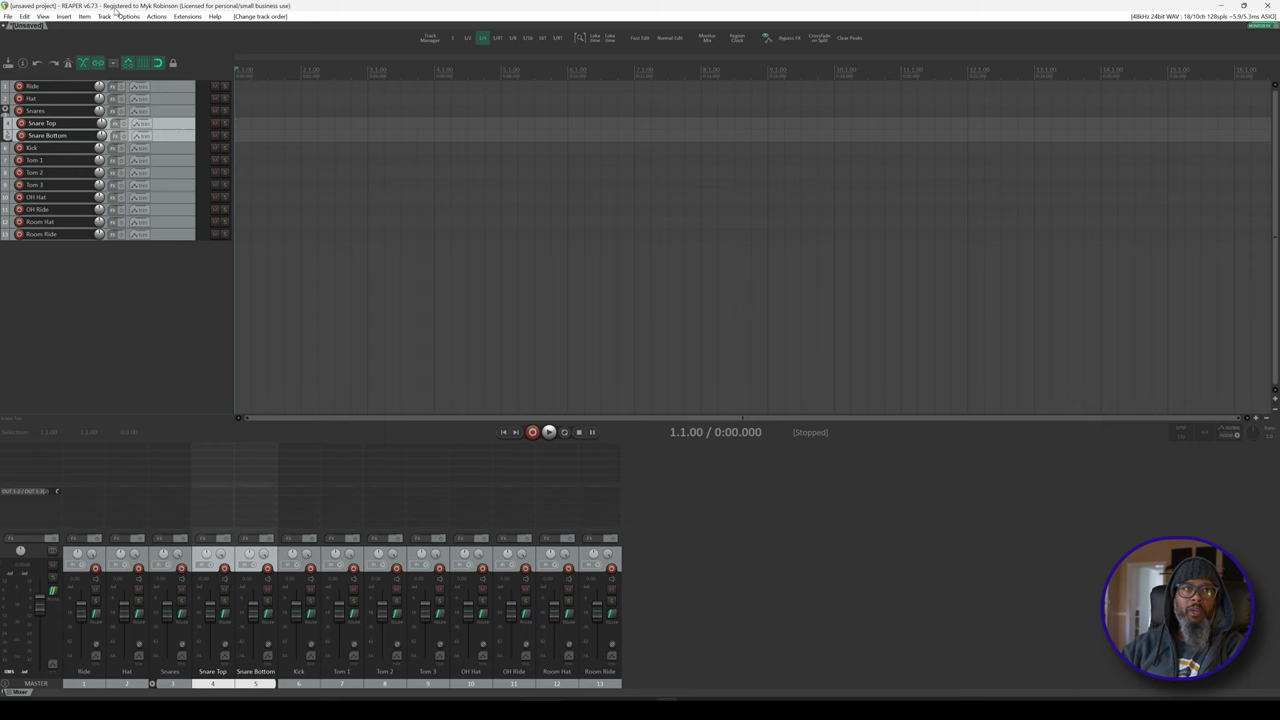
click(128, 17)
mouse_move(326, 430)
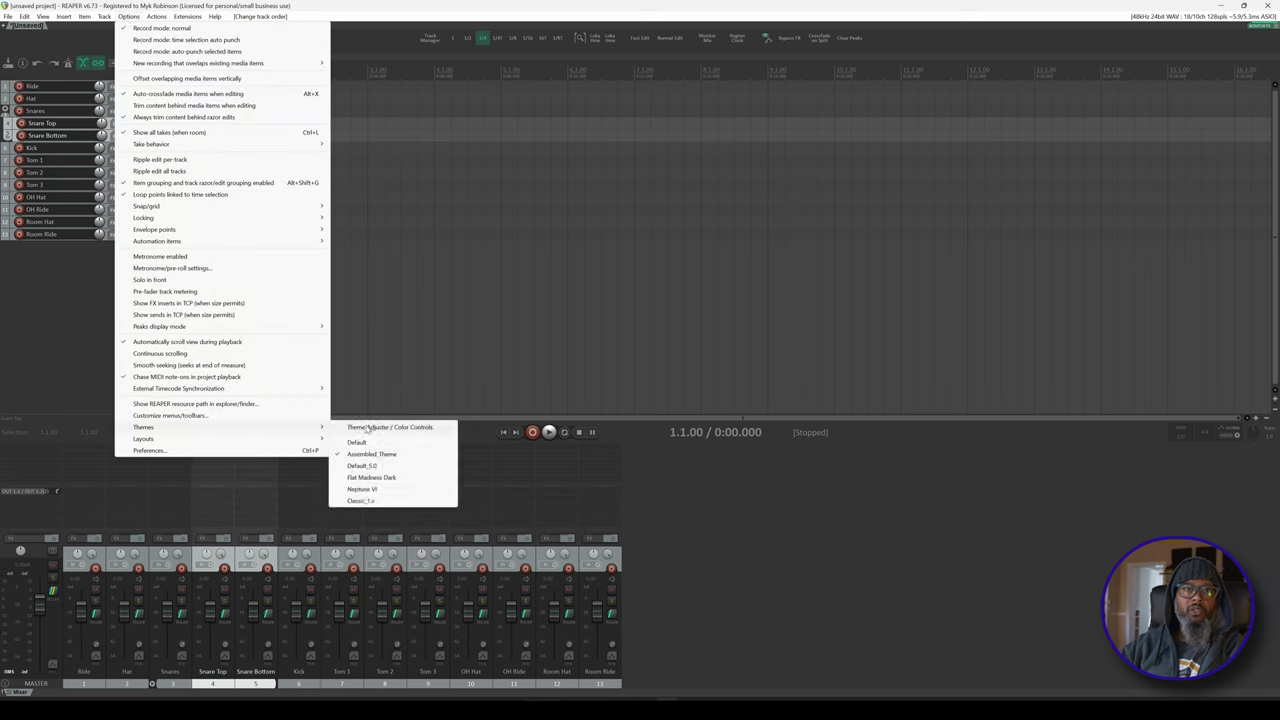
click(368, 427)
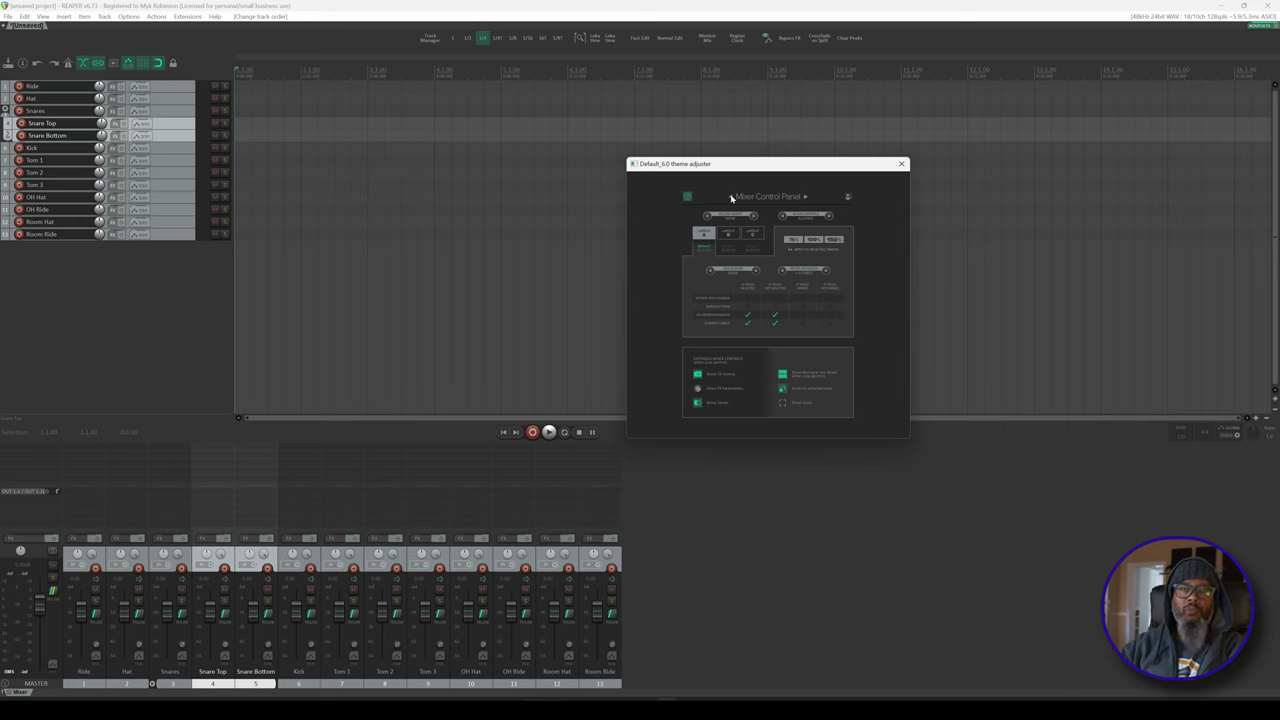
click(806, 197)
click(806, 197)
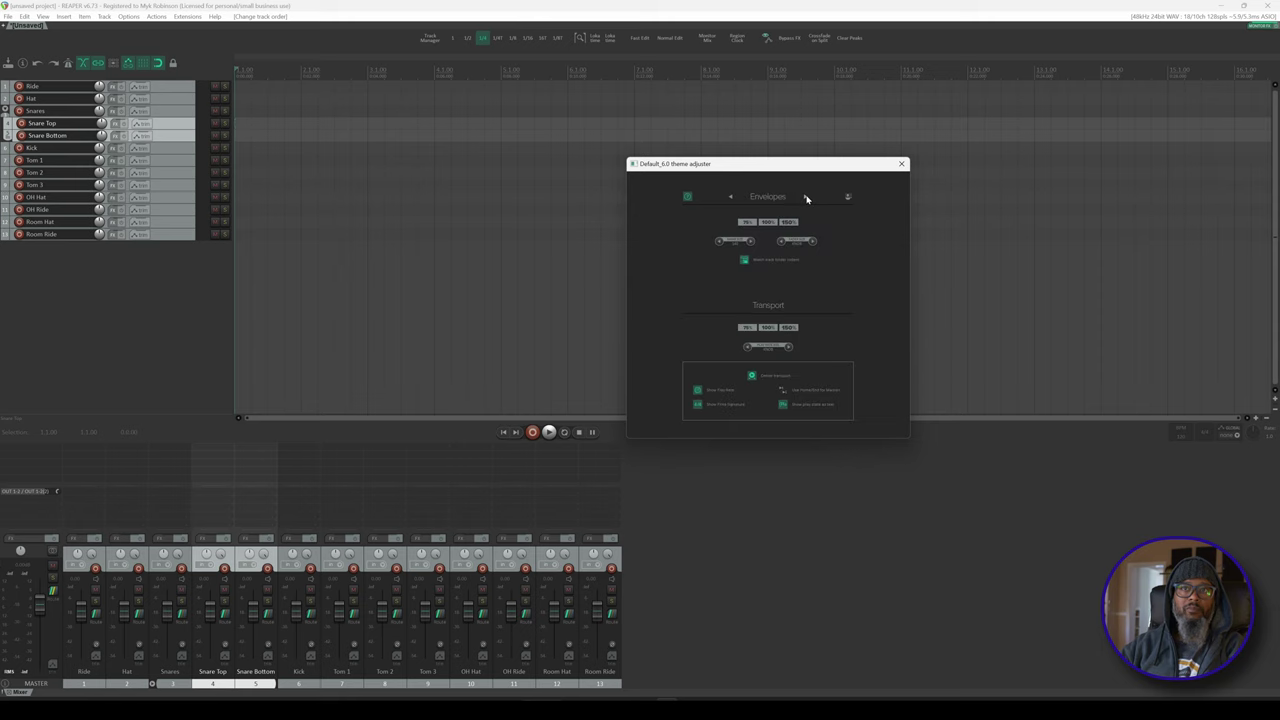
click(806, 197)
click(806, 197)
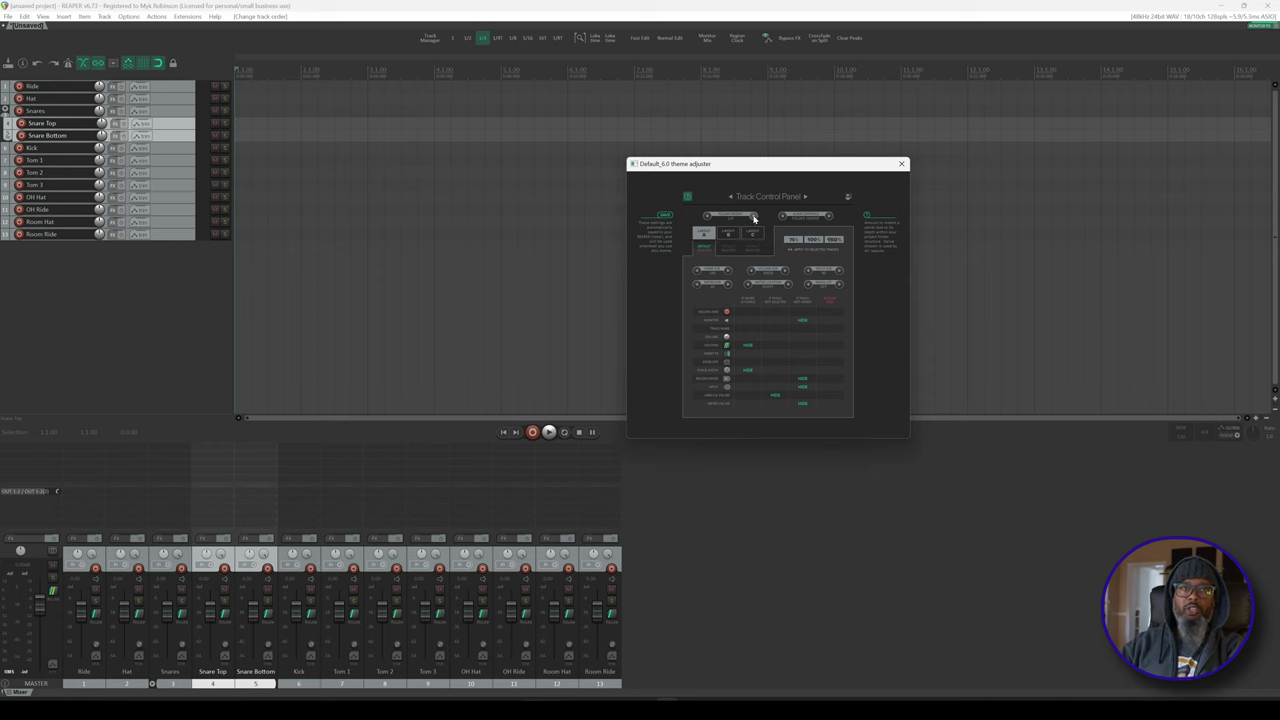
click(754, 218)
click(707, 218)
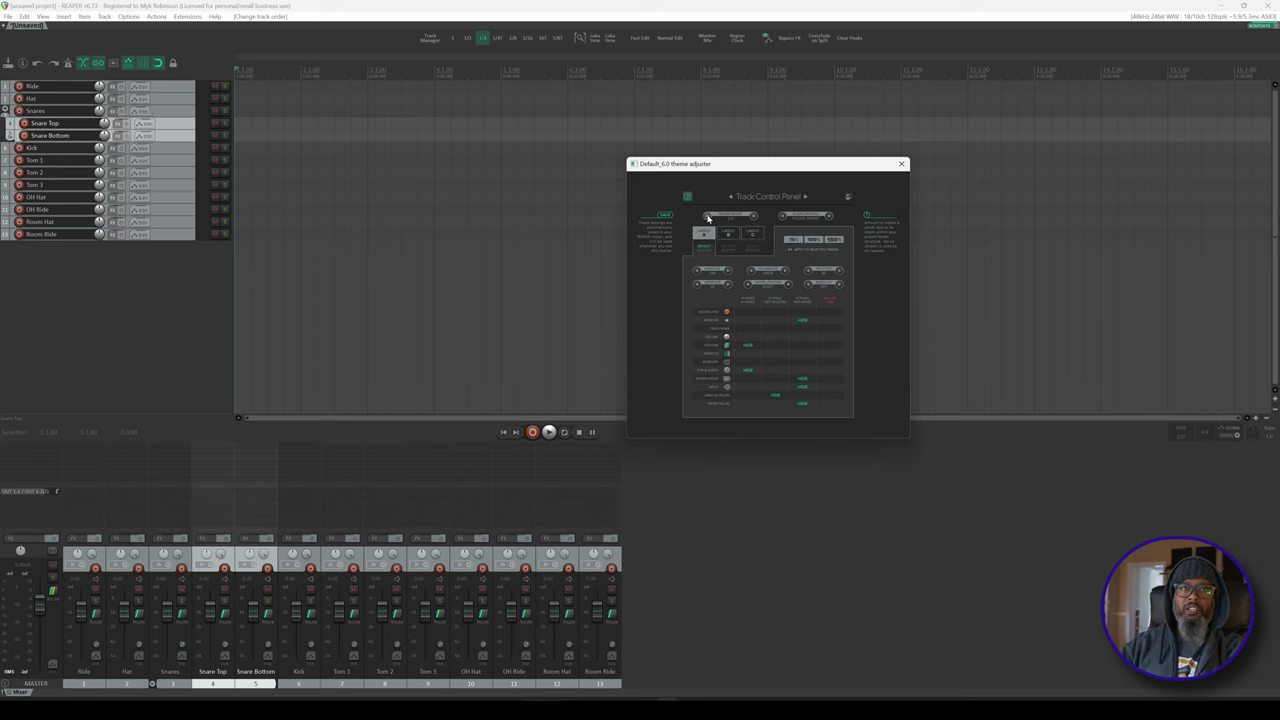
click(805, 197)
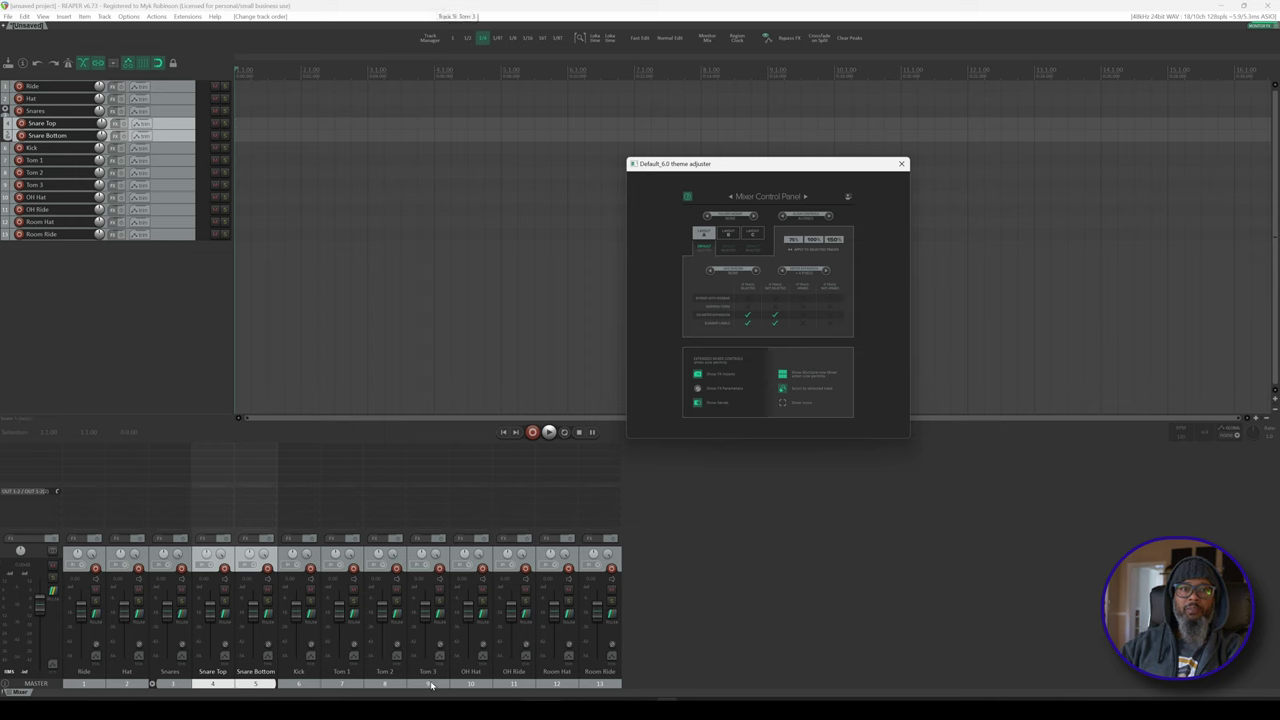
click(902, 165)
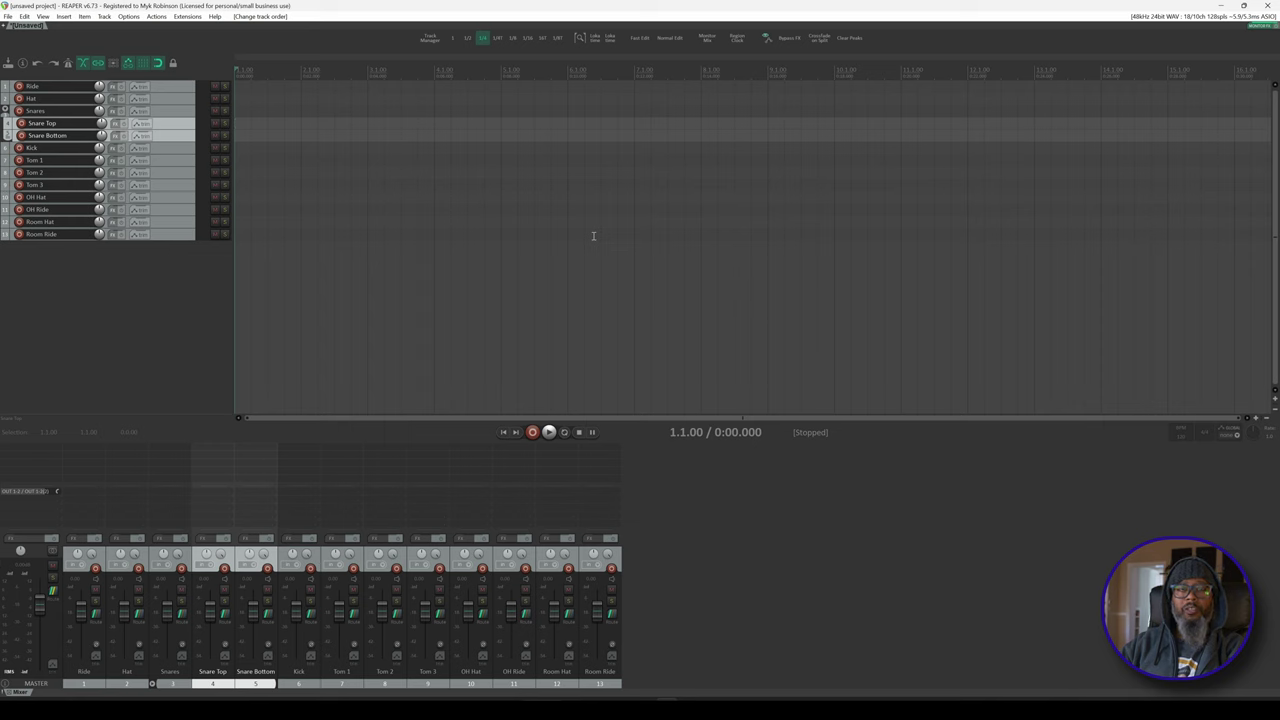
click(156, 16)
click(180, 31)
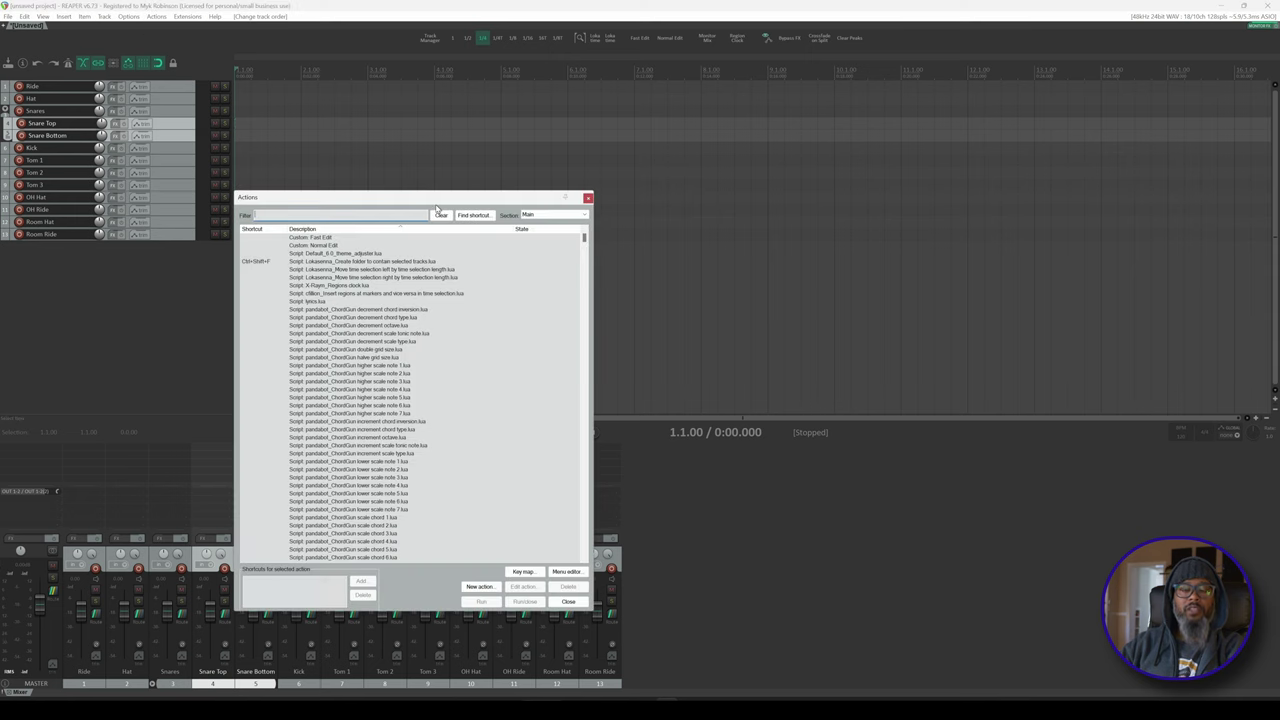
text(create folder)
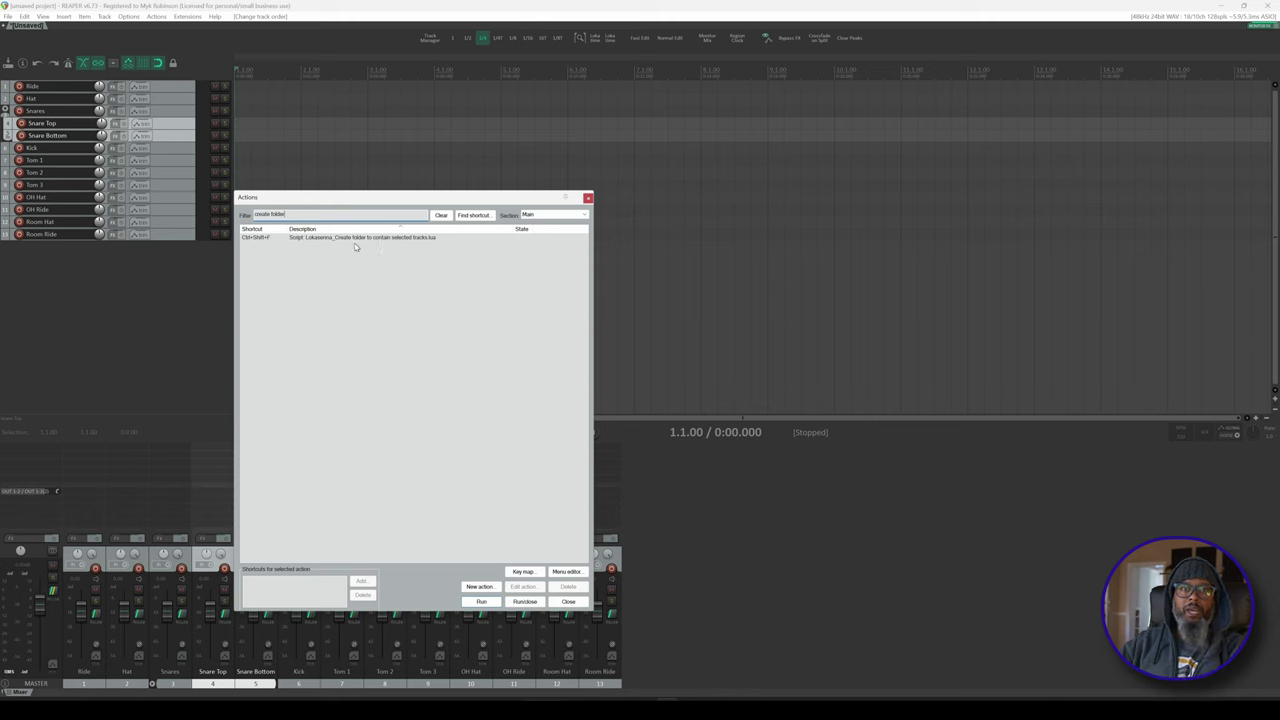
click(588, 198)
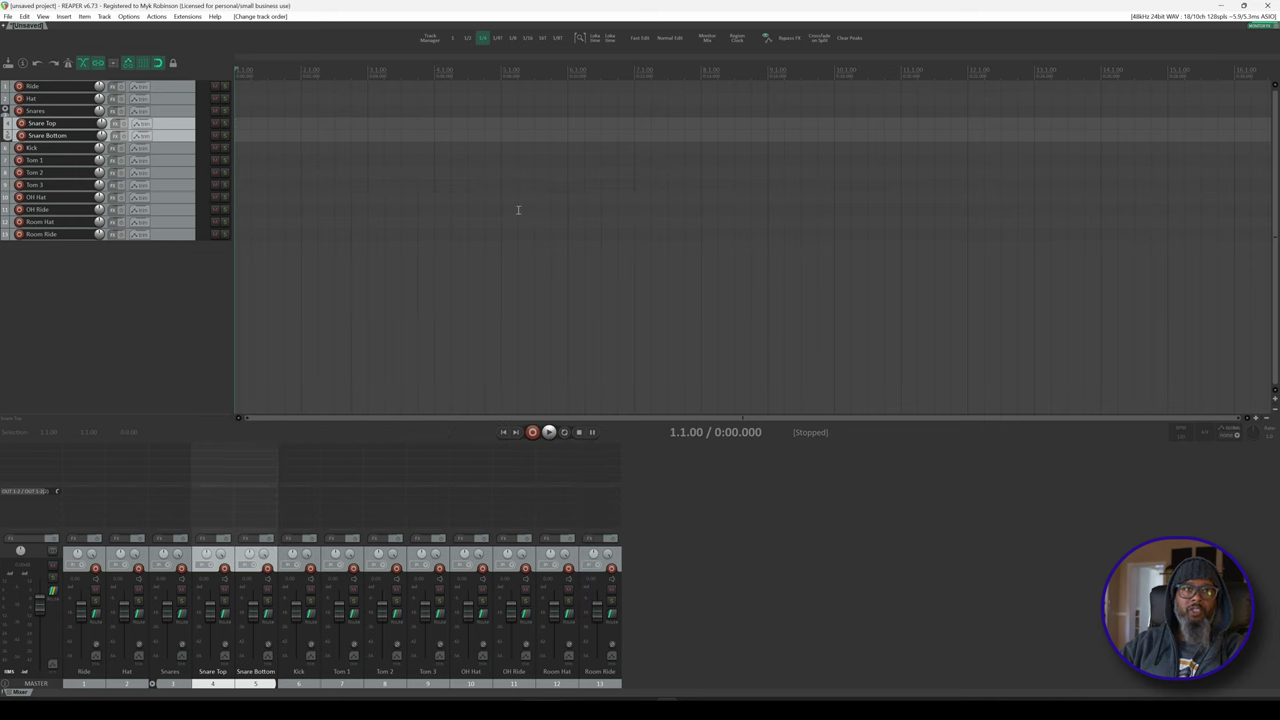
Create a Toms folder containing Tom 1 through Tom 3
click(180, 163)
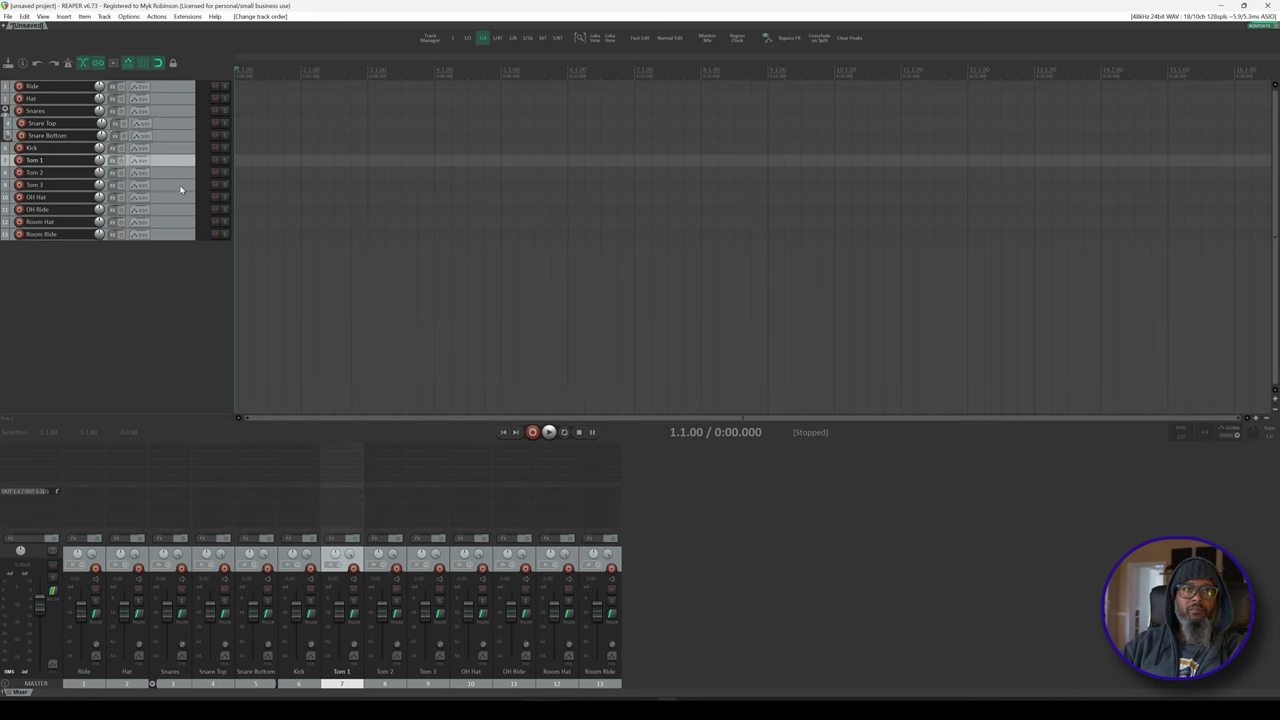
shift+click(180, 187)
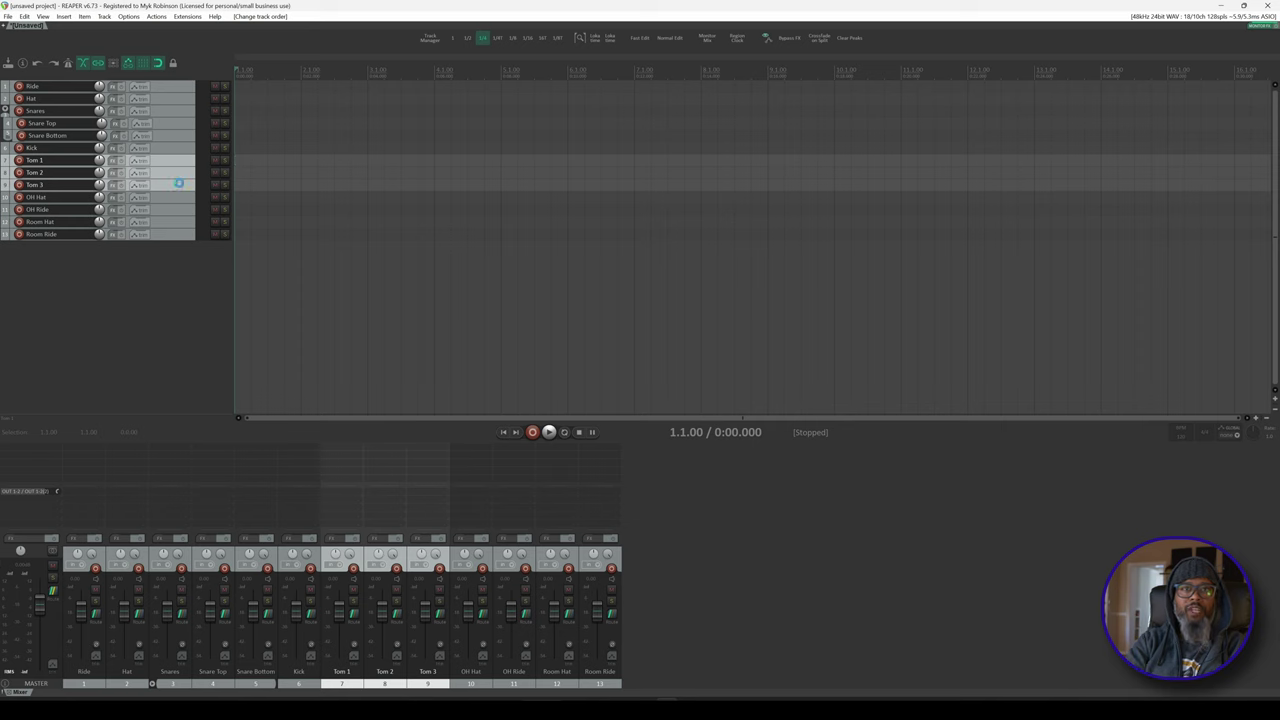
key(ctrl+shift+f)
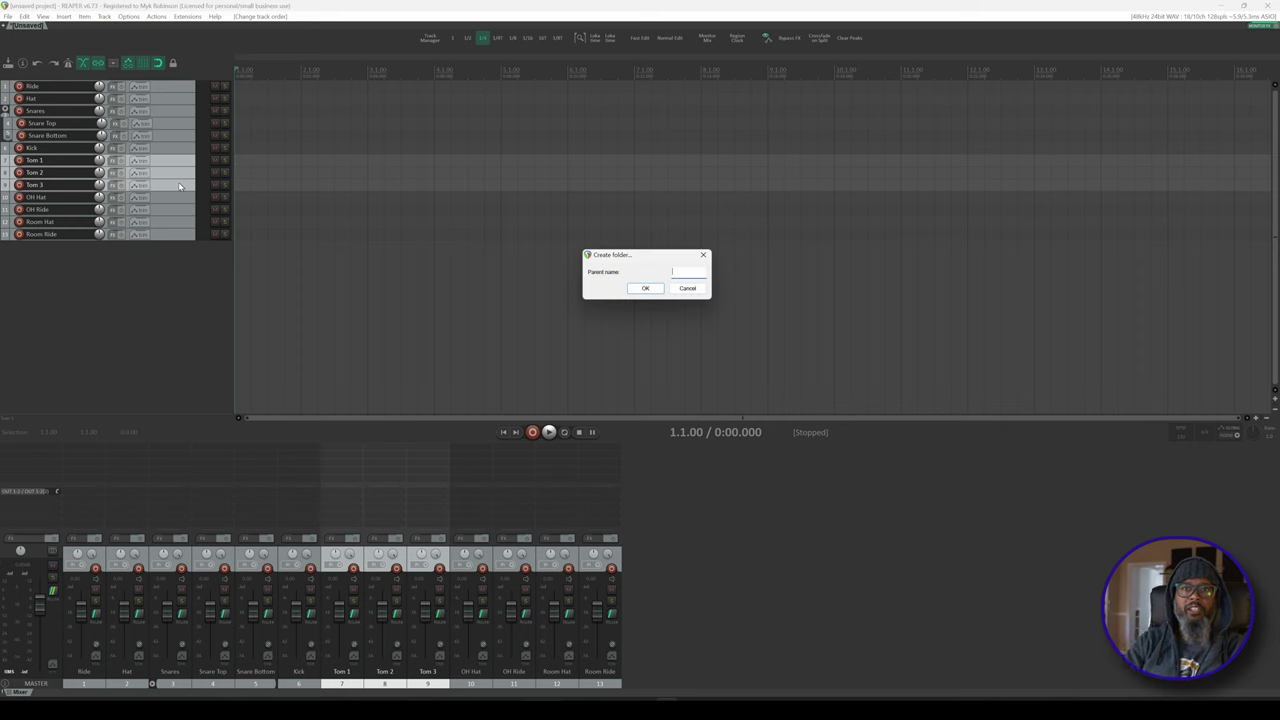
text(Toms)
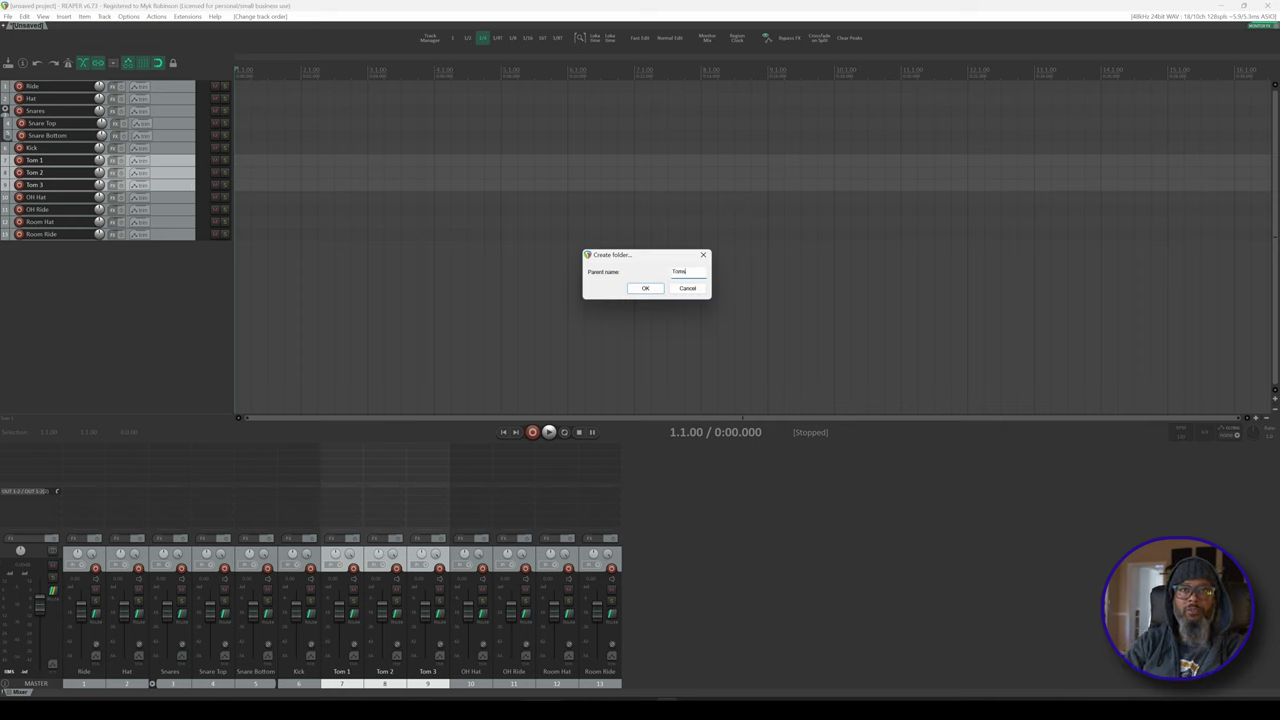
key(Return)
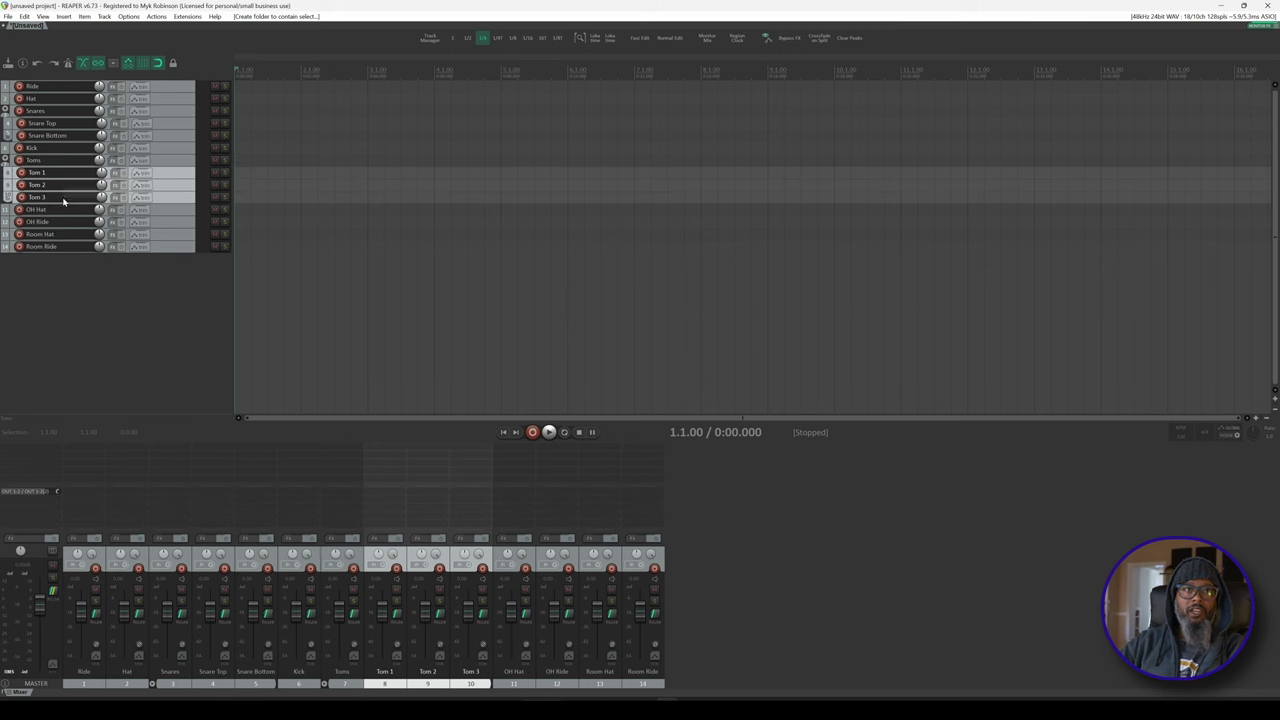
Create an Overheads folder containing OH Hat and OH Ride
click(165, 210)
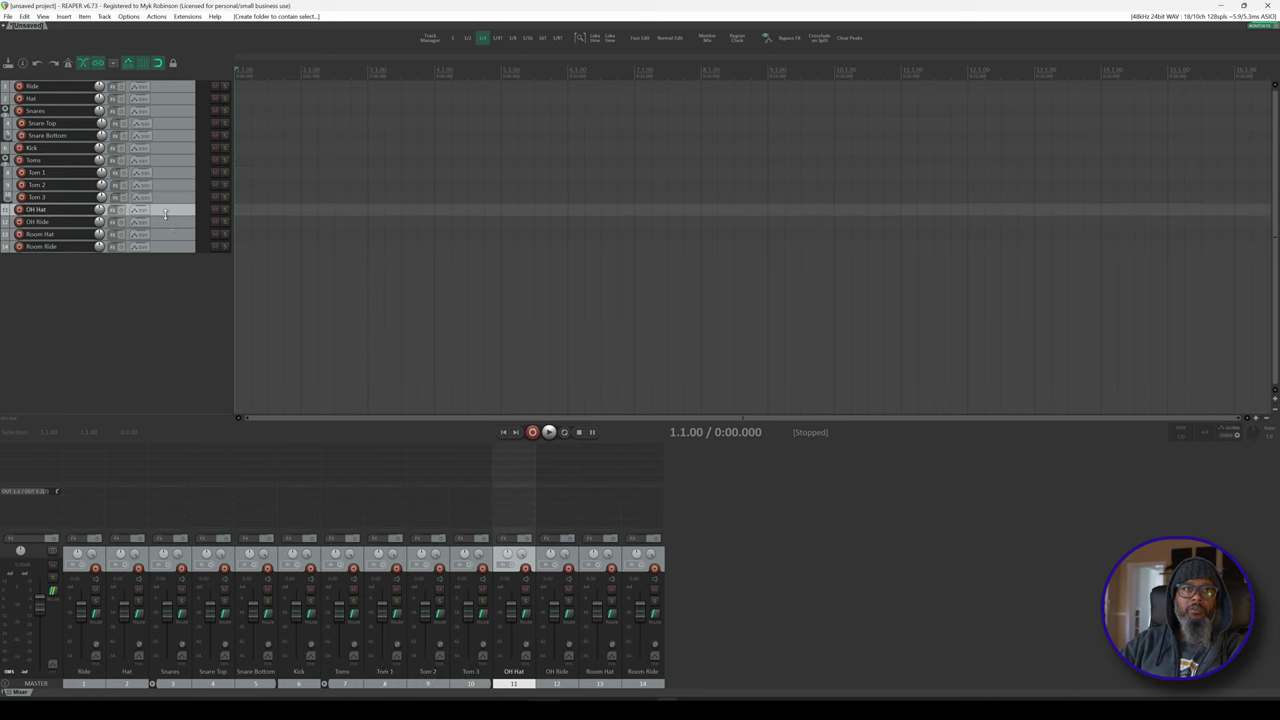
shift+click(167, 222)
key(ctrl+shift+f)
text(Overheads)
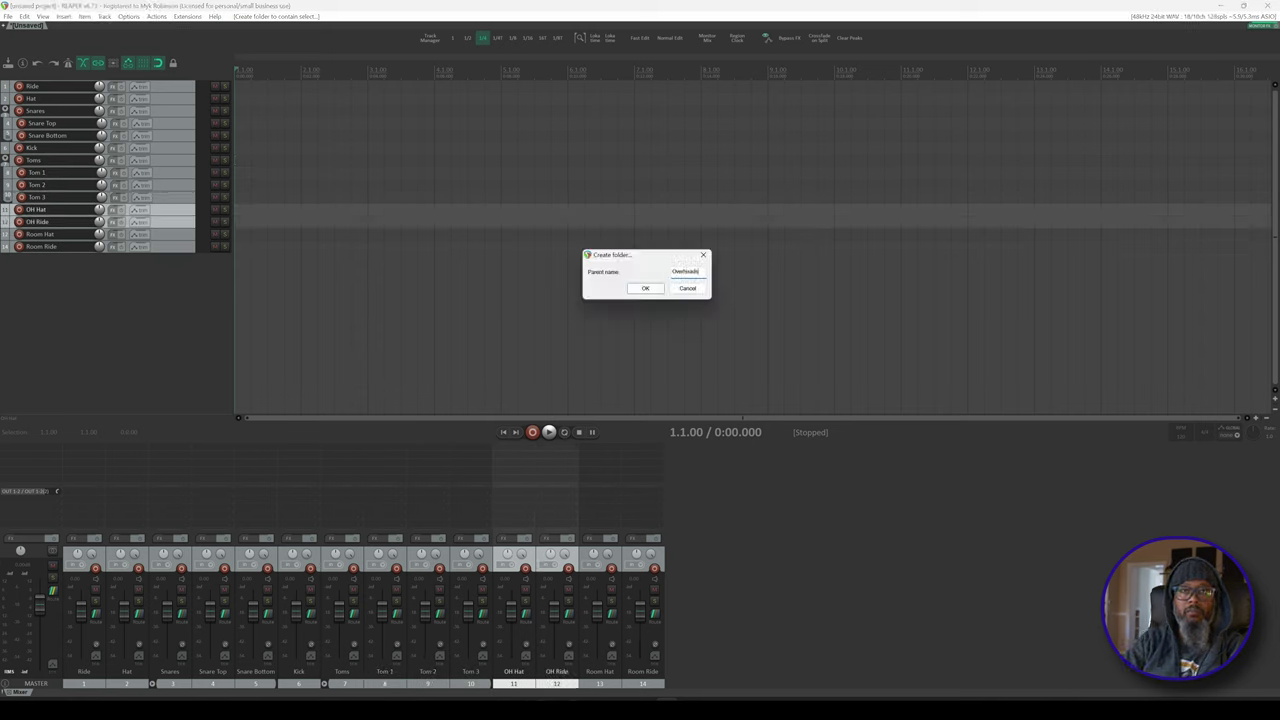
key(Return)
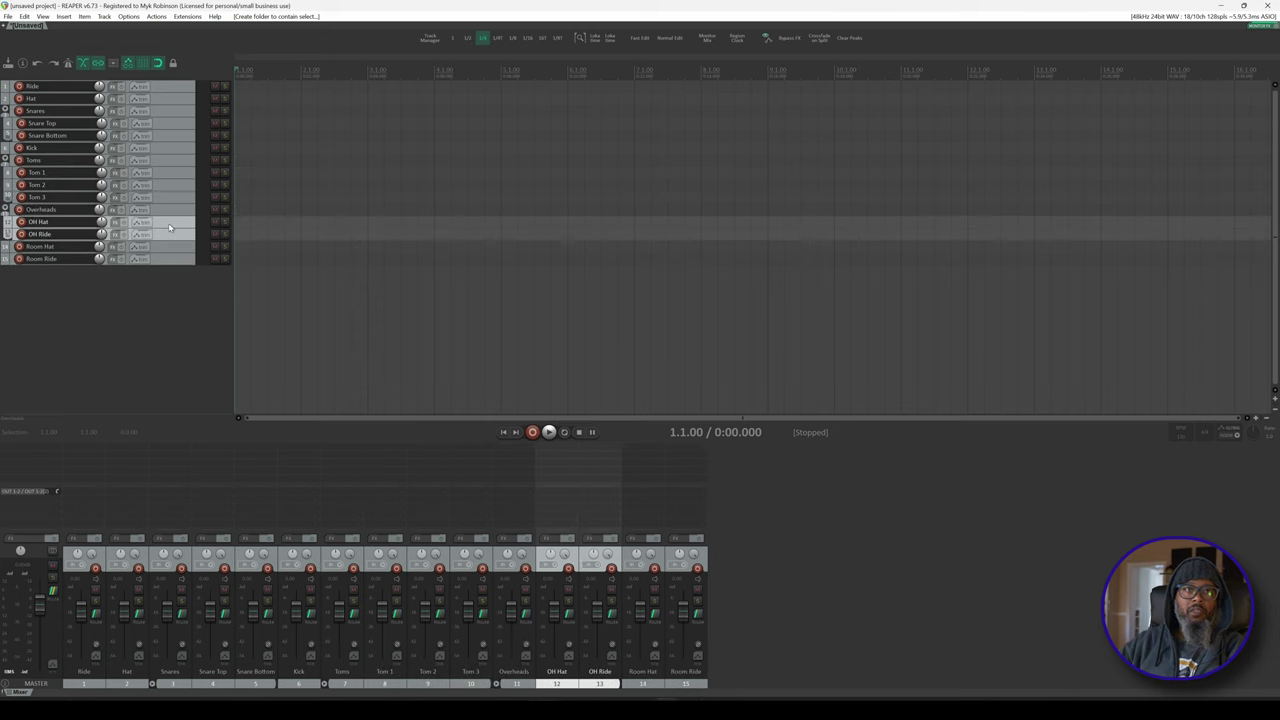
Create a Room Mics folder around Room Hat and Room Ride, and move Kick to the top
click(172, 249)
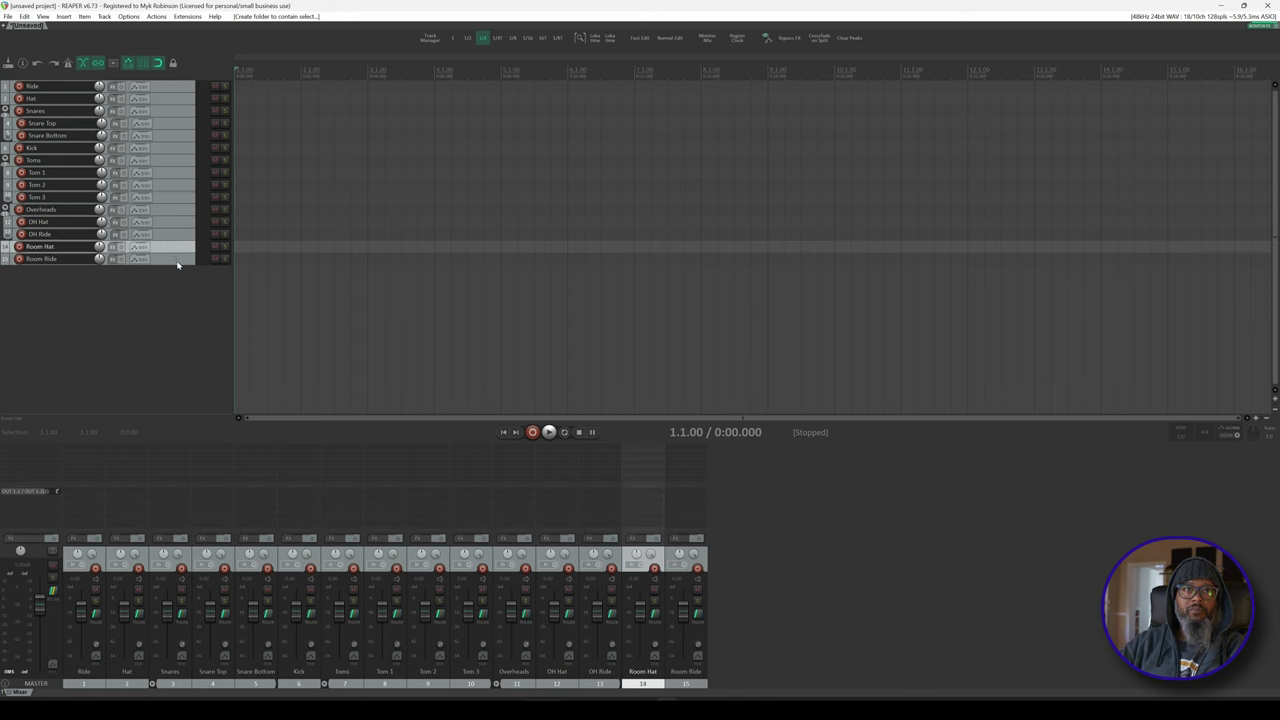
shift+click(178, 262)
key(ctrl+shift+f)
text(Room Mics)
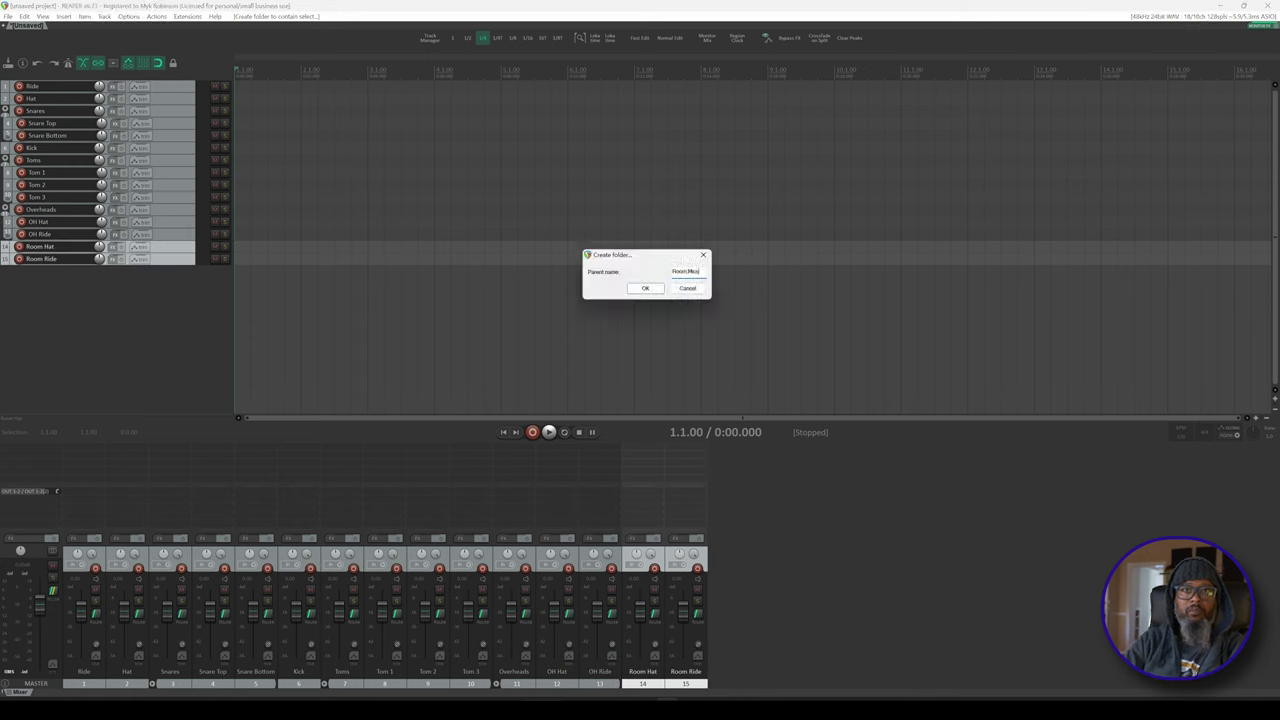
key(Return)
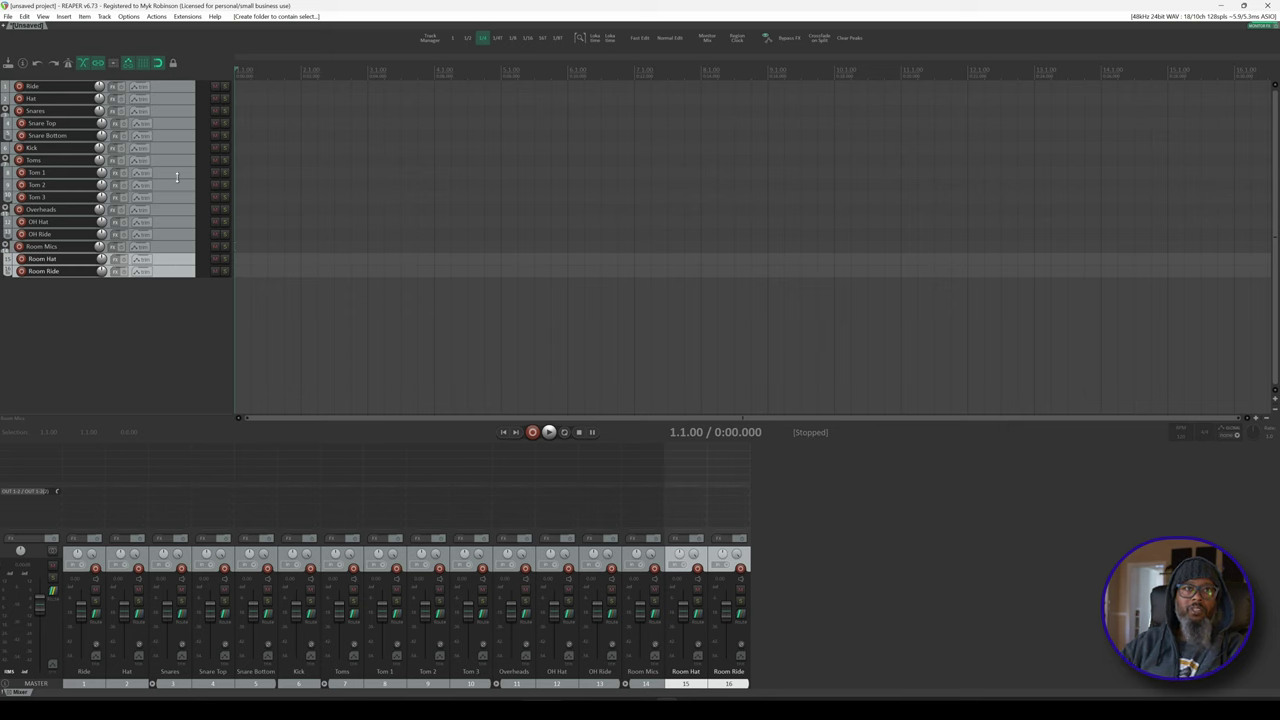
drag(175, 147, 60, 84)
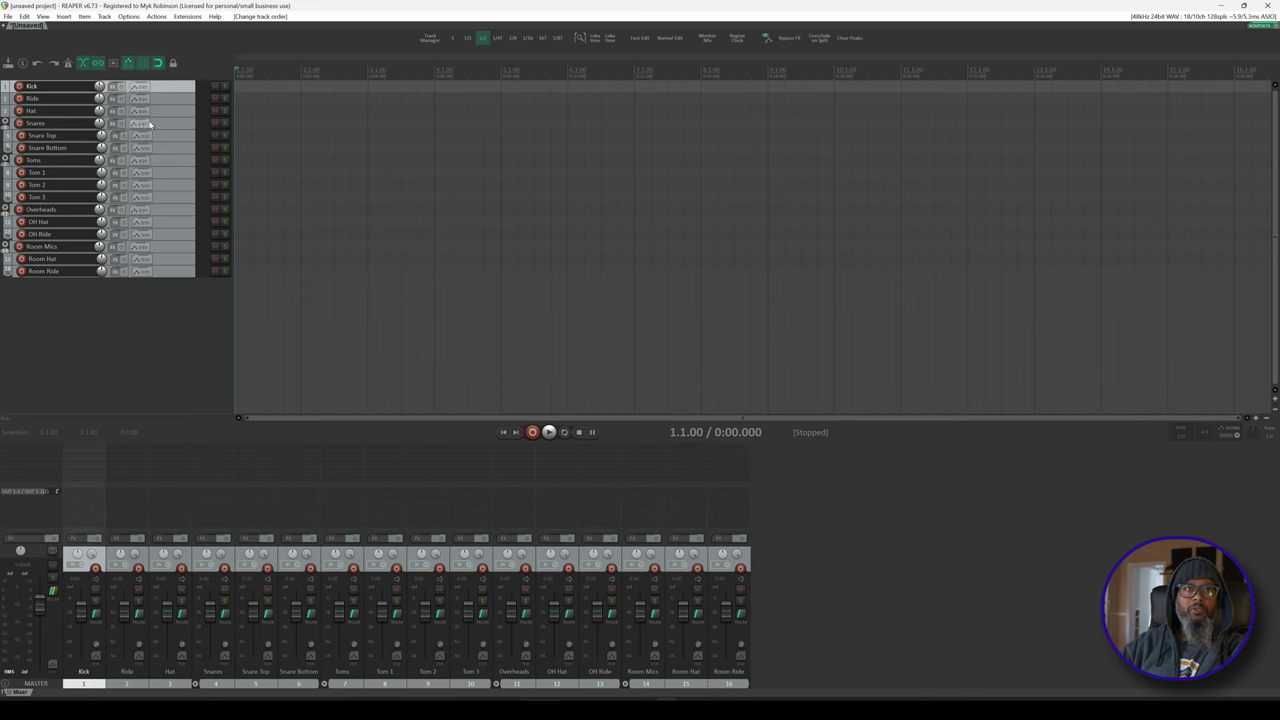
Move the Snares folder with Snare Top and Snare Bottom directly below Kick
click(145, 124)
shift+click(174, 147)
drag(167, 127, 163, 97)
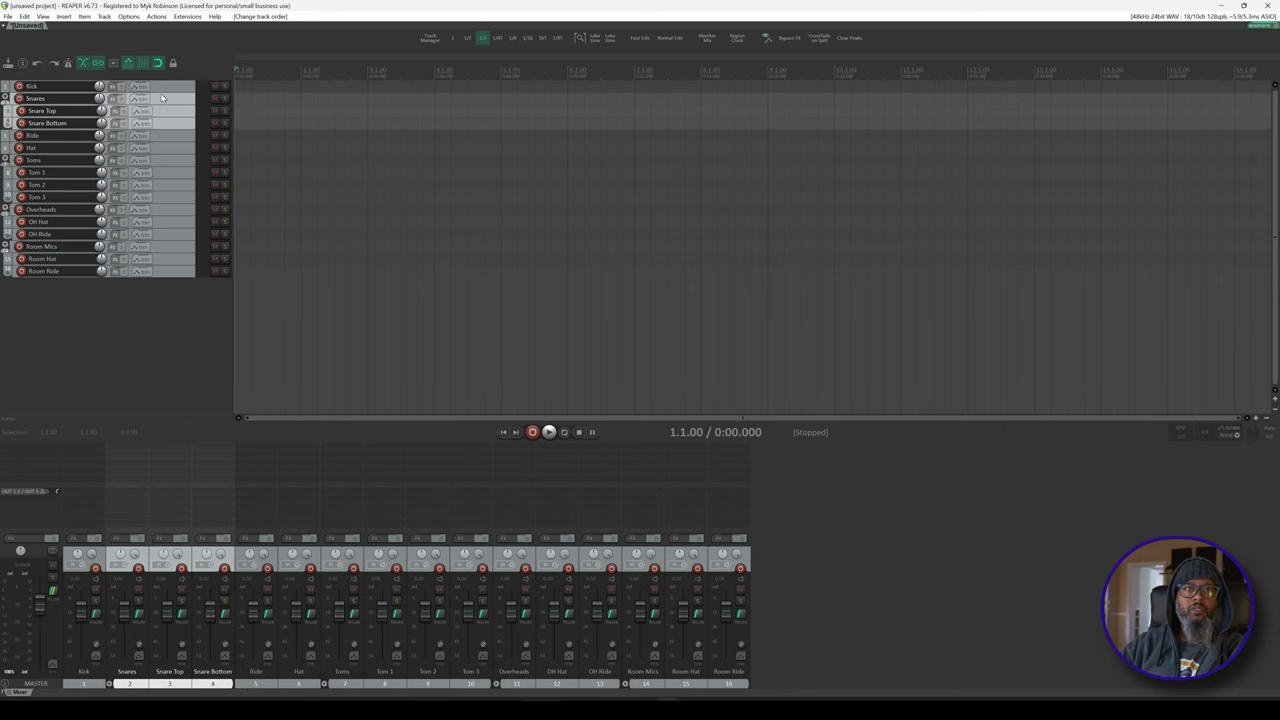
Move the Toms folder with Tom 1–3 above Ride and Hat
click(173, 160)
shift+click(180, 197)
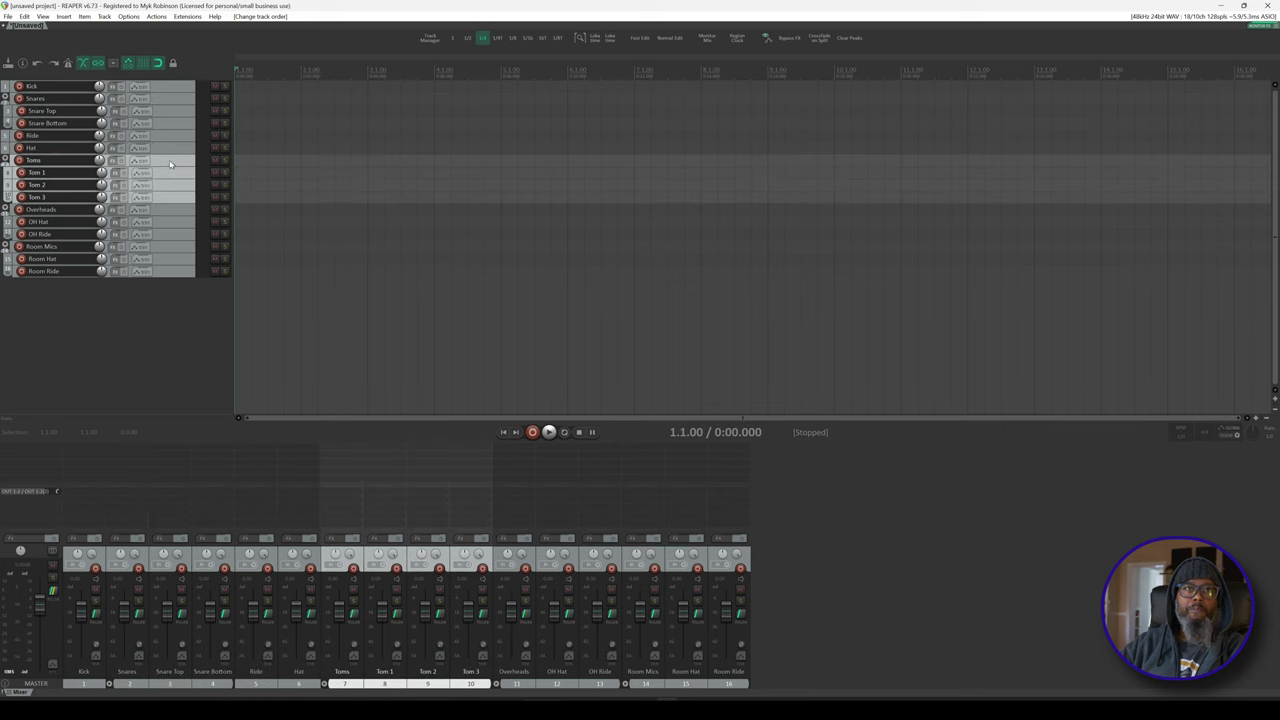
drag(170, 166, 157, 136)
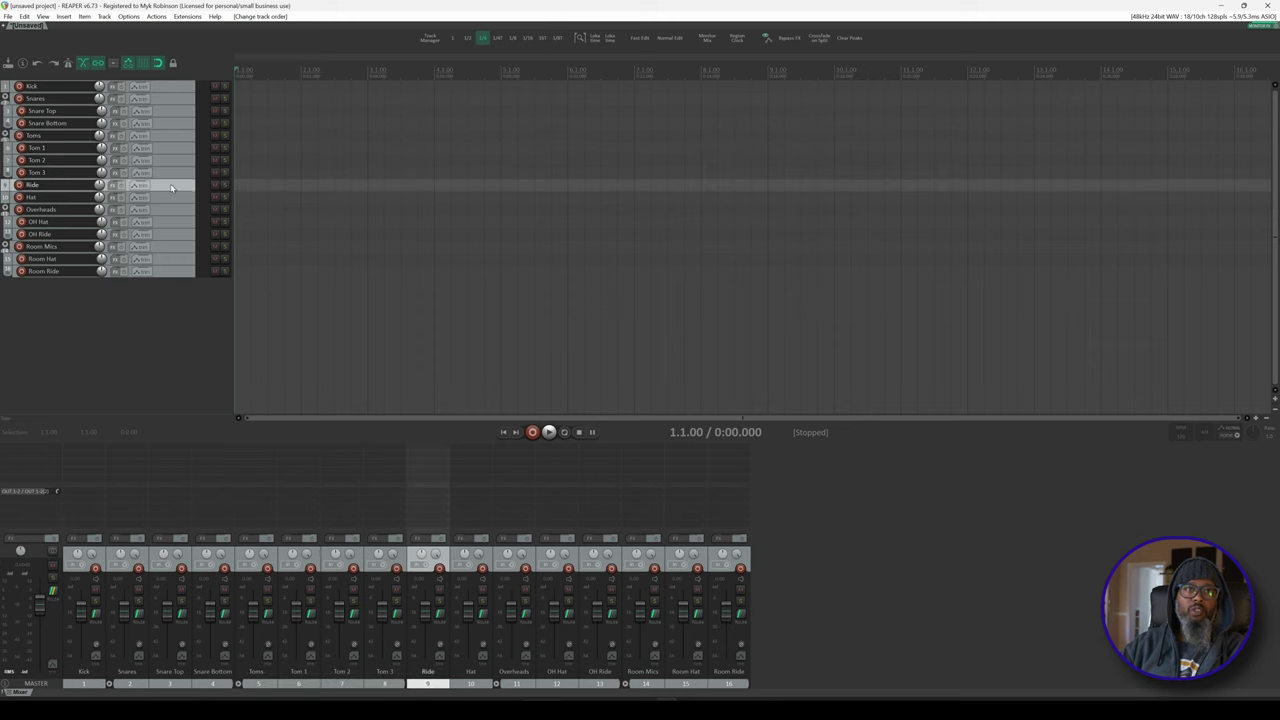
Create a Cymbals folder around Ride through OH Ride
shift+click(183, 238)
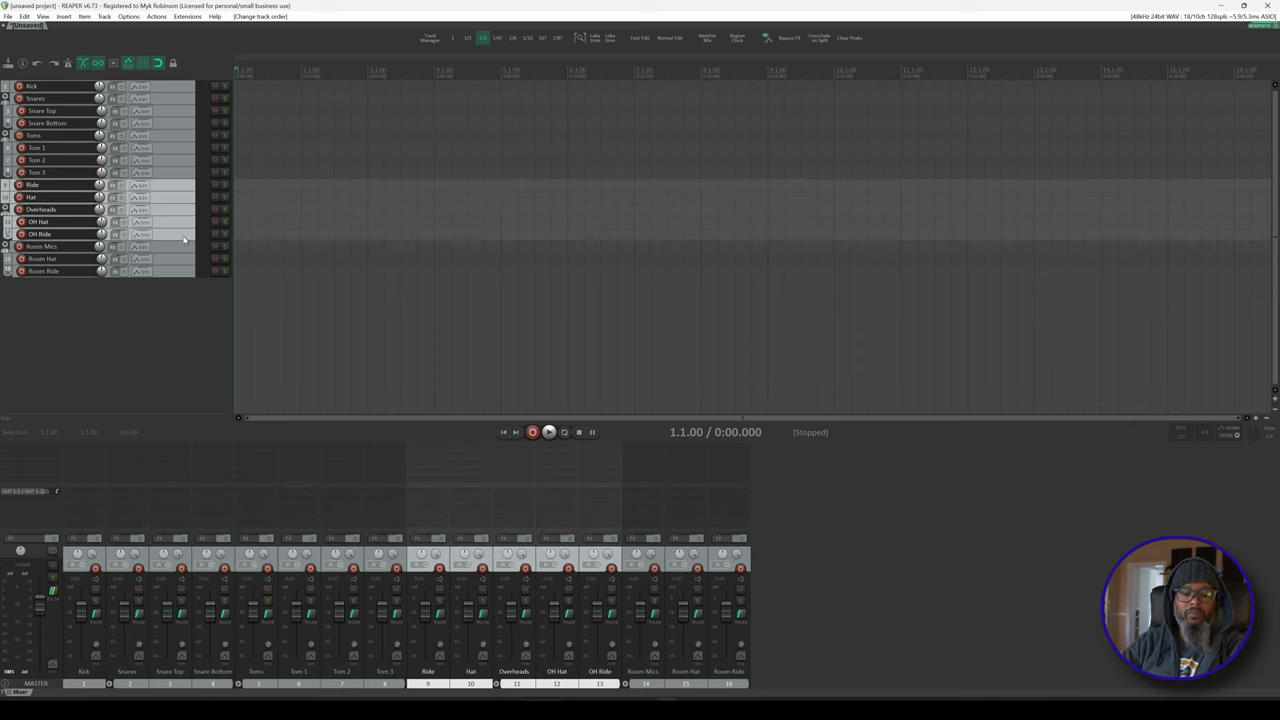
key(ctrl+shift+f)
text(Cymbals)
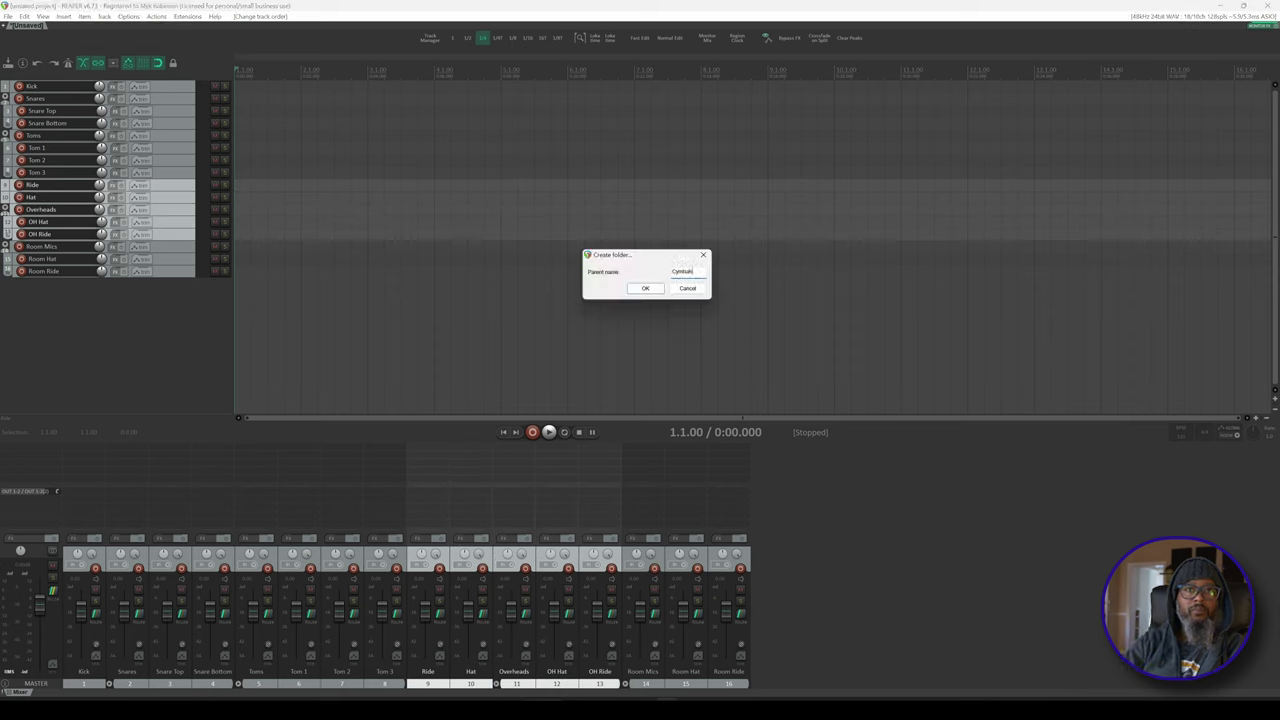
key(Return)
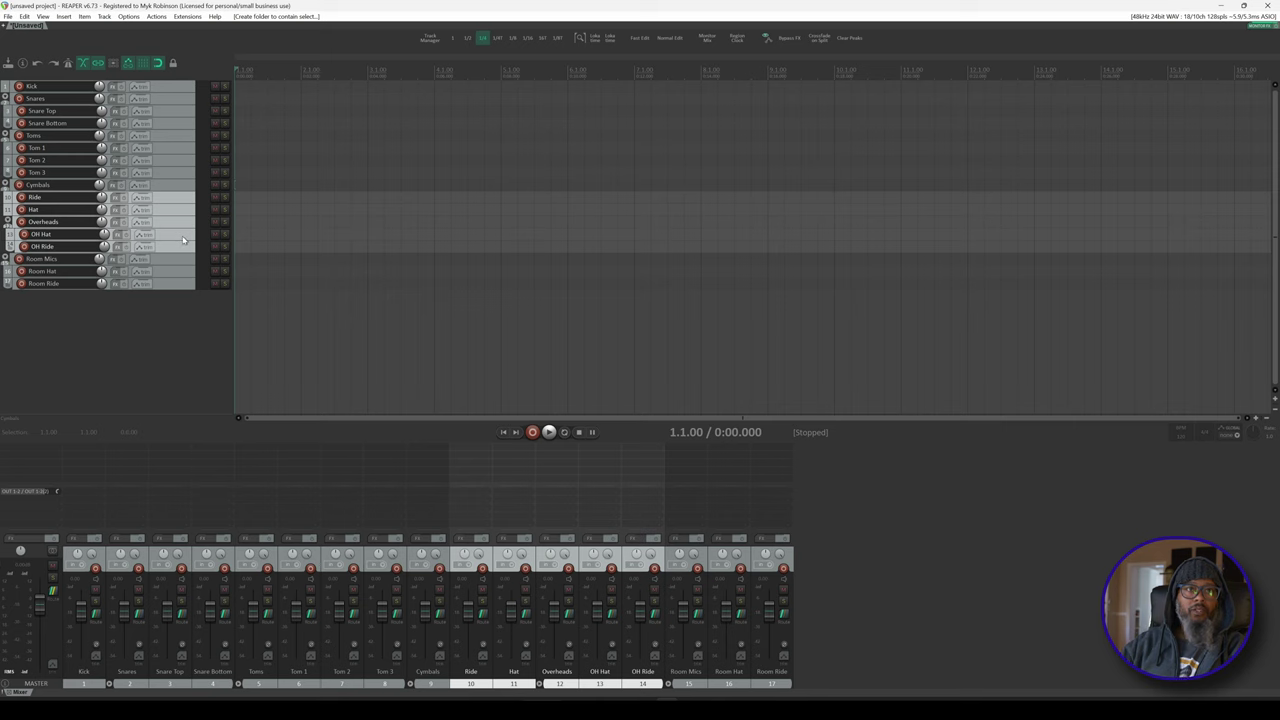
Create a Shells folder around Kick through Tom 3
click(181, 88)
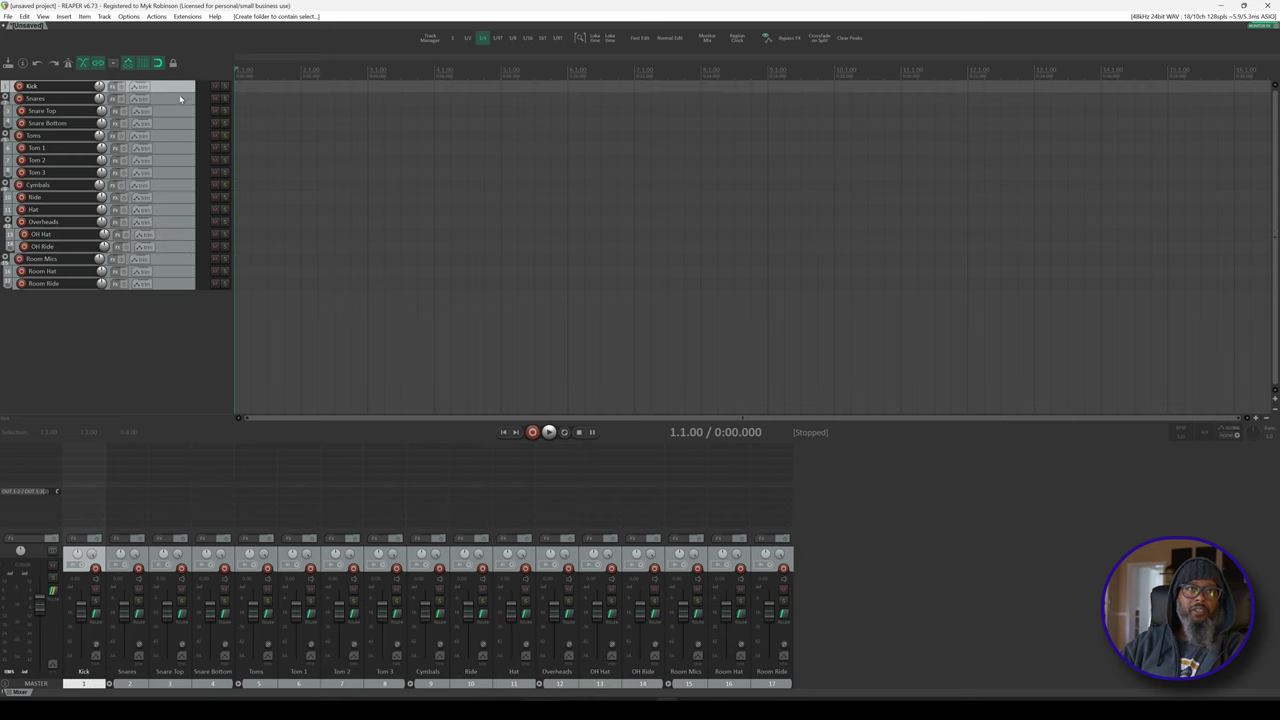
shift+click(180, 176)
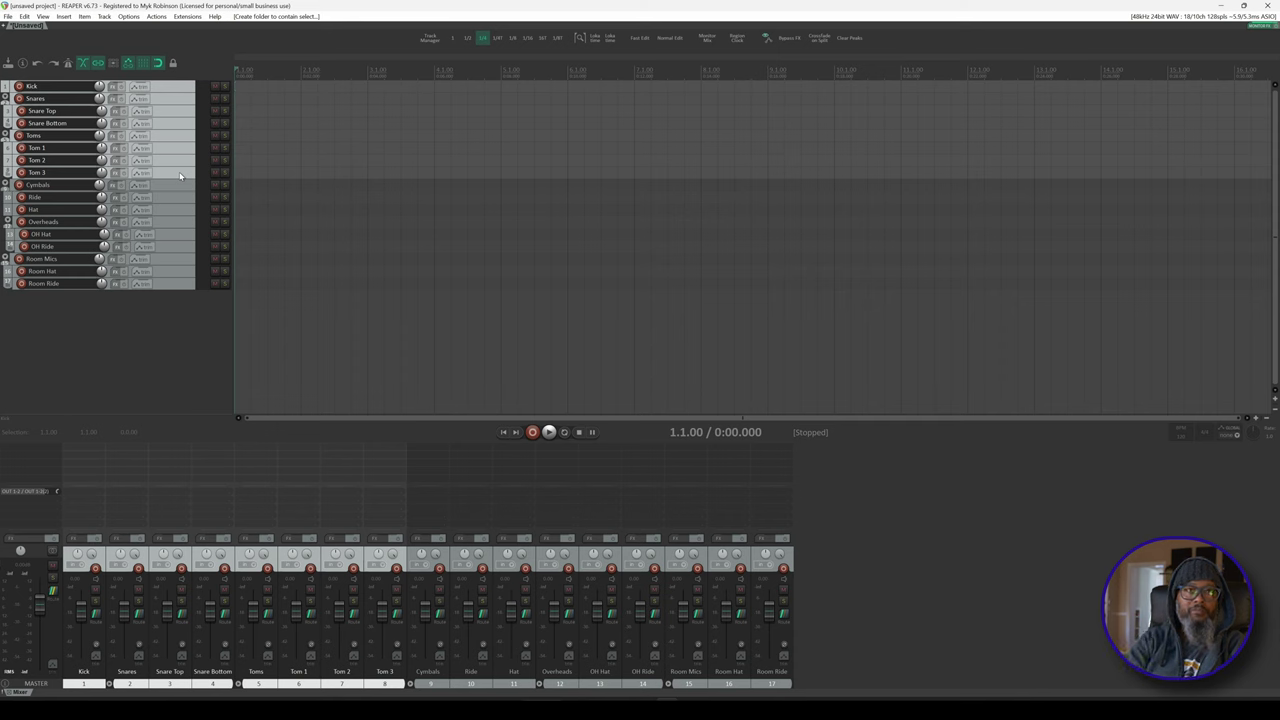
key(ctrl+shift+f)
text(Shel)
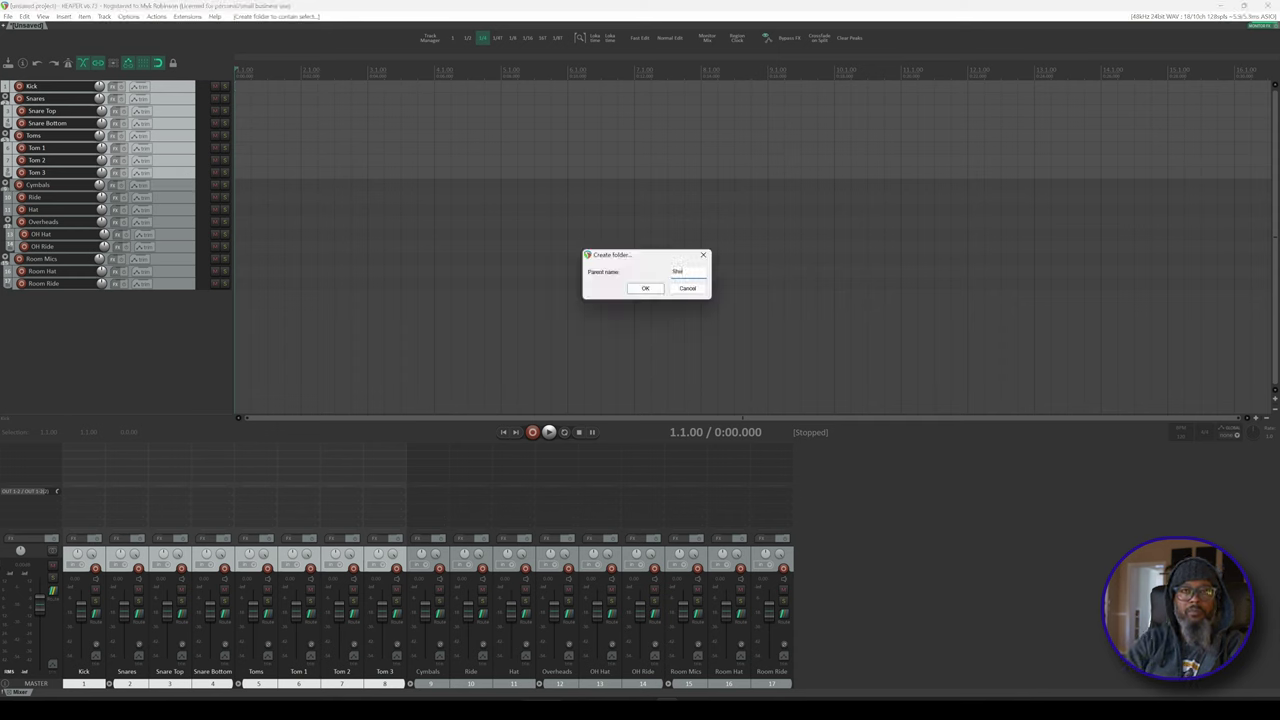
text(ls)
key(Return)
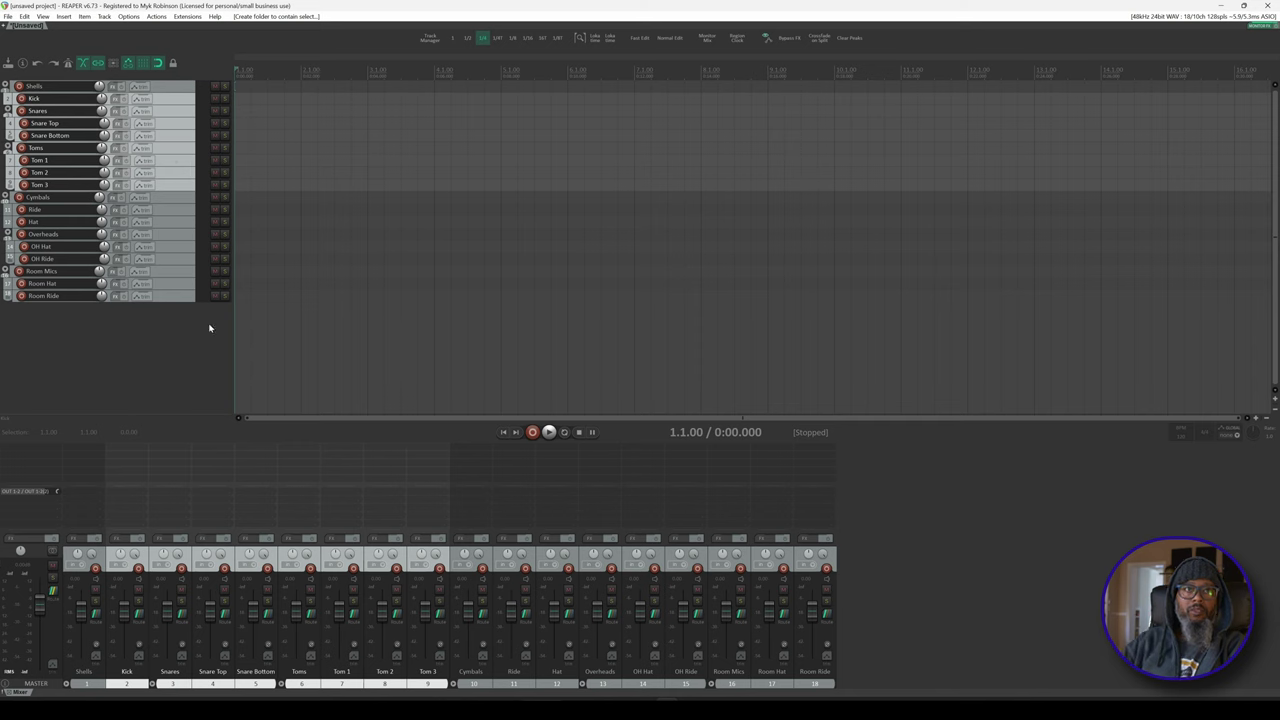
Wrap all tracks in a top-level Drums folder, then deselect everything
click(194, 350)
click(187, 90)
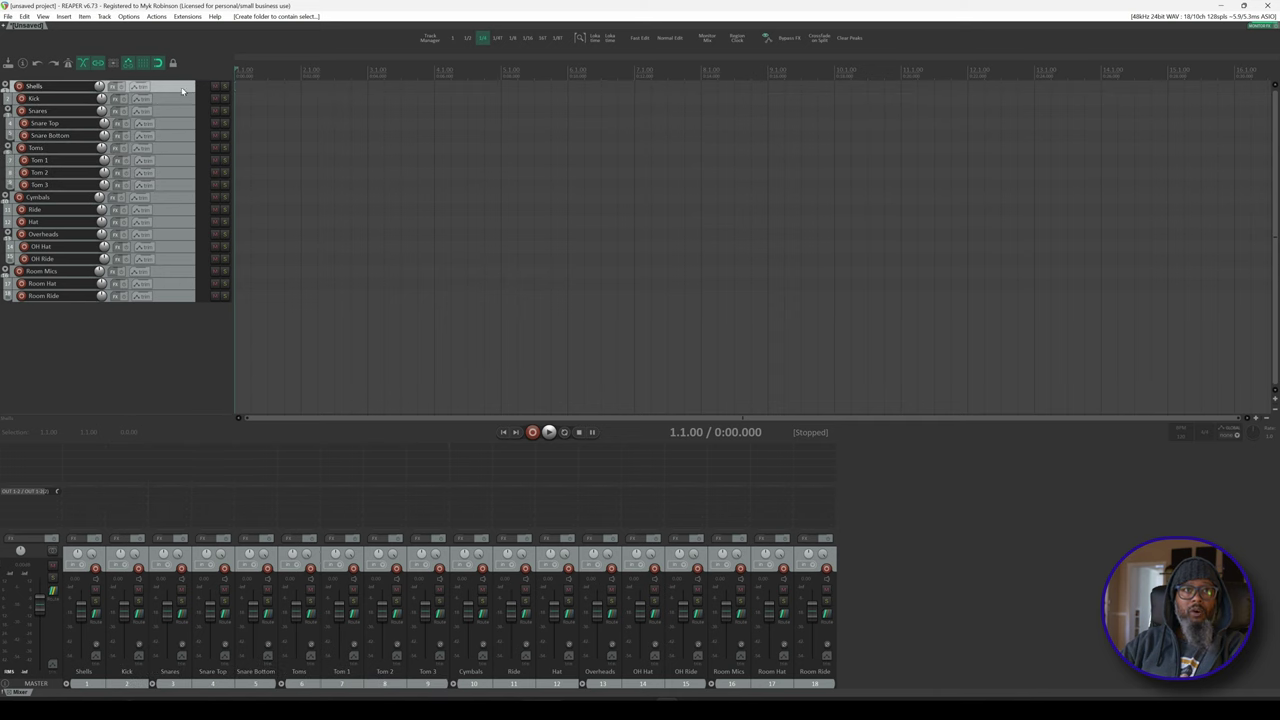
shift+click(186, 300)
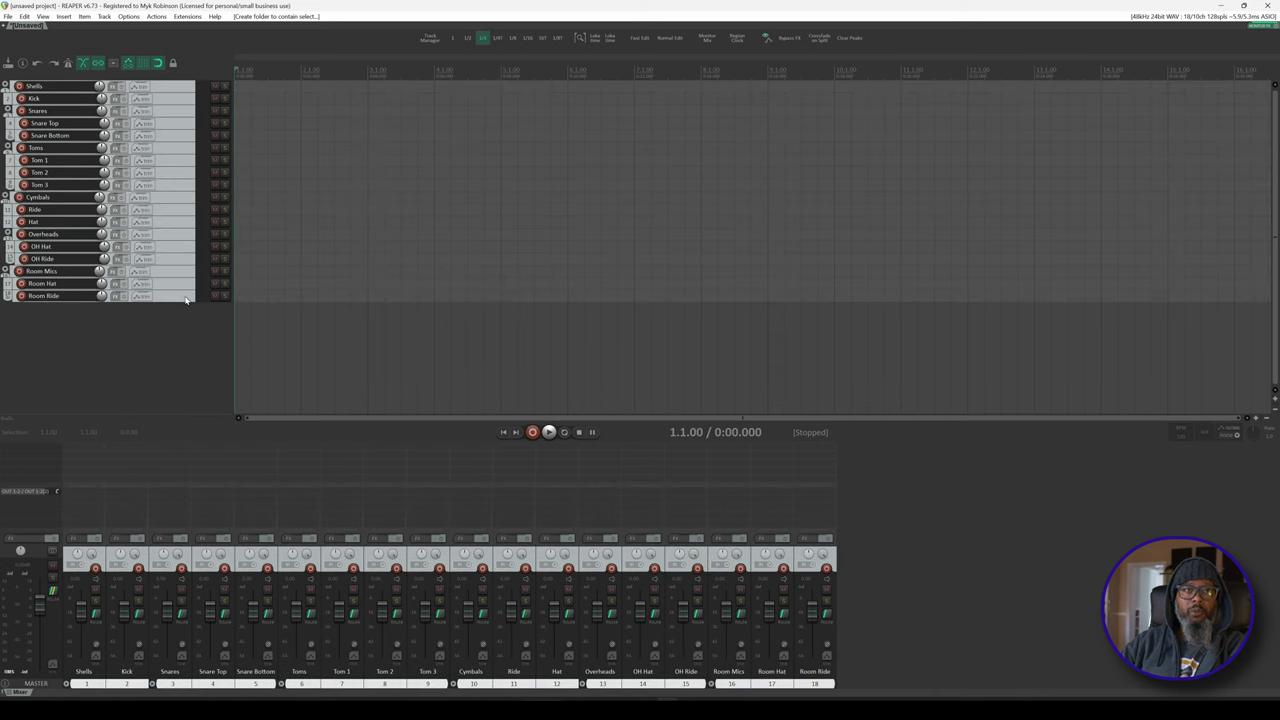
key(ctrl+shift+f)
text(Drums)
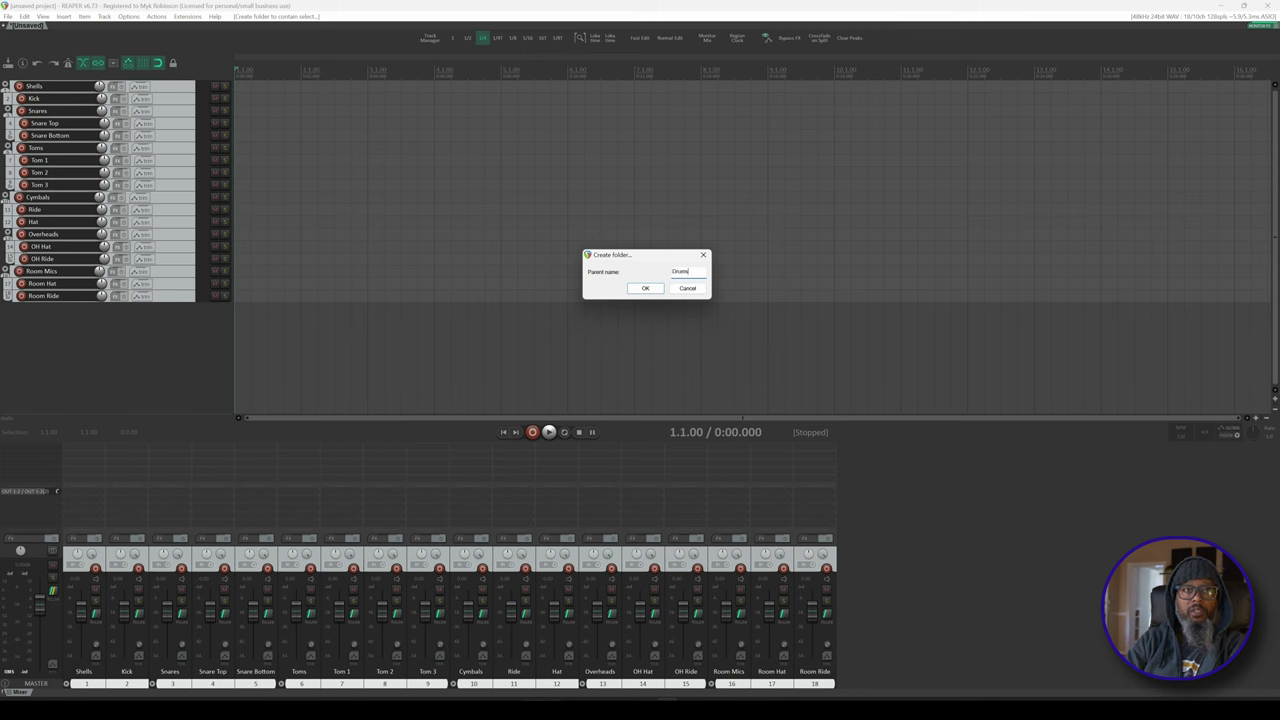
key(Return)
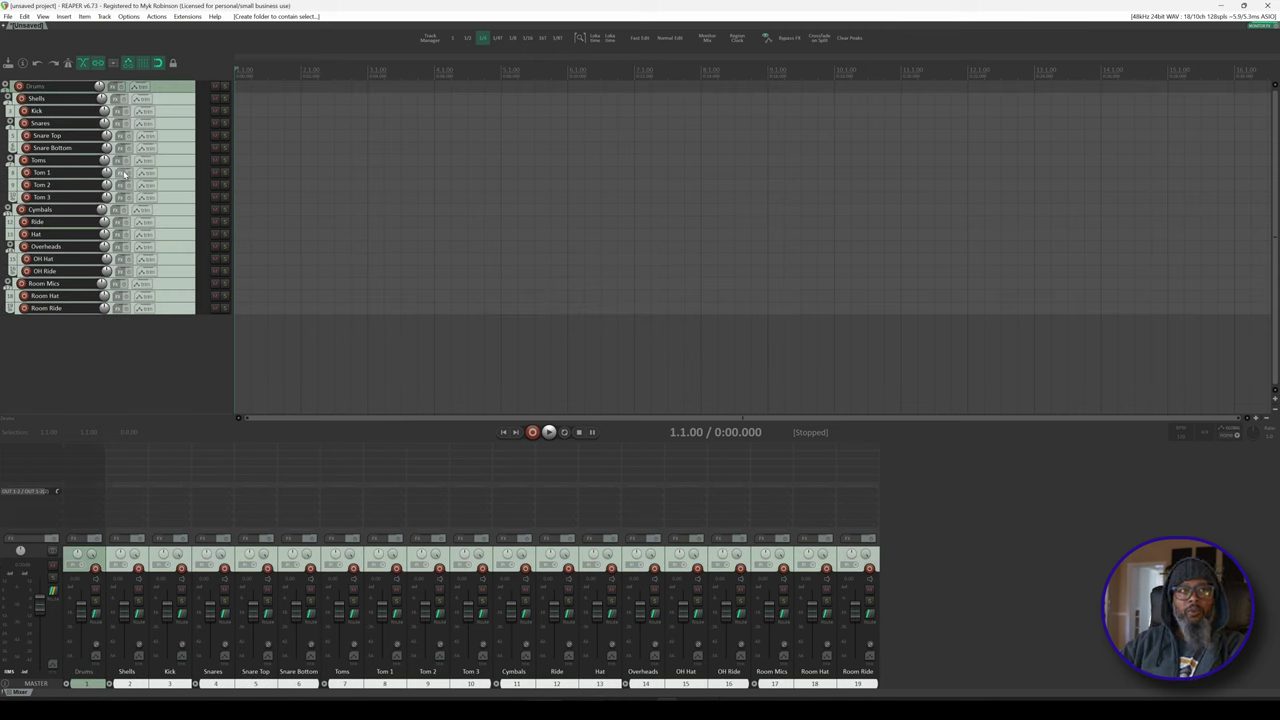
click(183, 342)
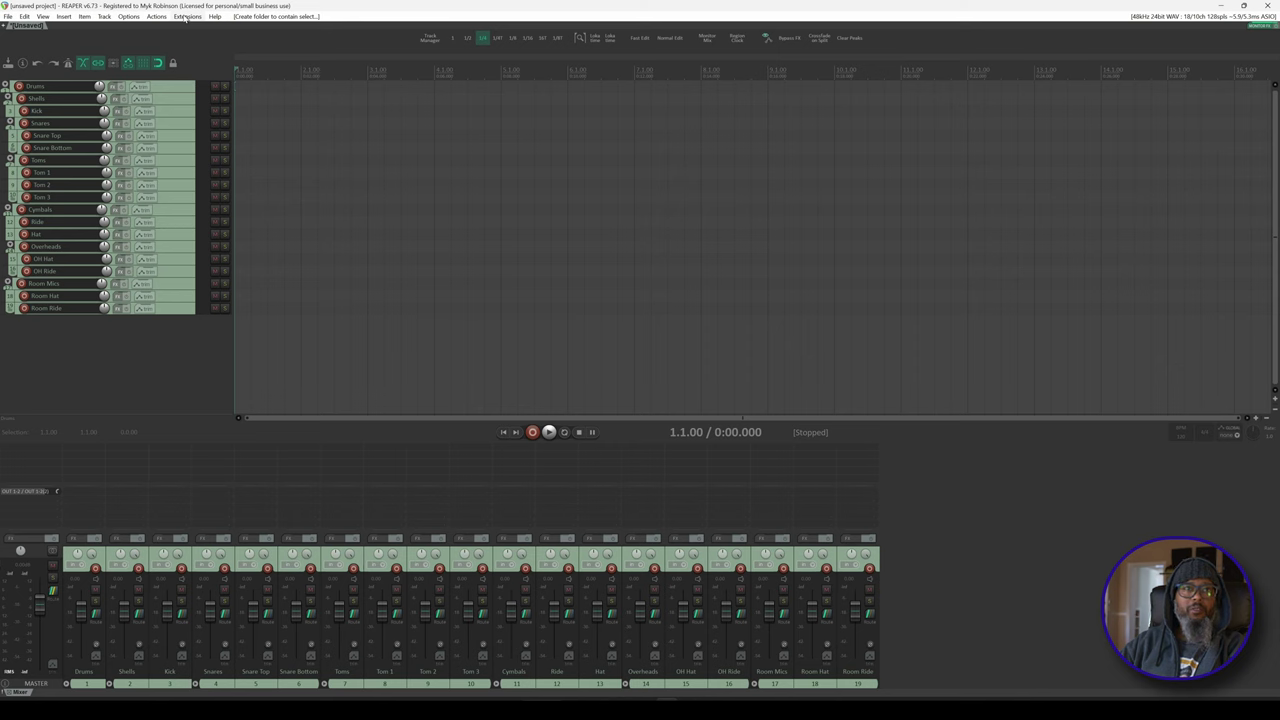
click(186, 17)
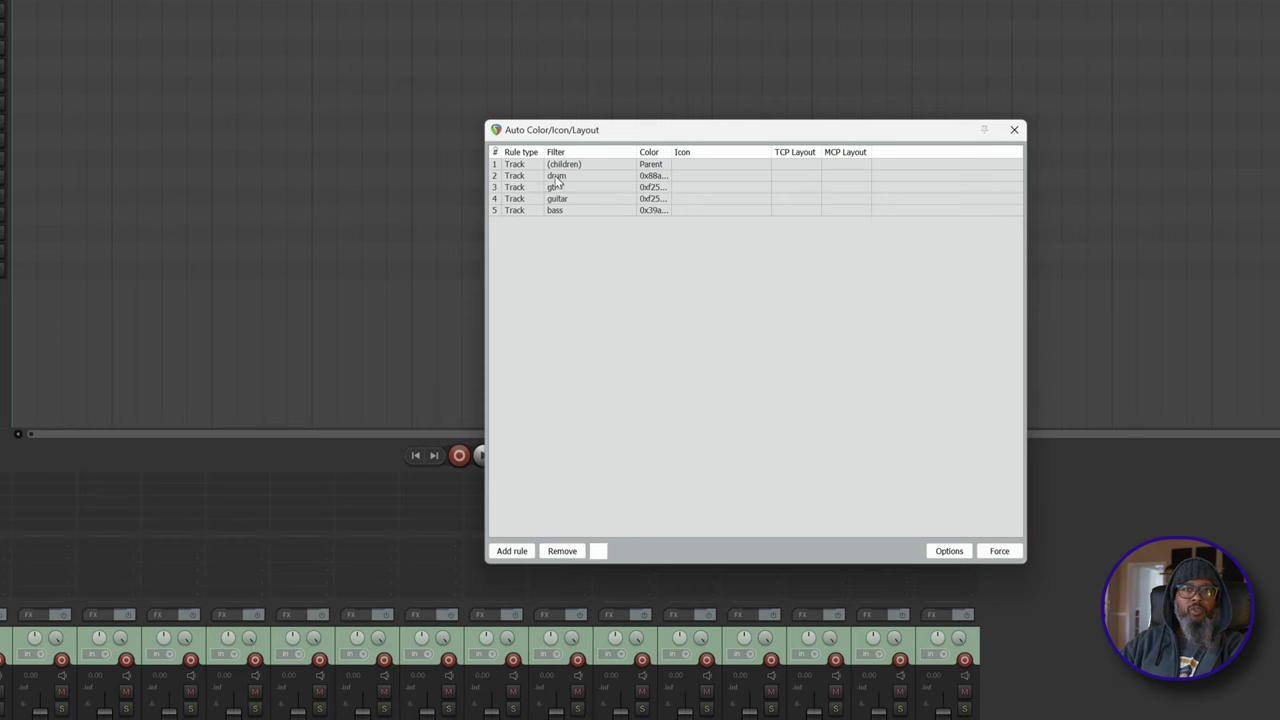
click(663, 181)
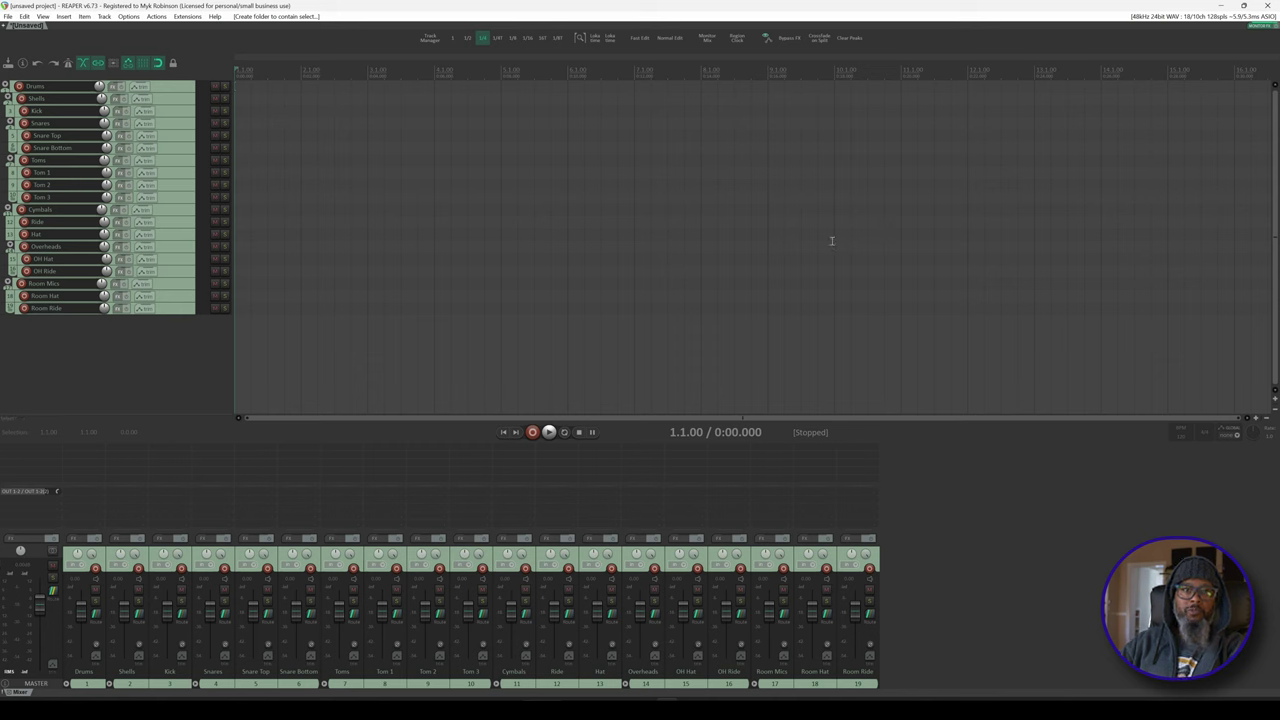
right_click(77, 554)
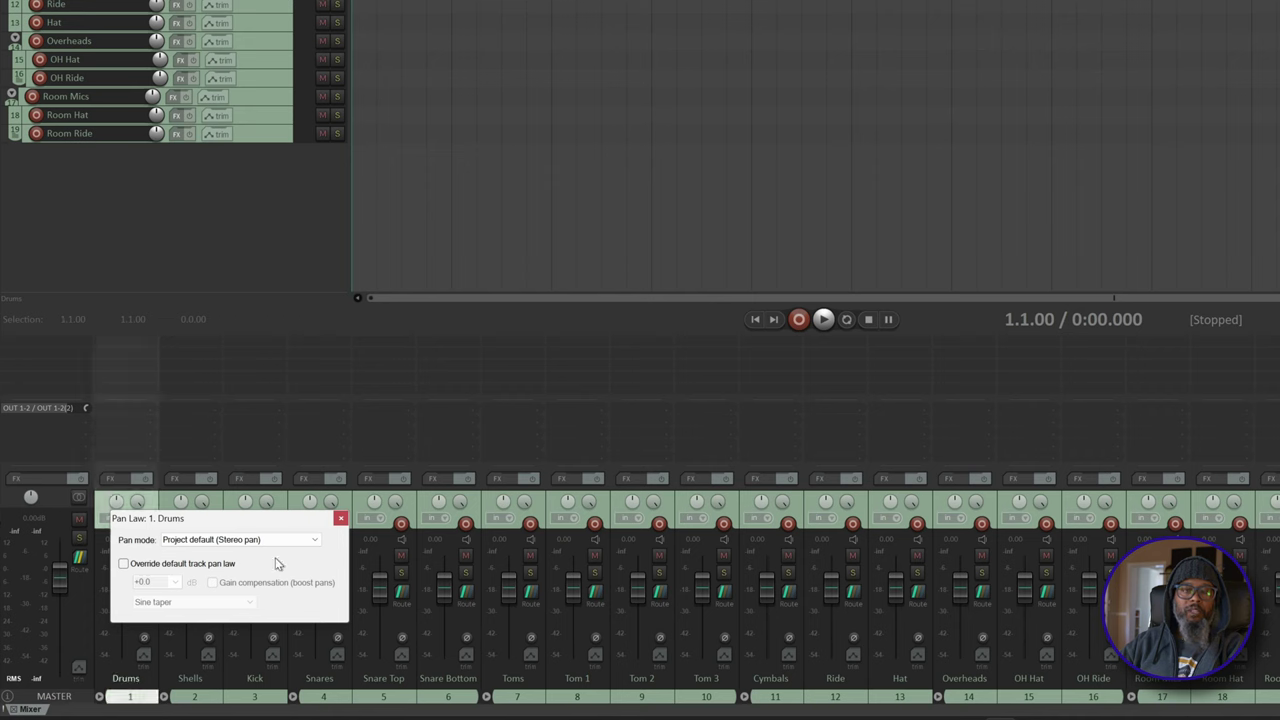
click(340, 518)
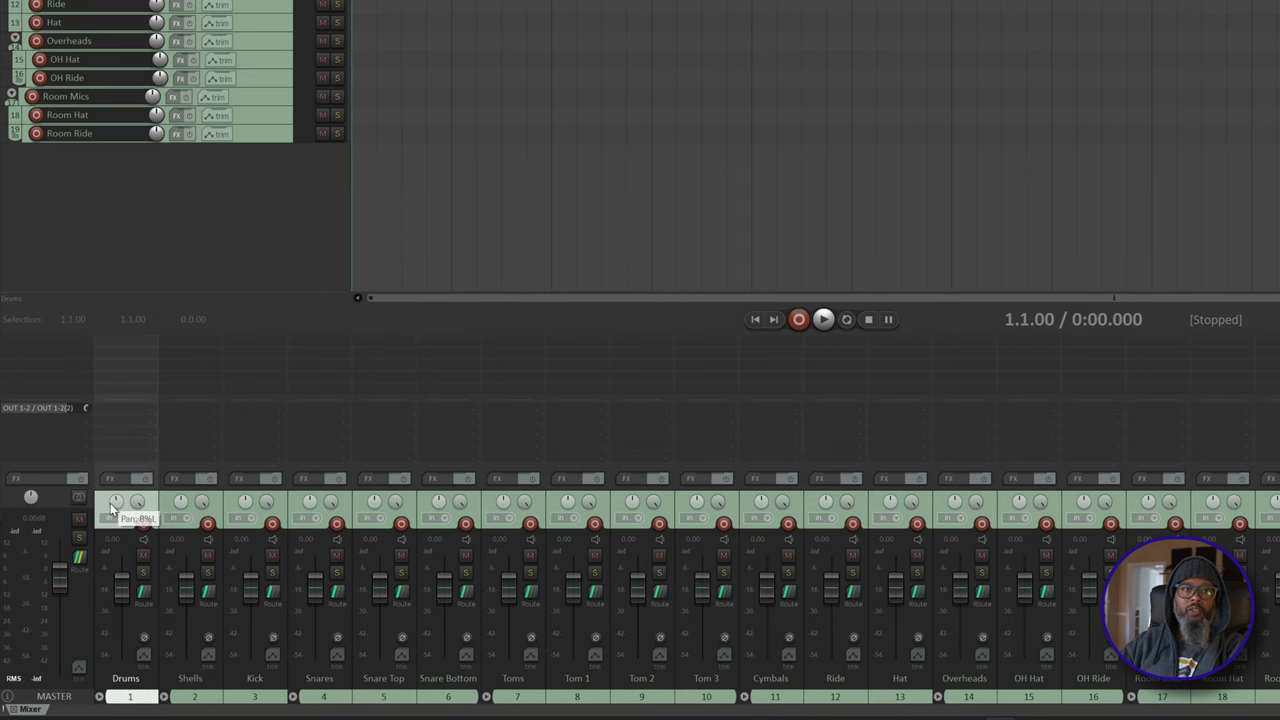
mouse_move(140, 510)
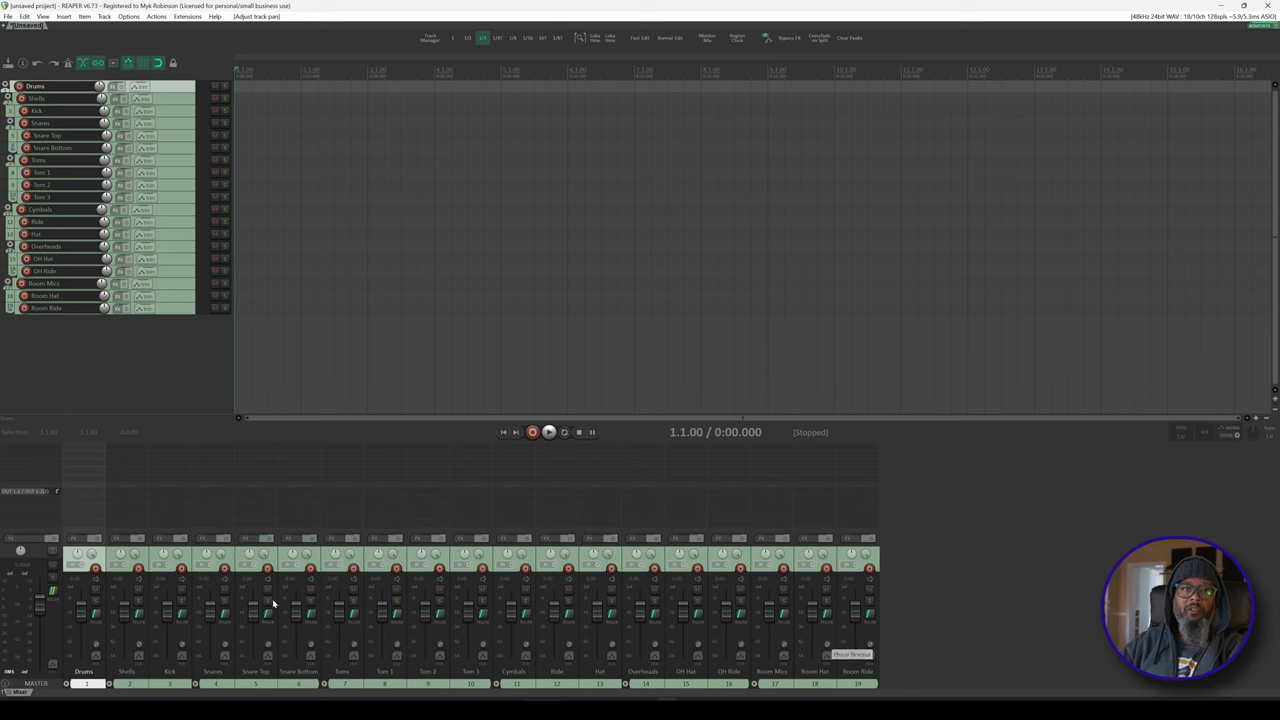
Set the Drums folder's mixer width knob to 97%
mouse_move(93, 562)
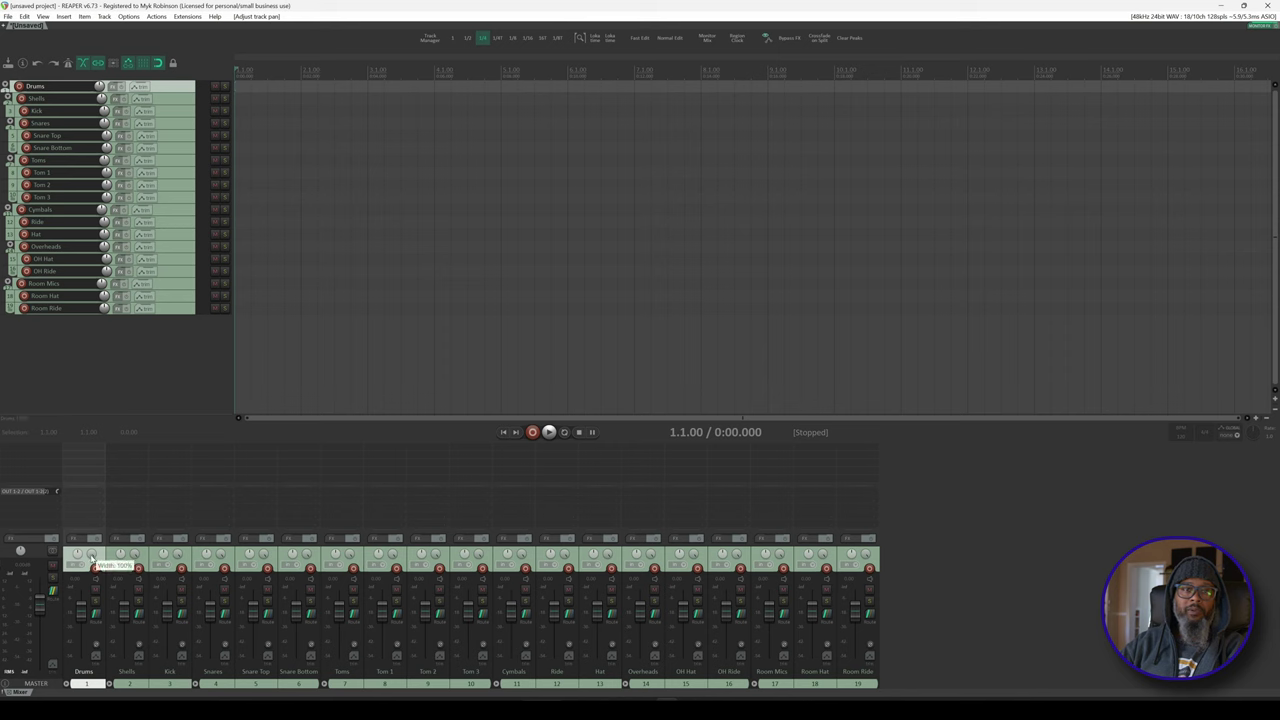
drag(93, 562, 91, 561)
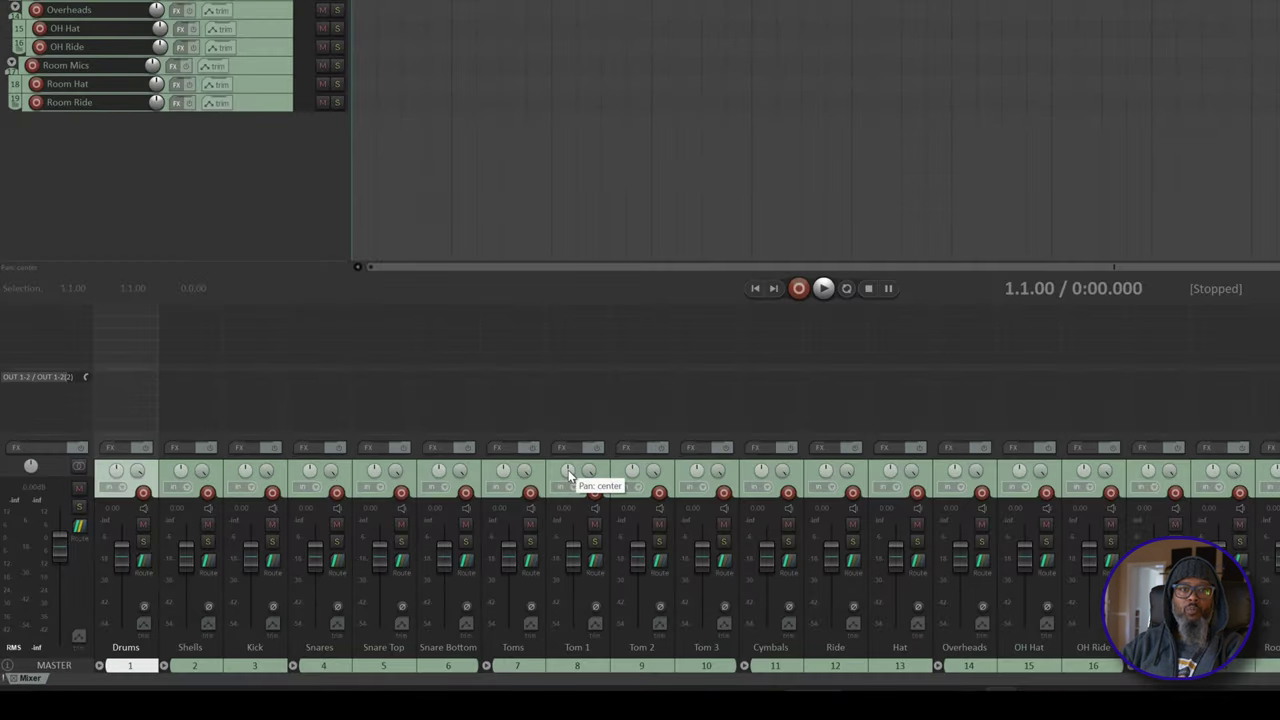
Pan Tom 1 41% left, Tom 2 20% right, Ride 64% right, OH Hat 100% left, OH Ride 99% right
drag(379, 553, 379, 558)
drag(632, 470, 632, 473)
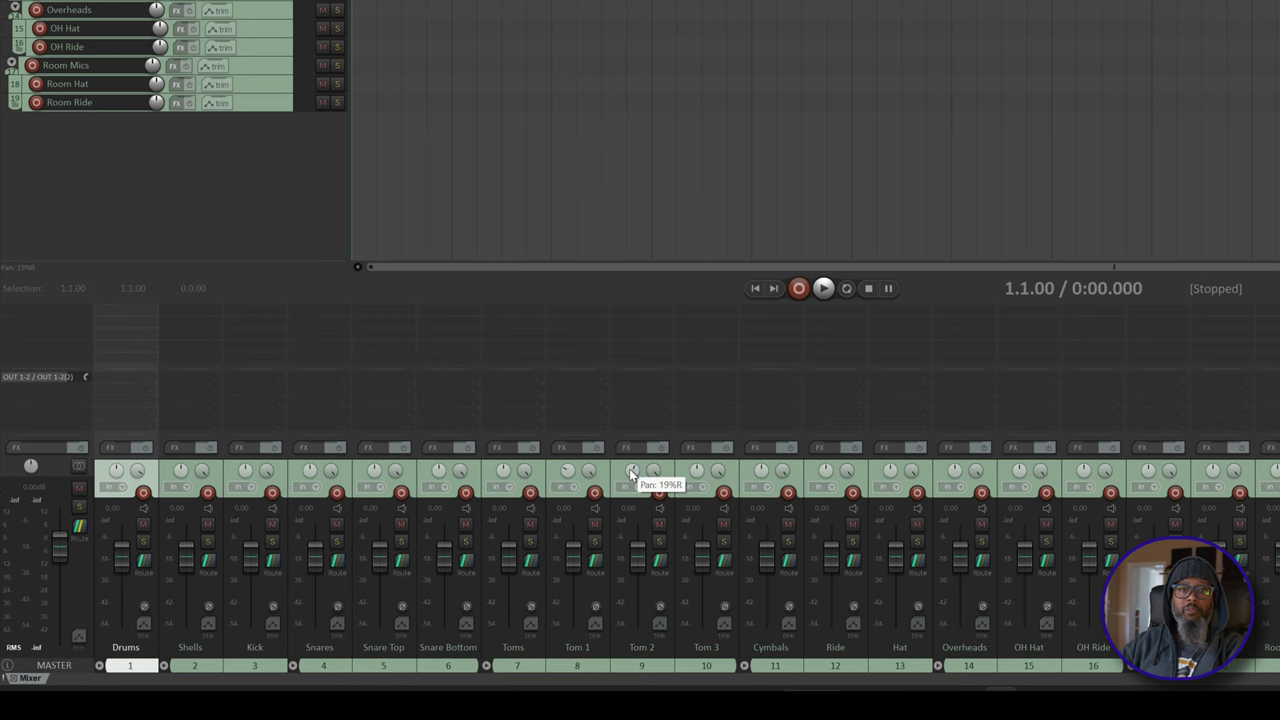
drag(633, 469, 697, 457)
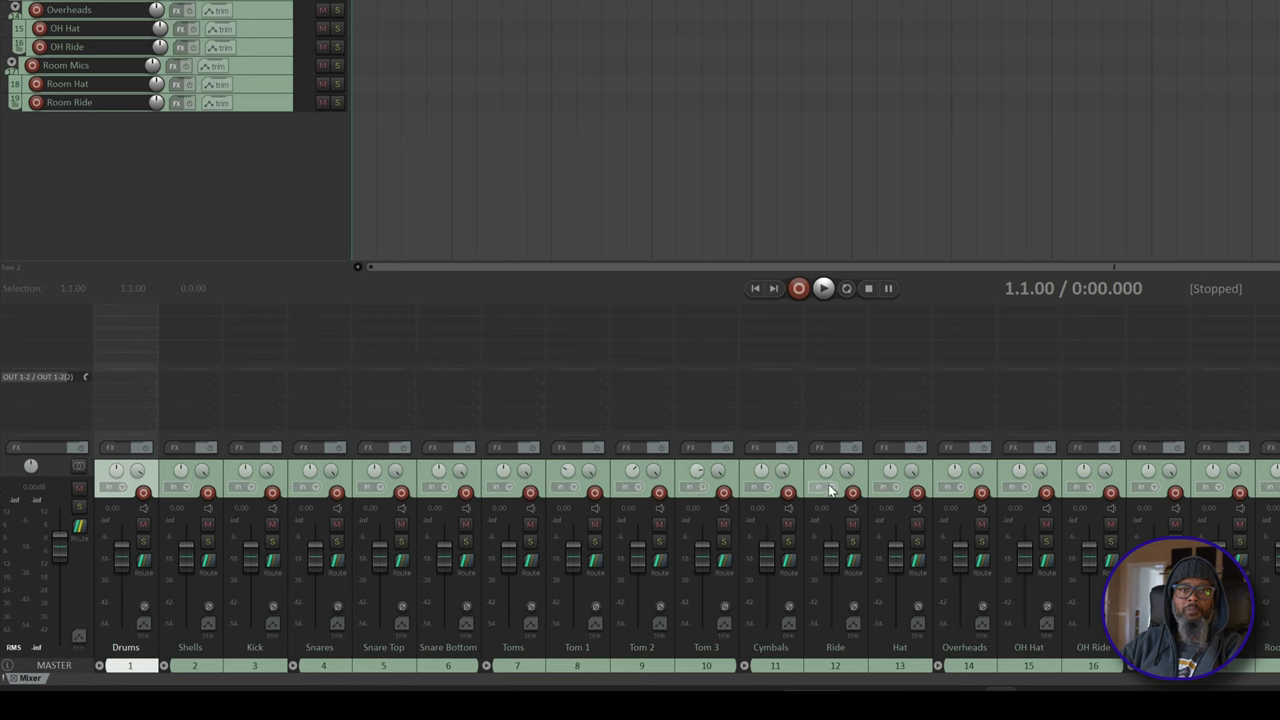
drag(826, 472, 1001, 487)
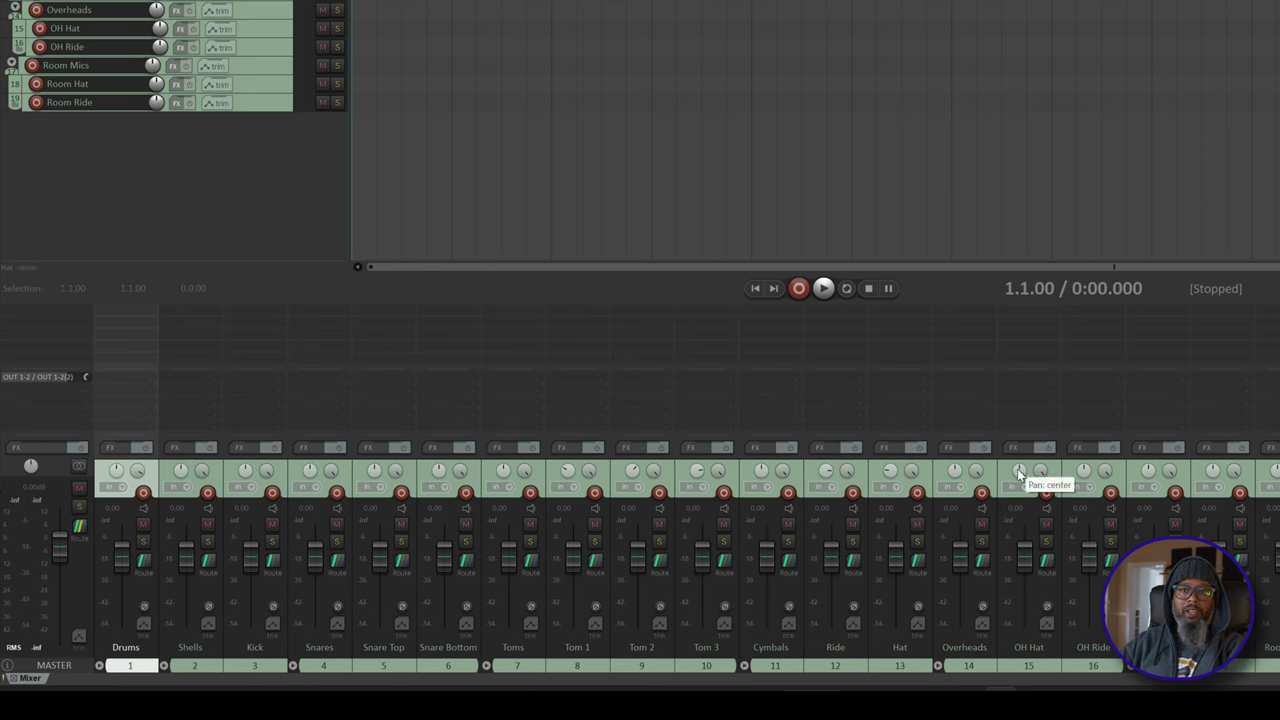
drag(1018, 469, 1018, 476)
drag(1082, 476, 1082, 464)
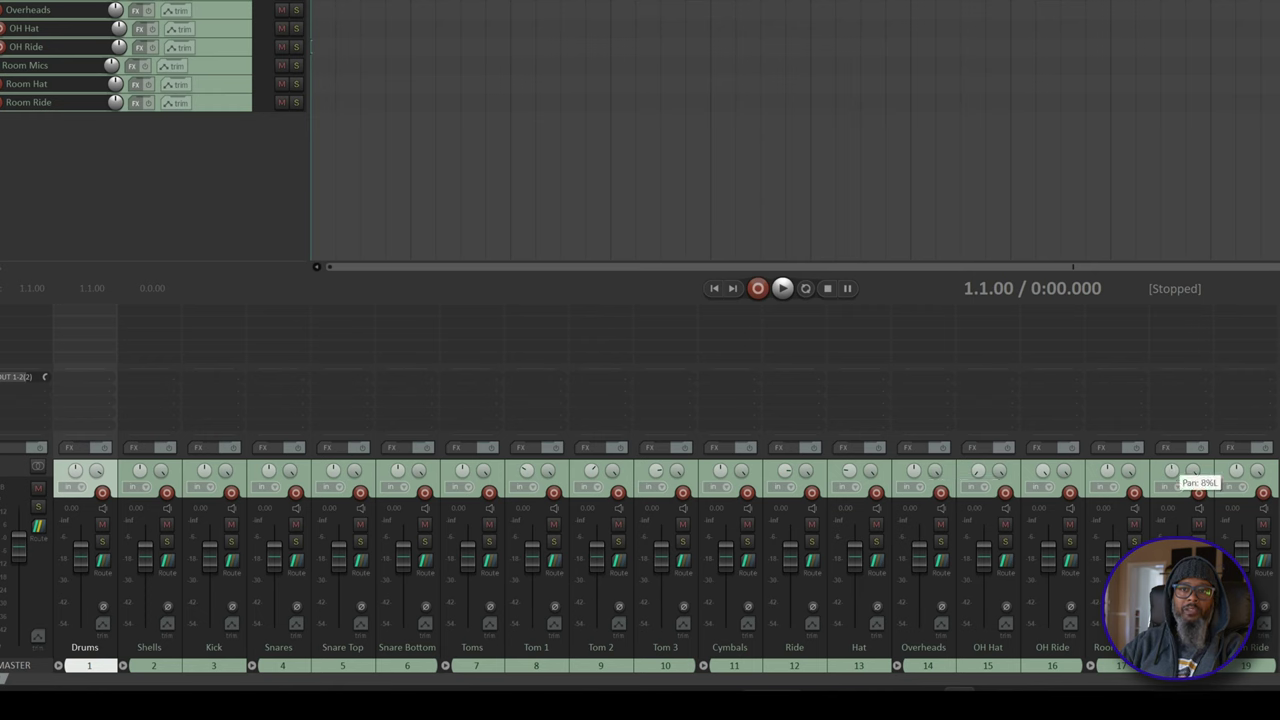
Pan Room Hat to 98% left and narrow the Overheads stereo width to 82%
drag(1171, 470, 1171, 515)
mouse_move(1130, 477)
drag(933, 480, 935, 478)
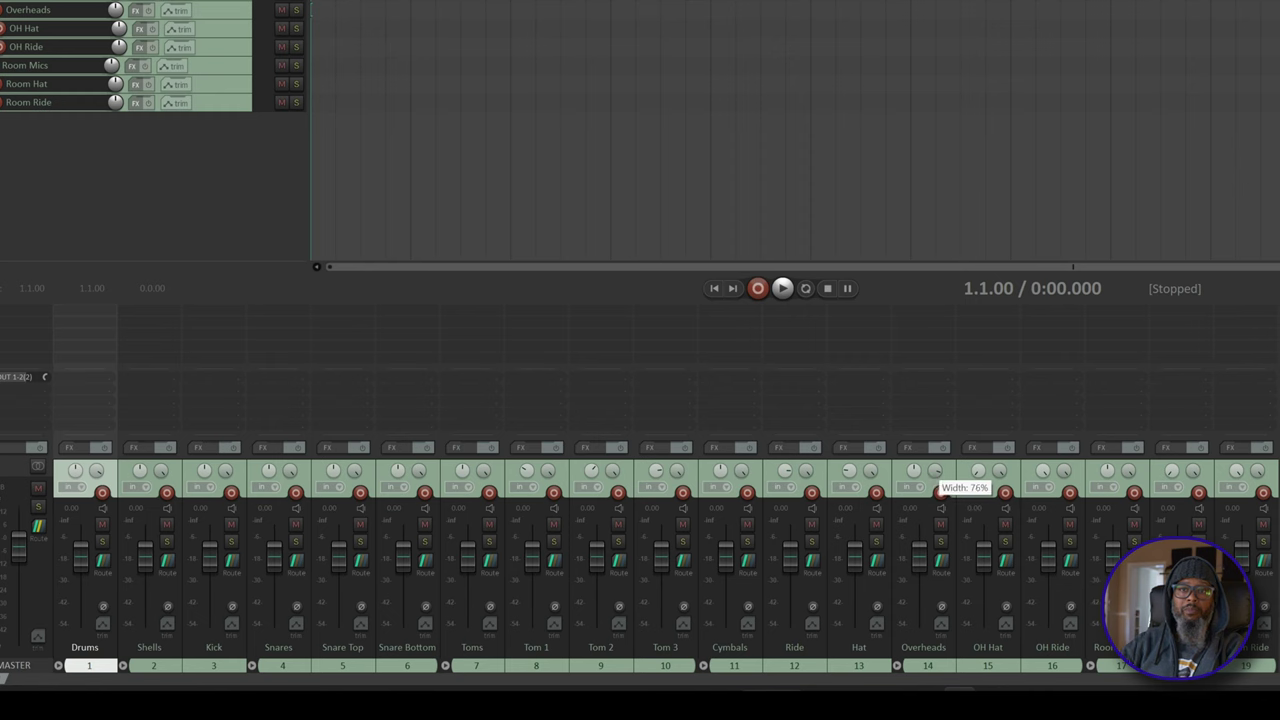
drag(940, 492, 940, 486)
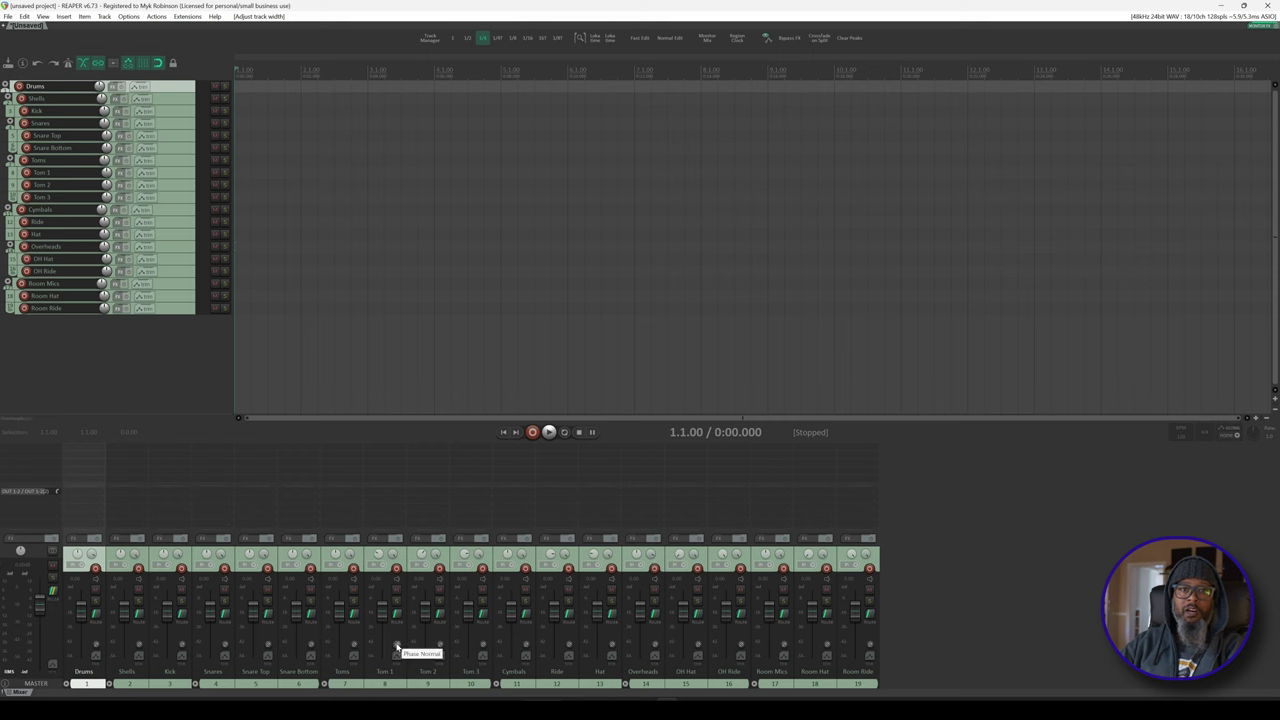
Engage the phase-invert buttons on the Tom 1 and Snare Bottom channel strips
click(397, 645)
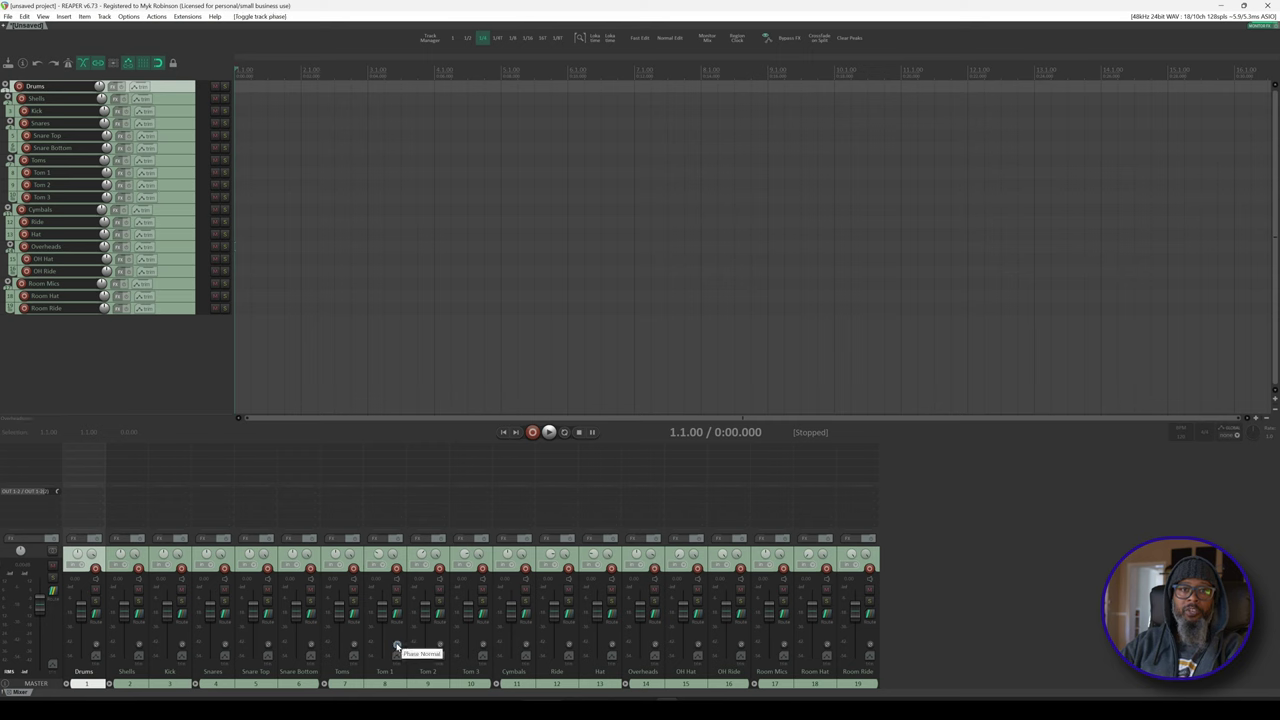
click(311, 645)
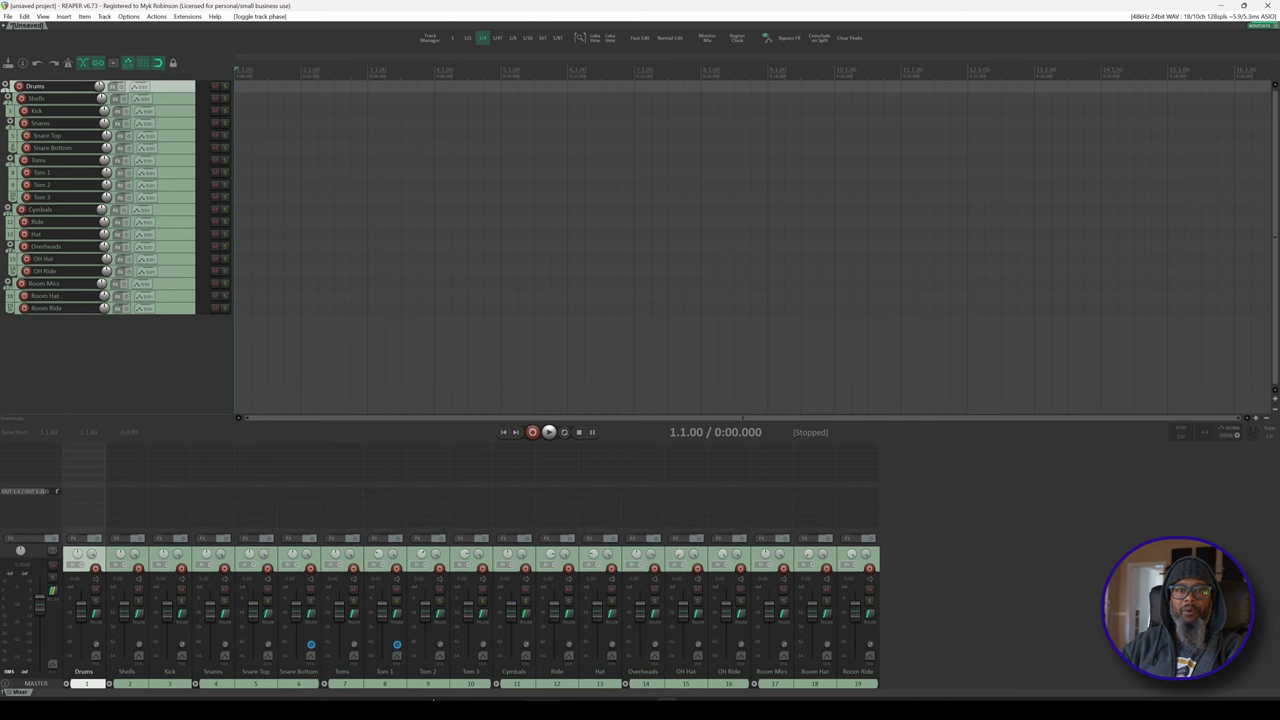
Set the Shells, Snares and Toms buses to Record: disable (input monitoring only)
right_click(139, 572)
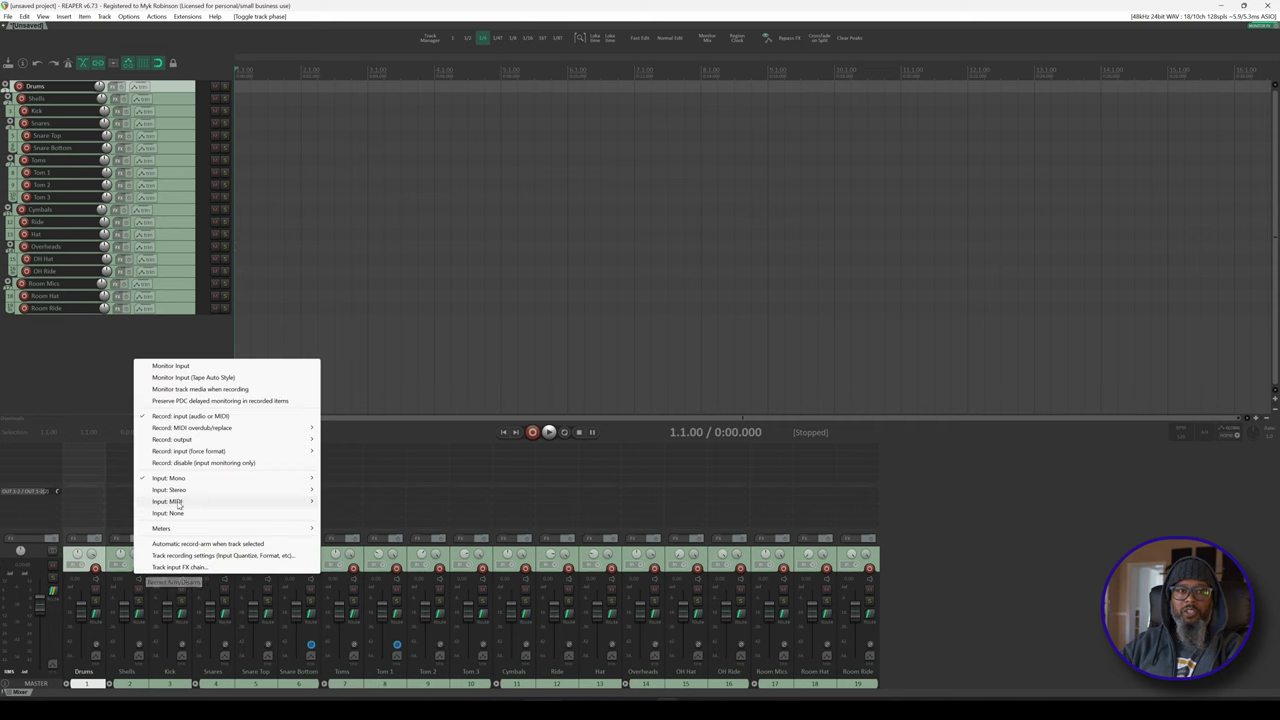
mouse_move(212, 478)
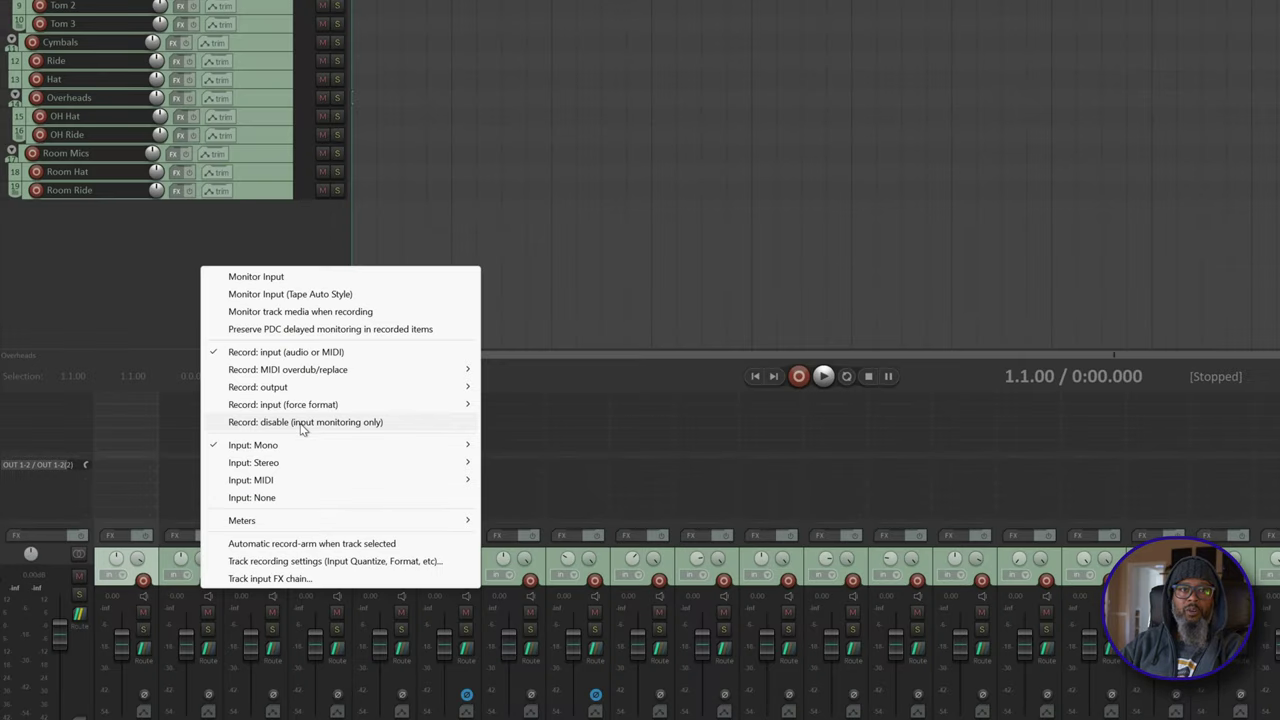
click(302, 424)
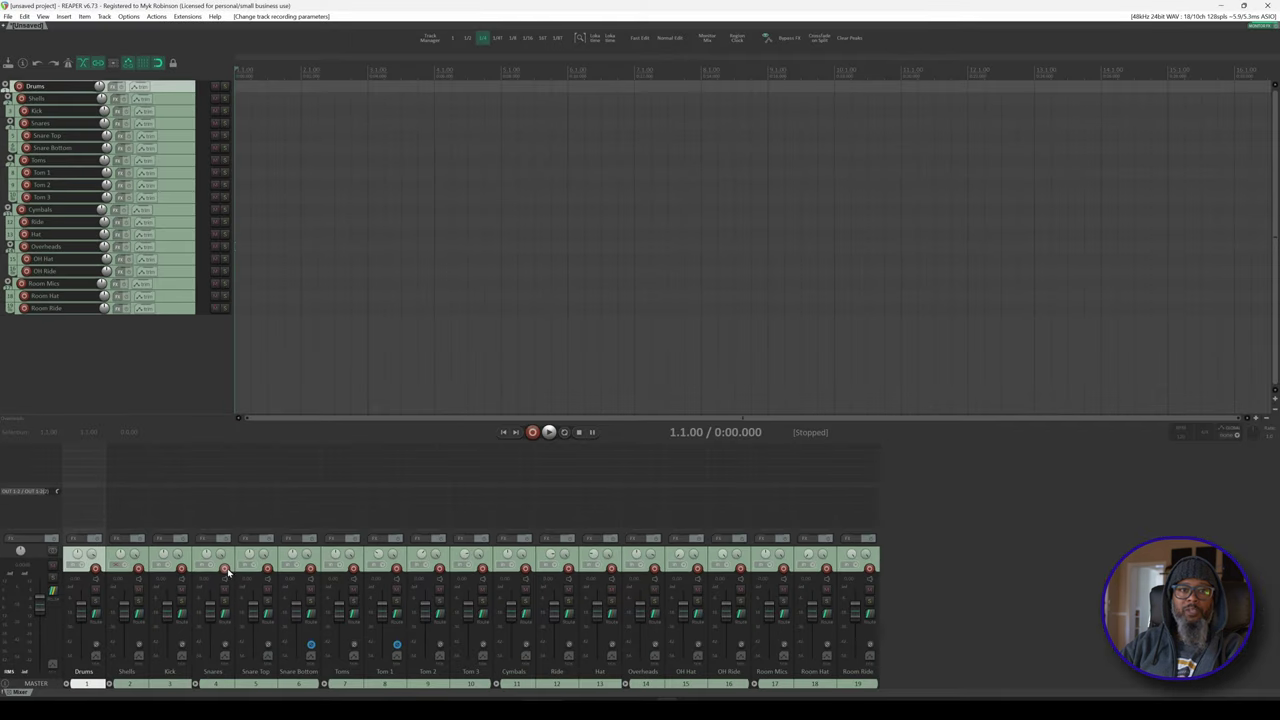
right_click(227, 572)
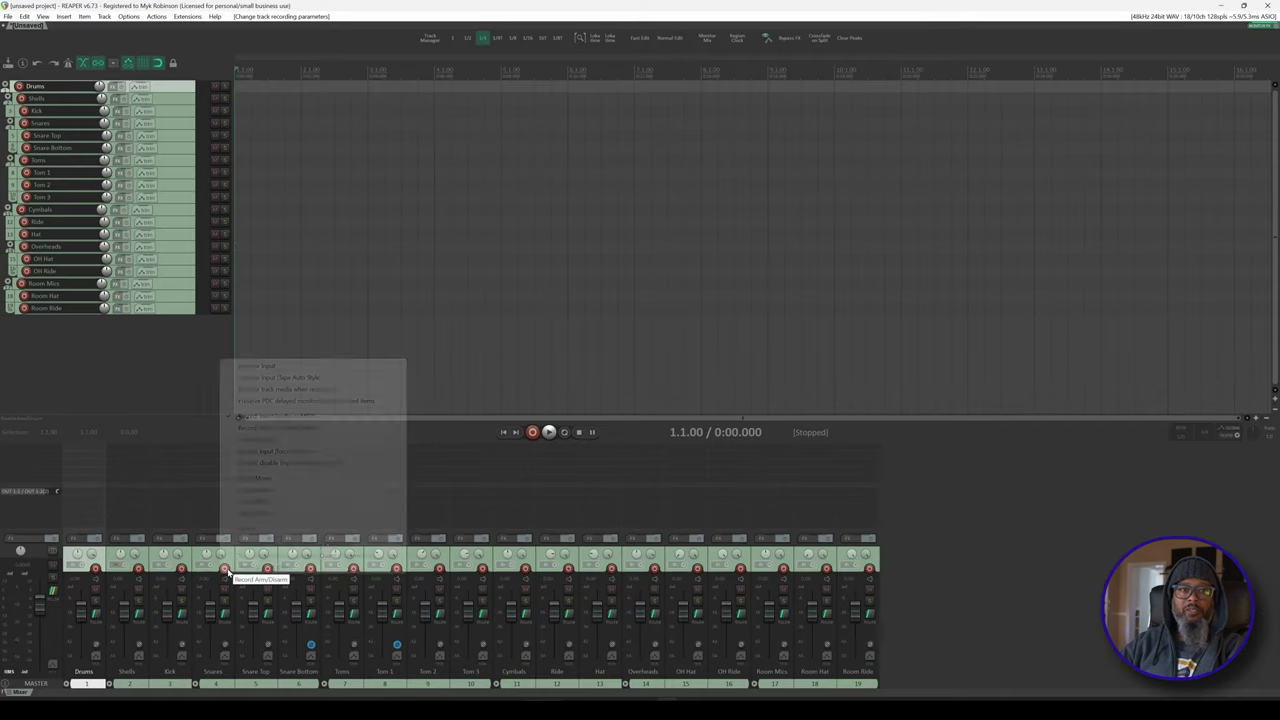
click(276, 462)
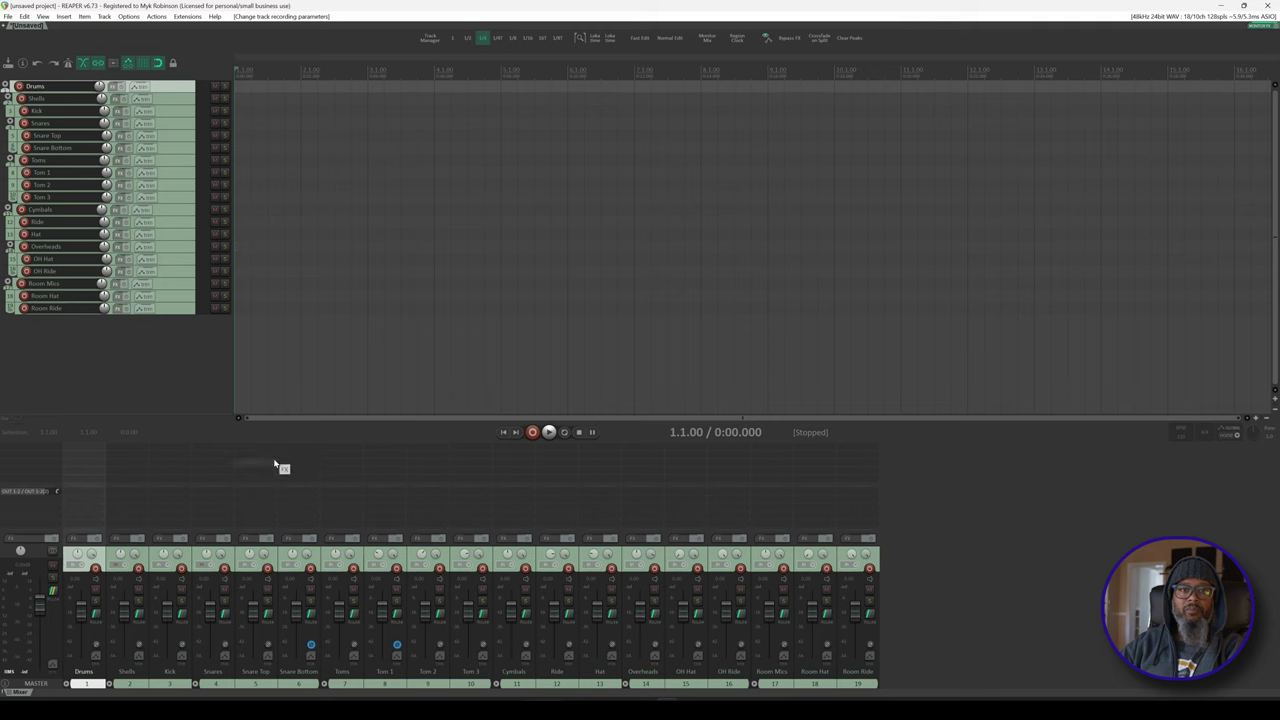
right_click(352, 572)
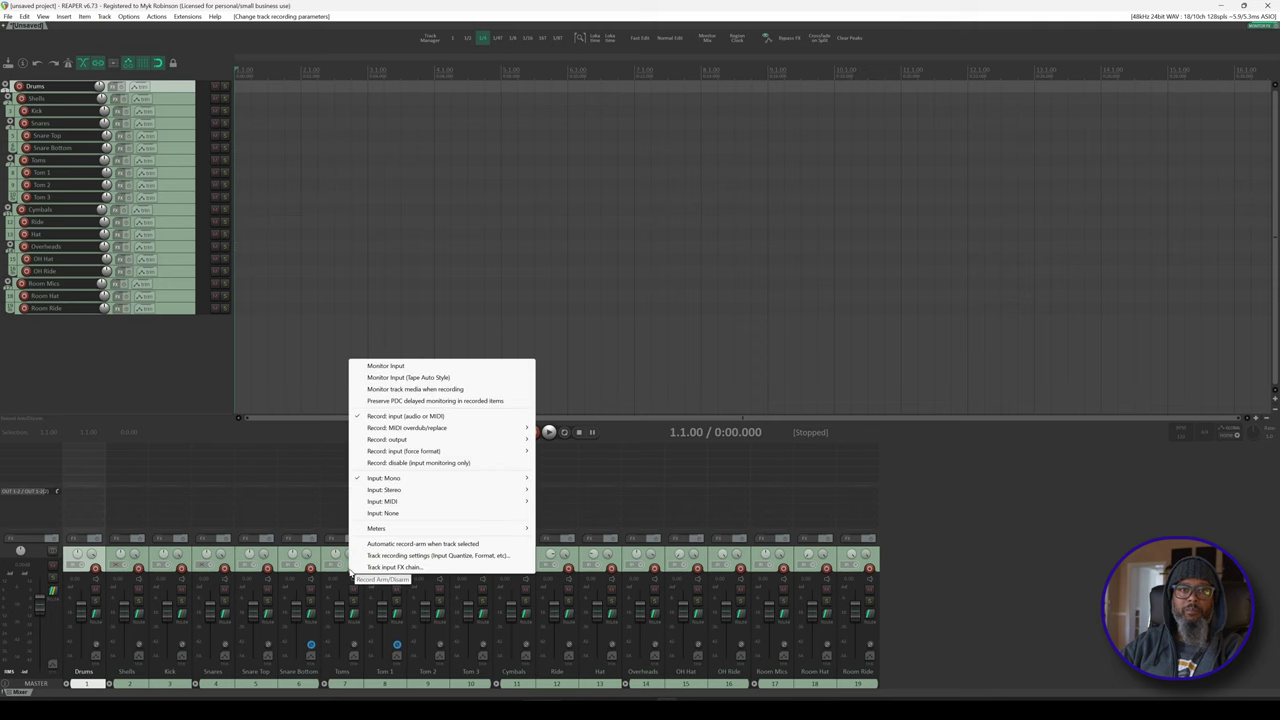
click(405, 466)
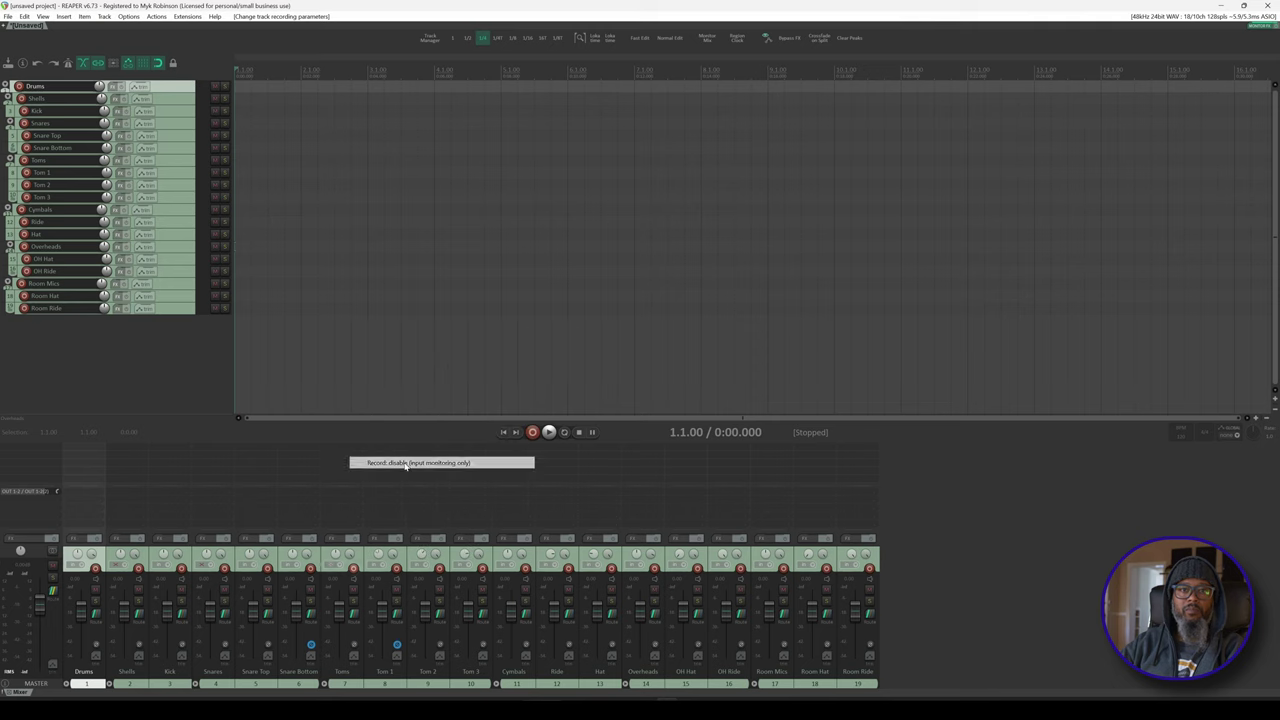
Disable recording on the Cymbals, Overheads, Room Mics and Drums folder buses, leaving Kick unchanged
right_click(525, 568)
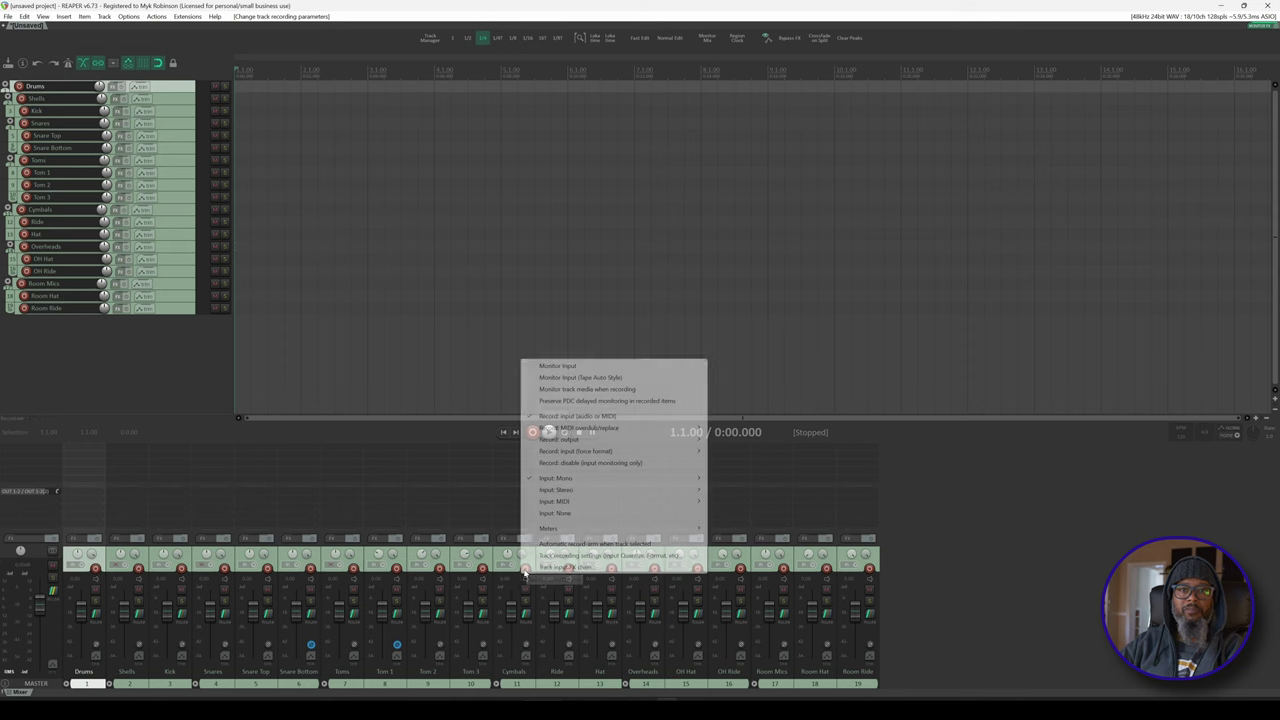
click(565, 463)
right_click(655, 572)
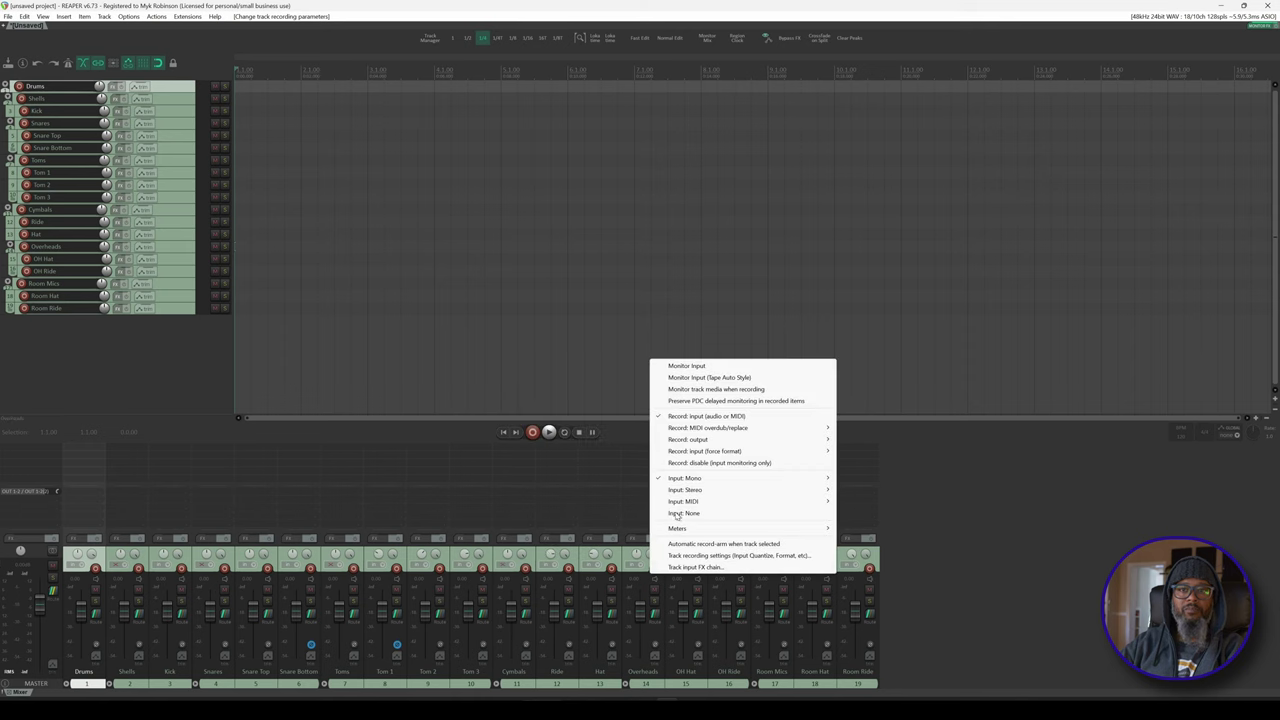
click(685, 463)
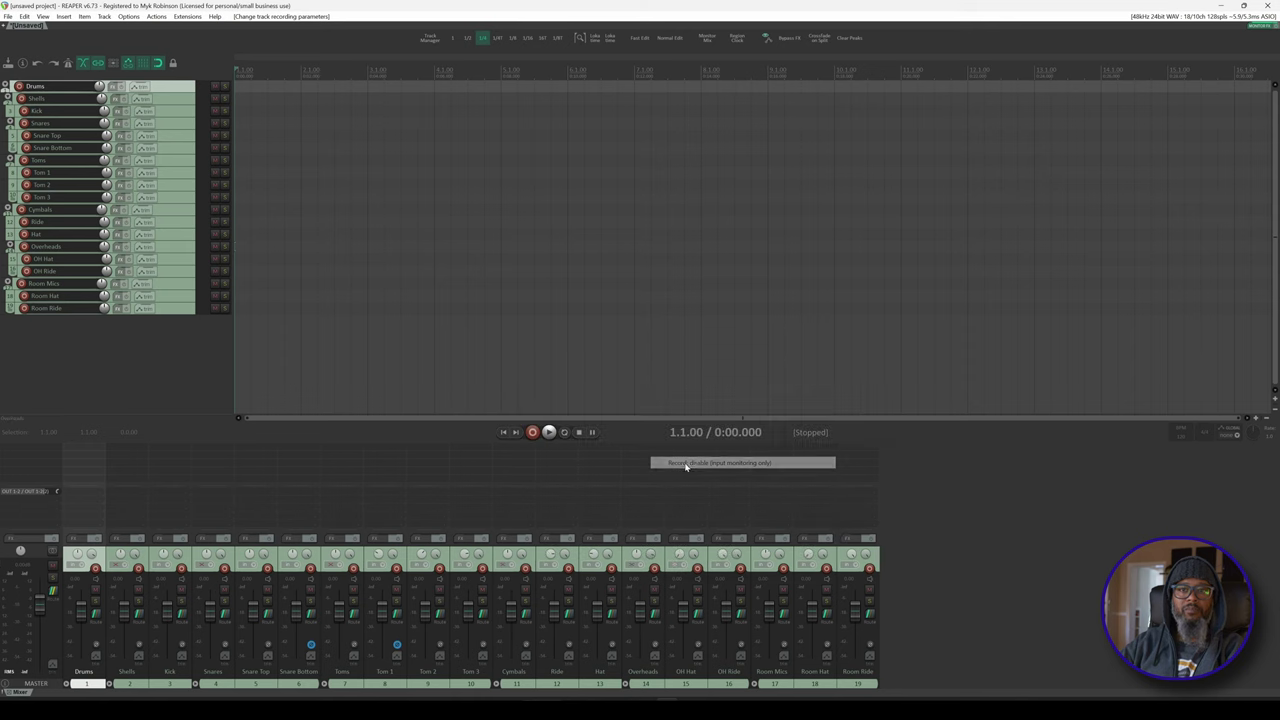
right_click(783, 568)
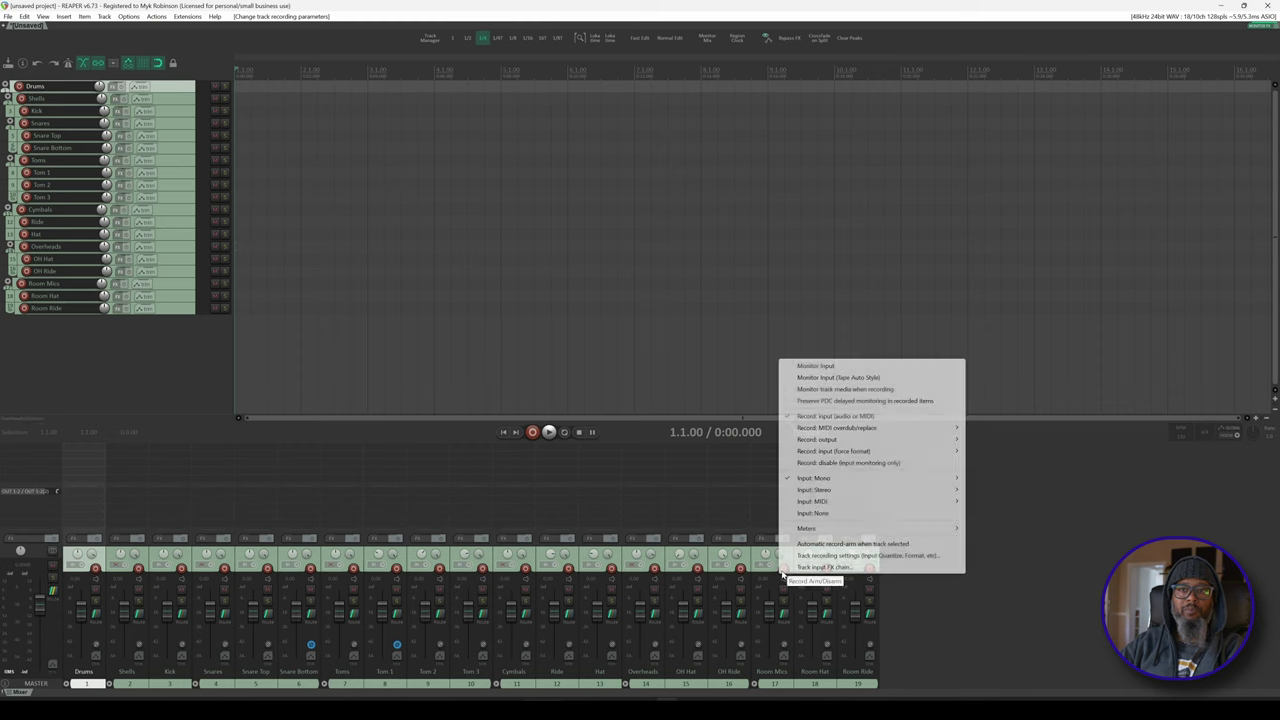
click(820, 463)
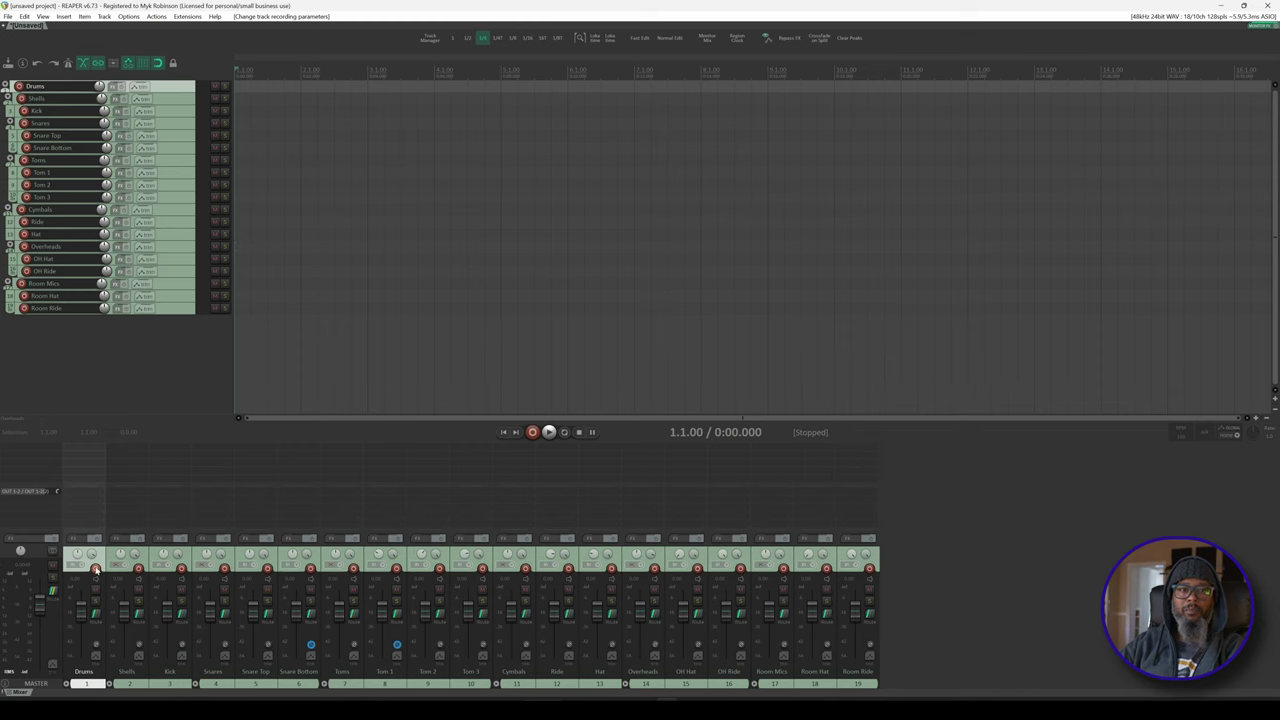
right_click(95, 568)
click(147, 464)
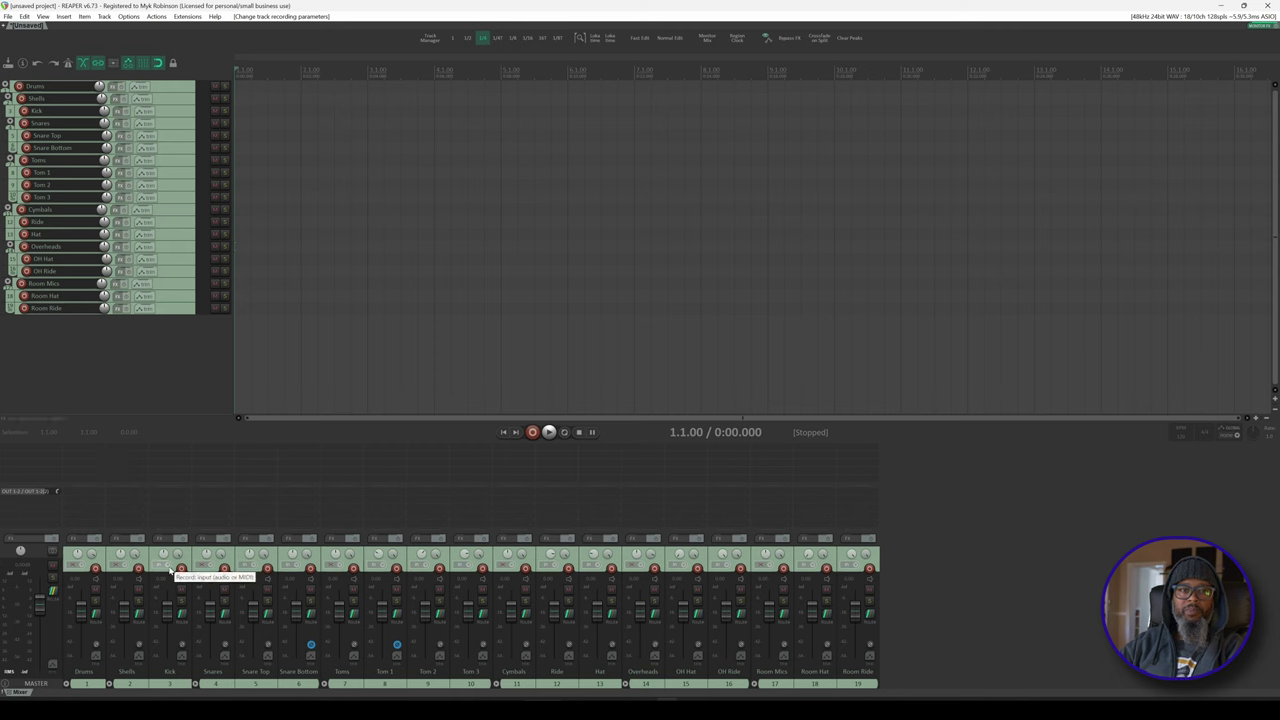
right_click(171, 570)
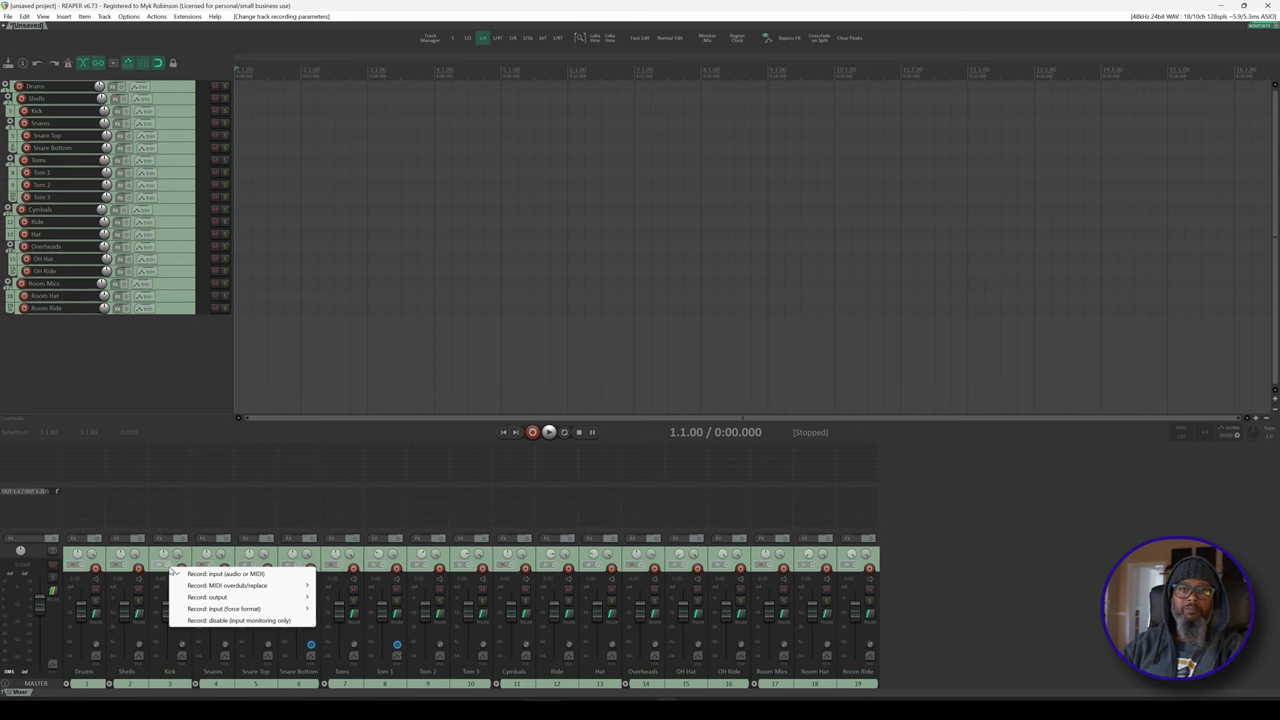
click(1025, 557)
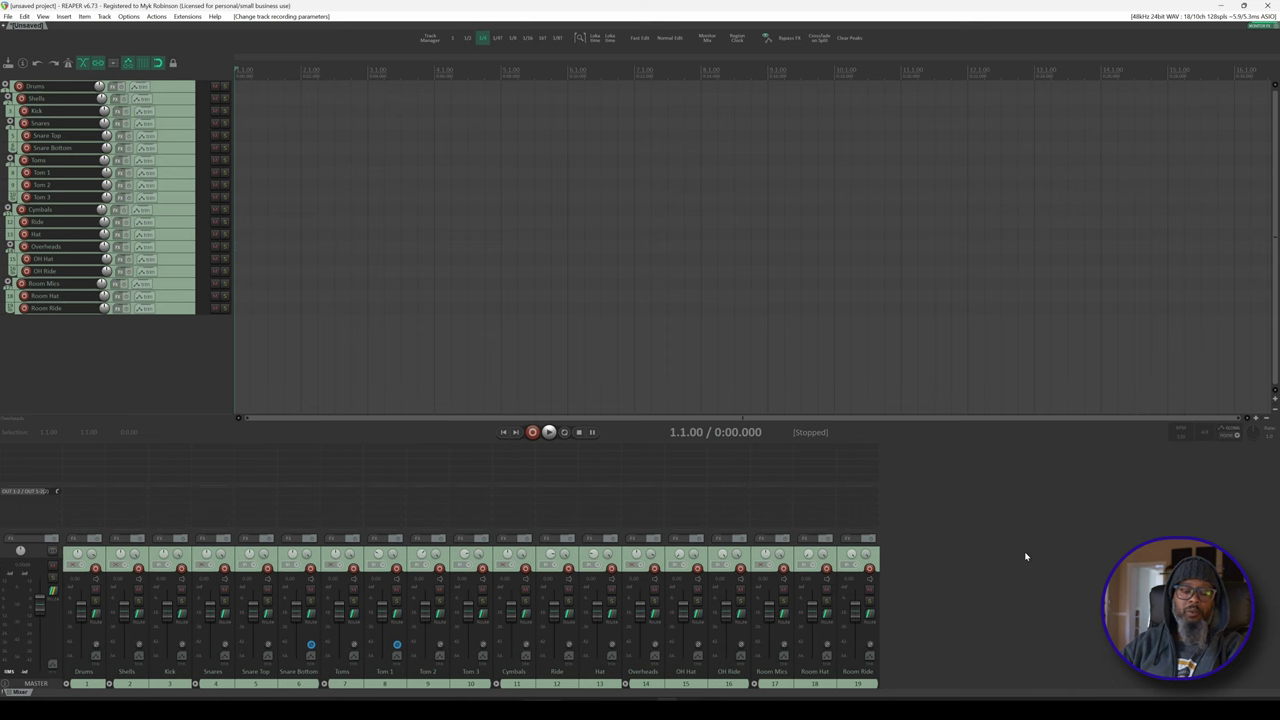
Select the Drums through Room Ride tracks and bring up their Track grouping submenu
key(ctrl+a)
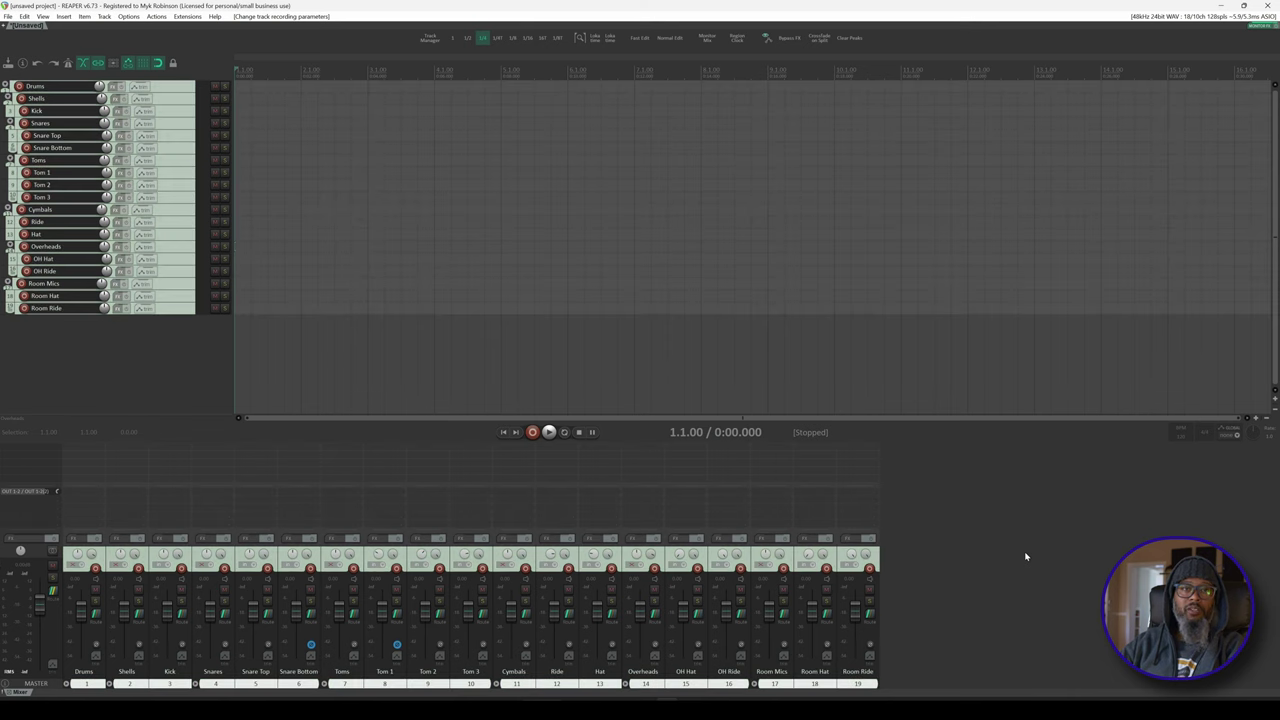
click(1025, 557)
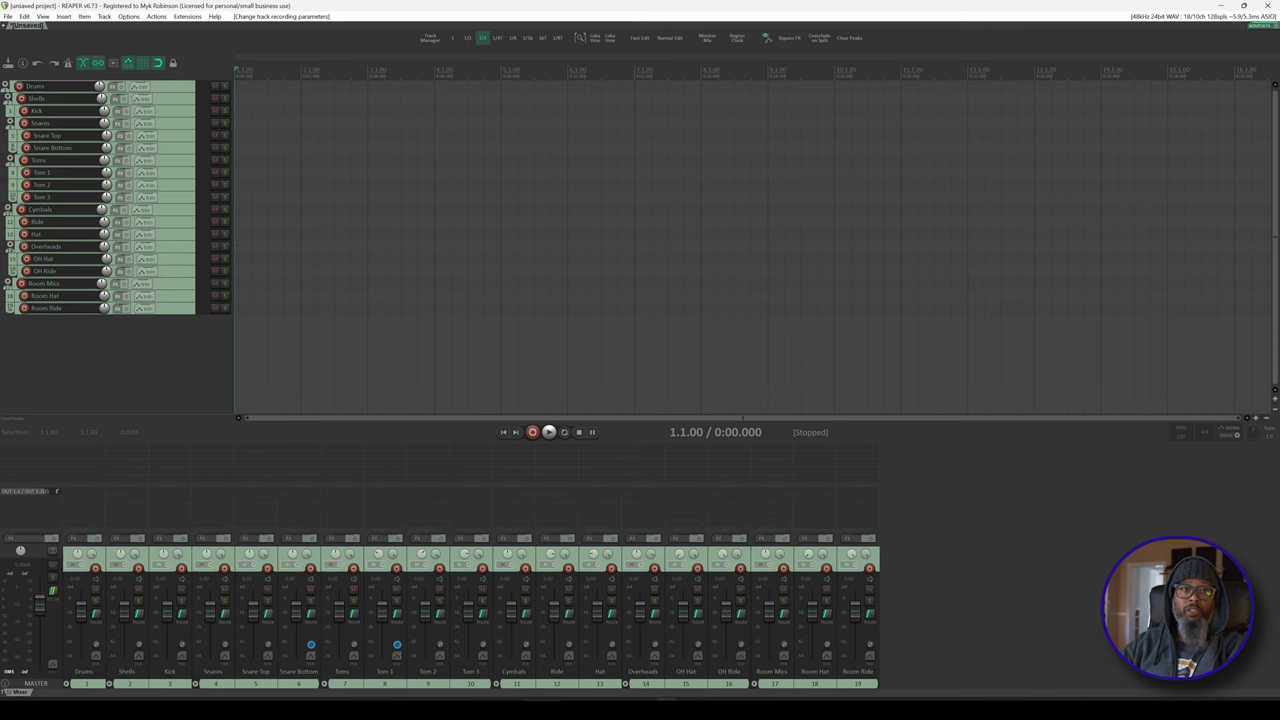
click(86, 684)
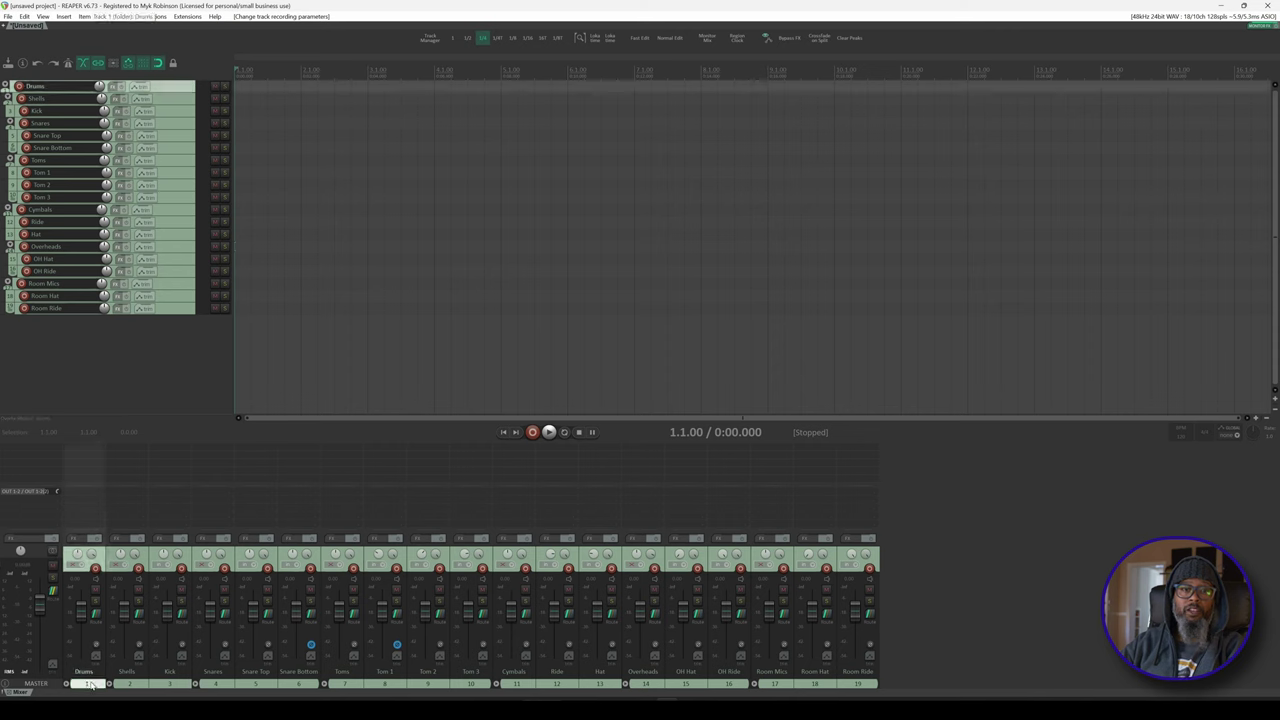
shift+click(870, 684)
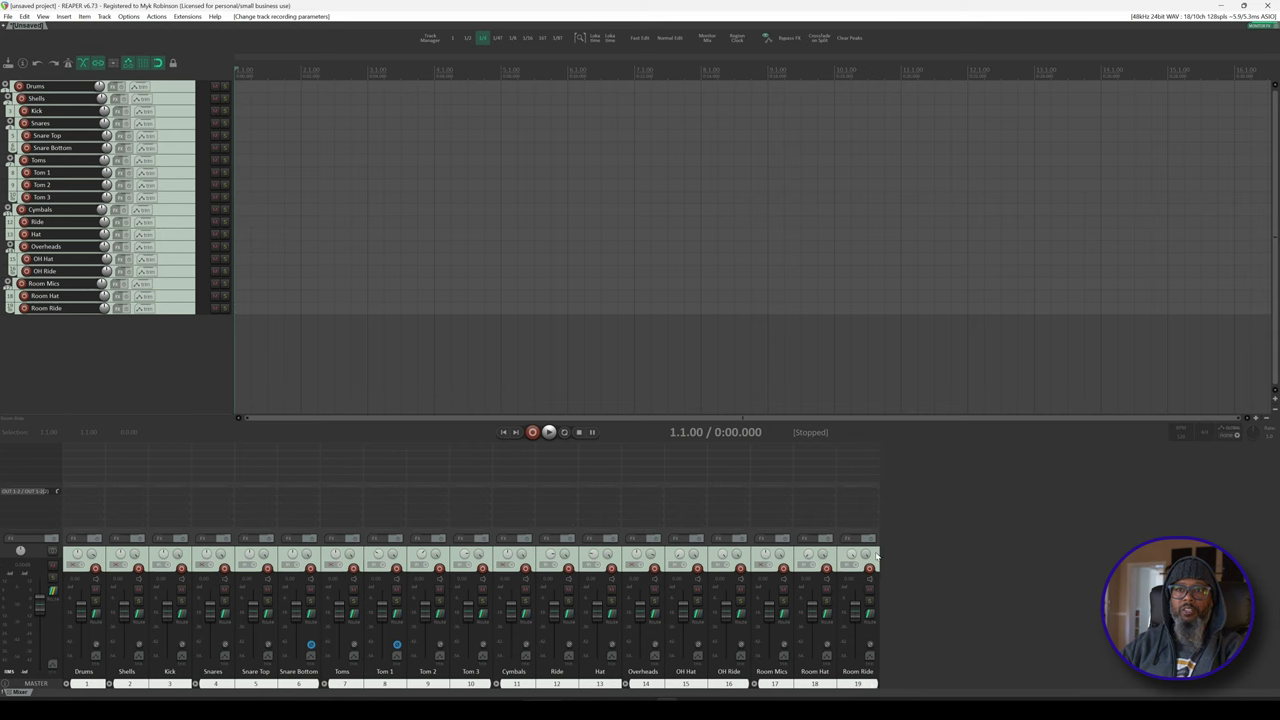
right_click(876, 556)
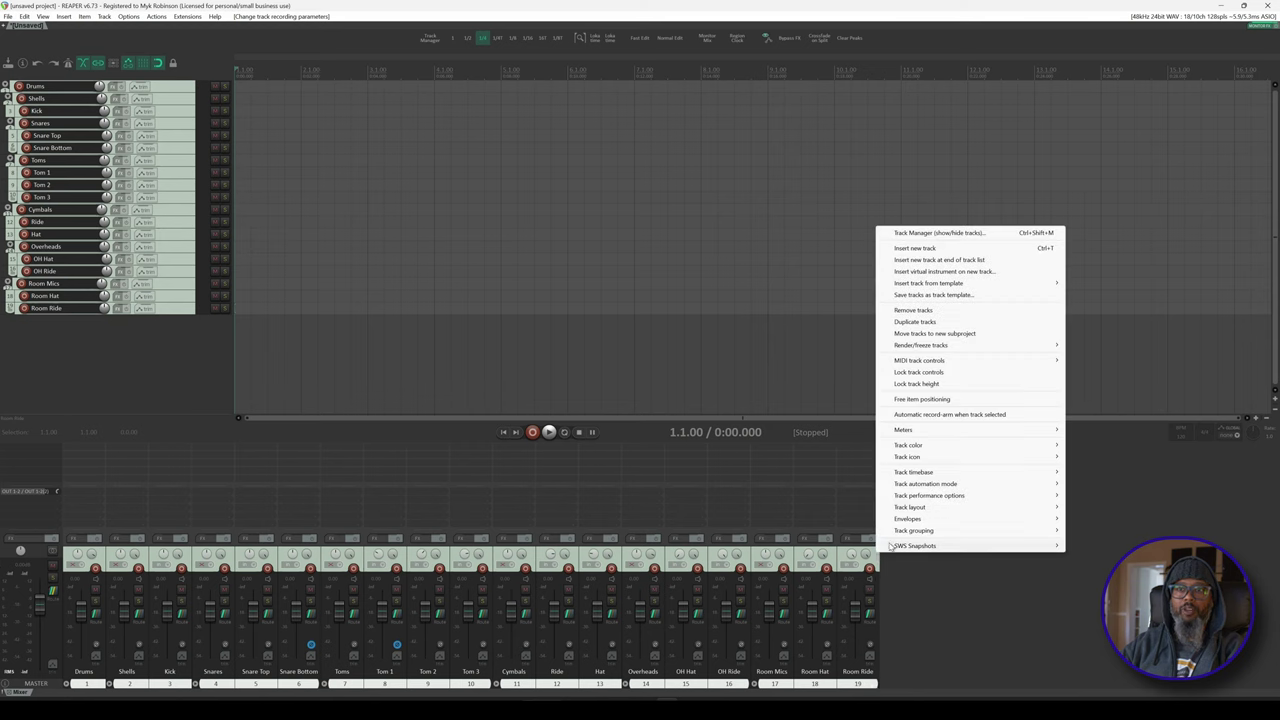
mouse_move(903, 532)
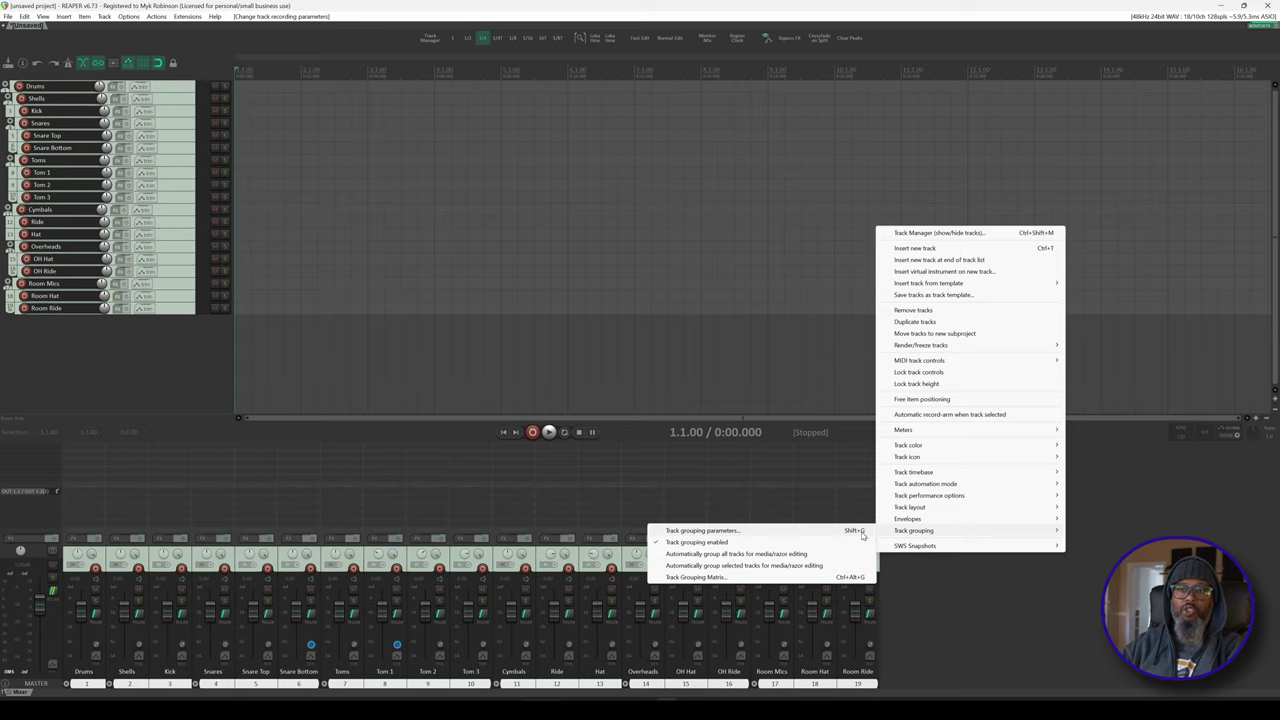
Name the track group 'Drums' and enable Record Arm Lead and Record Arm Follow
click(862, 535)
click(693, 259)
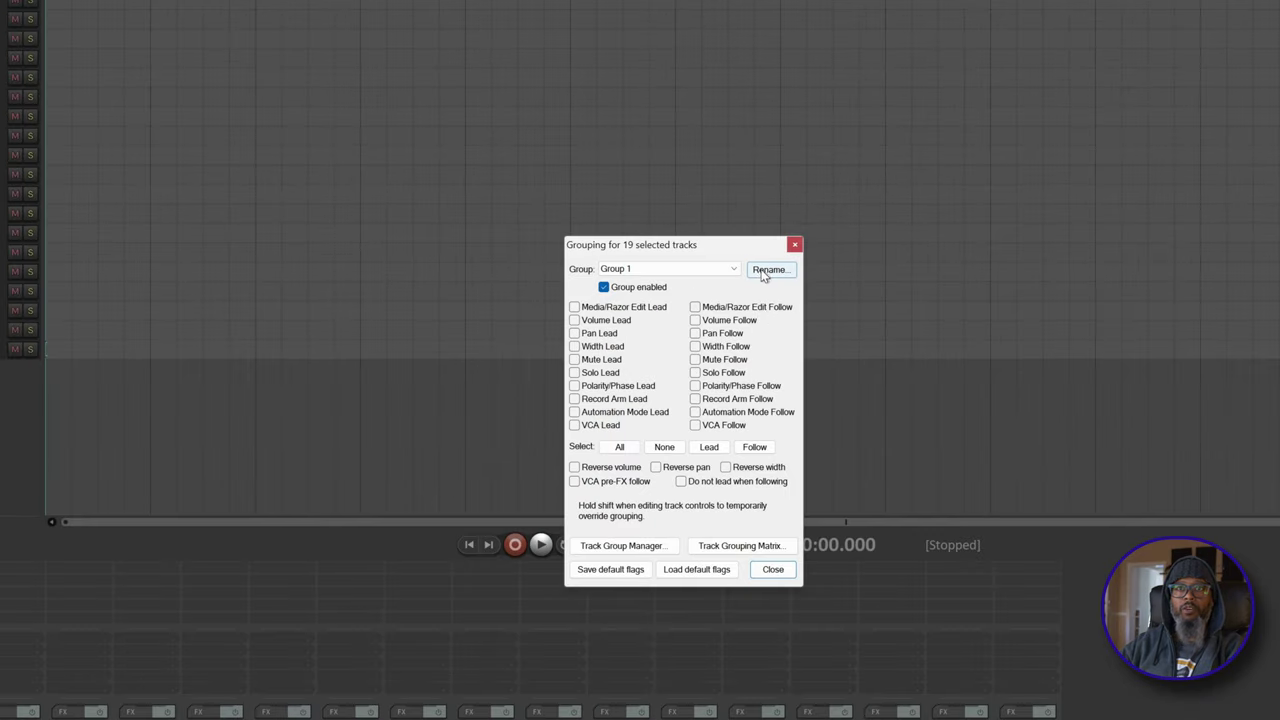
text(Drums)
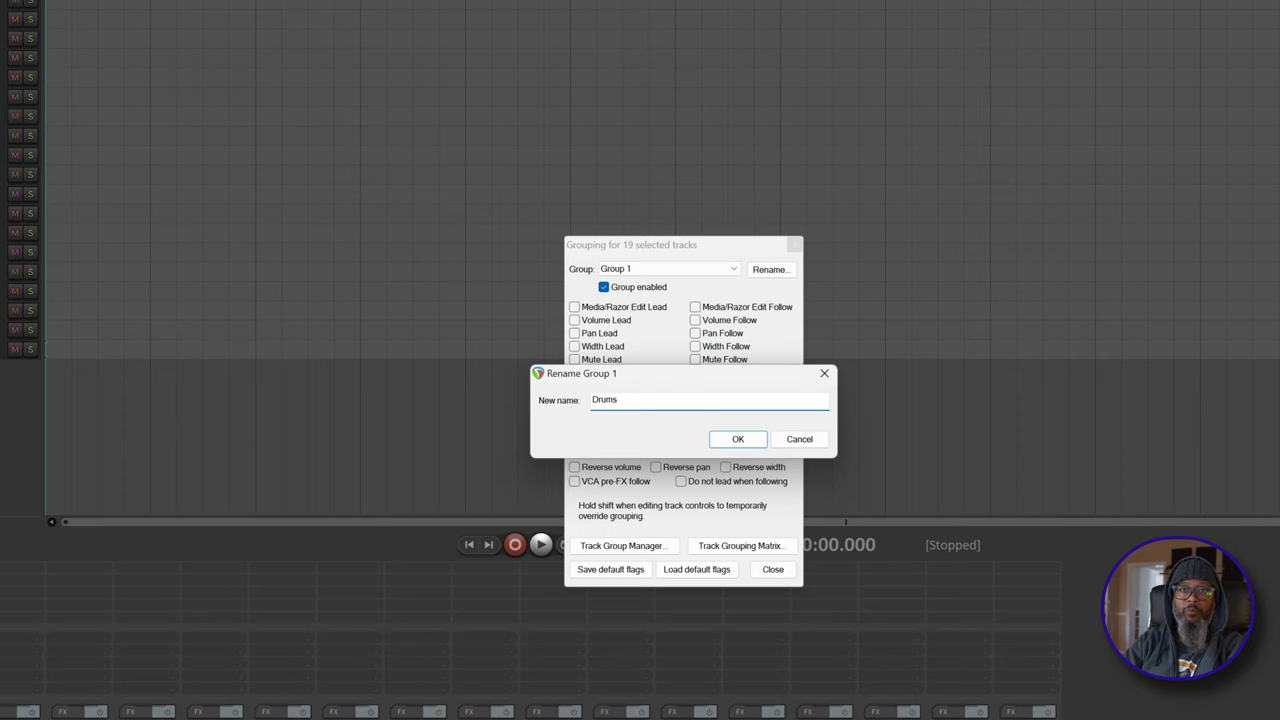
key(Return)
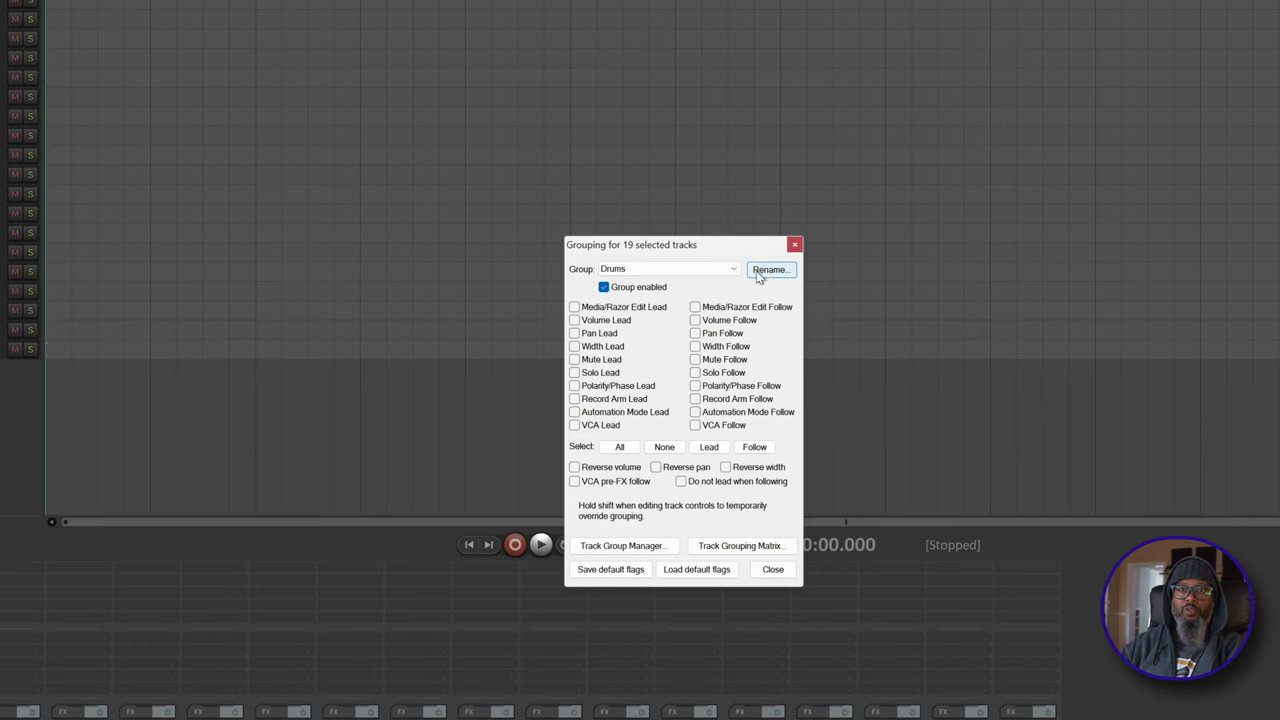
click(574, 399)
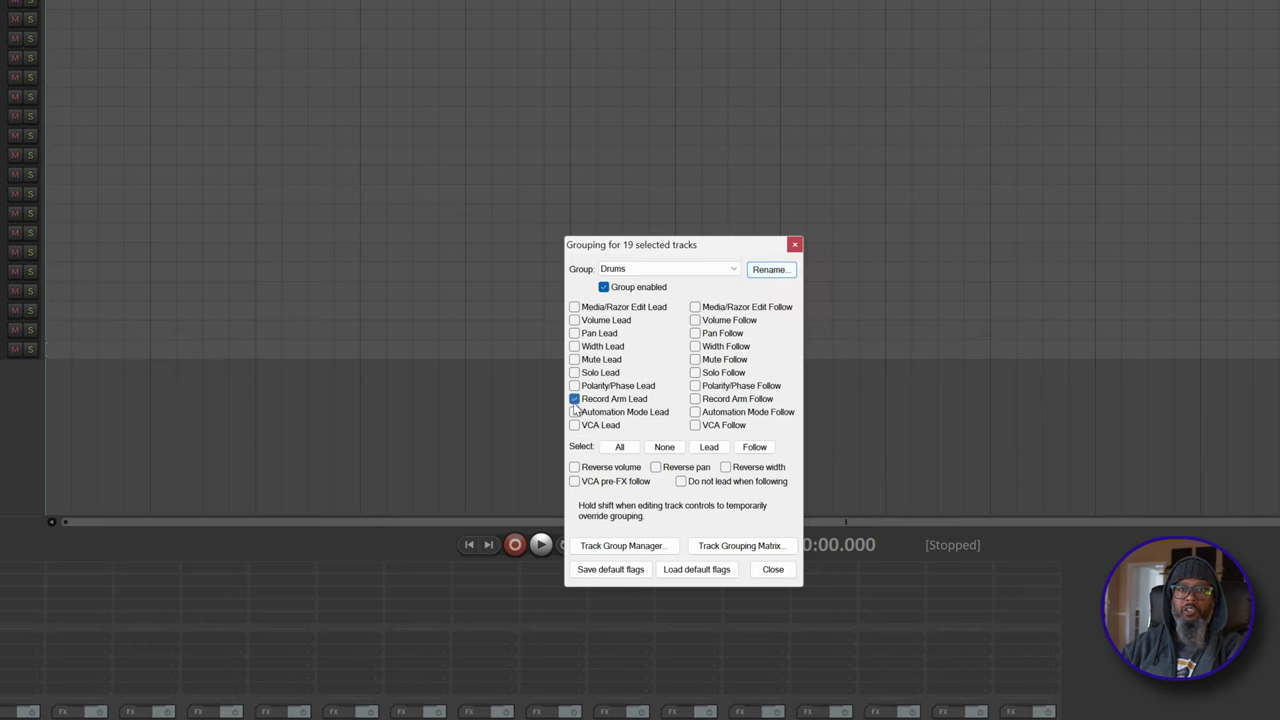
click(695, 399)
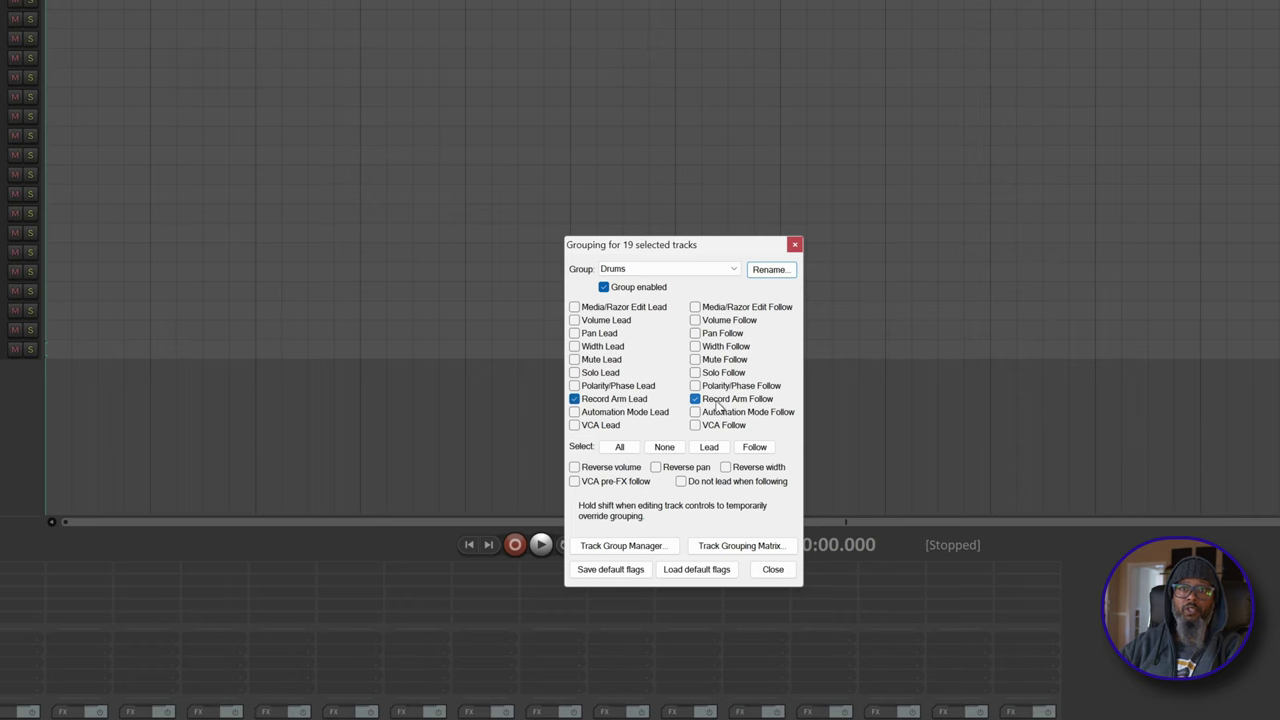
click(785, 572)
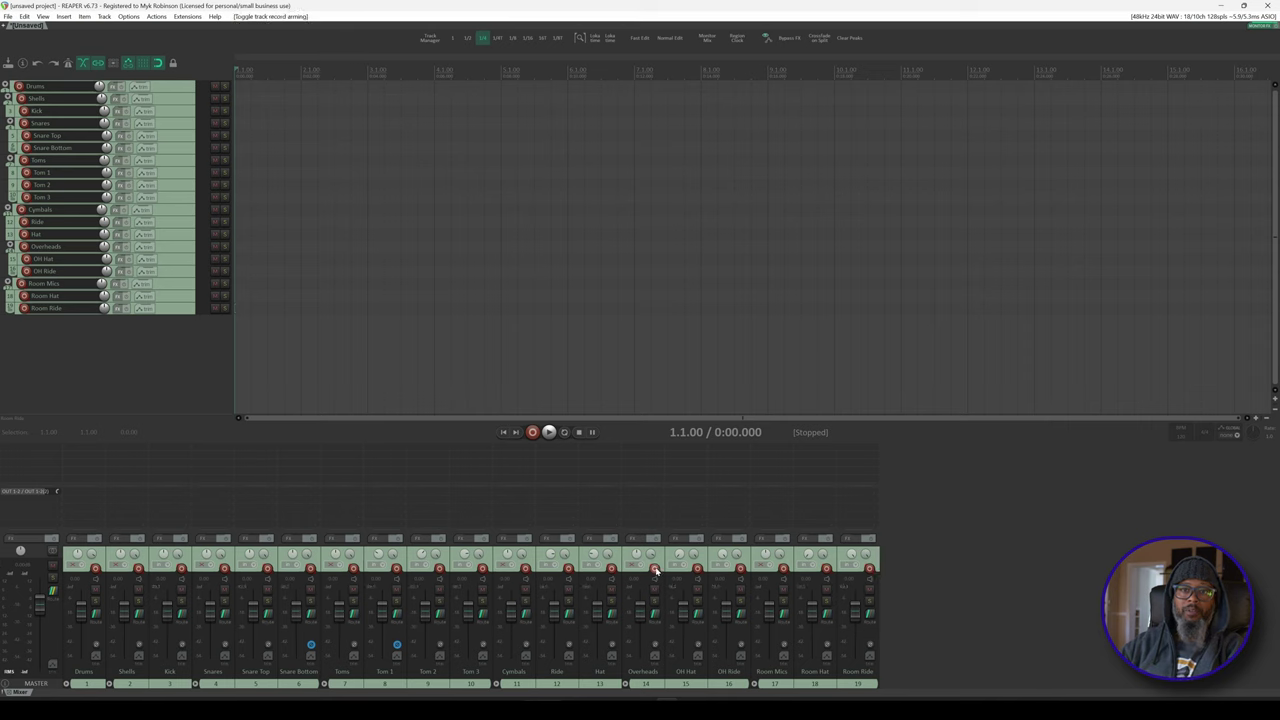
Arm and disarm one drum track to confirm all arm together, then reopen grouping for all 19
click(657, 570)
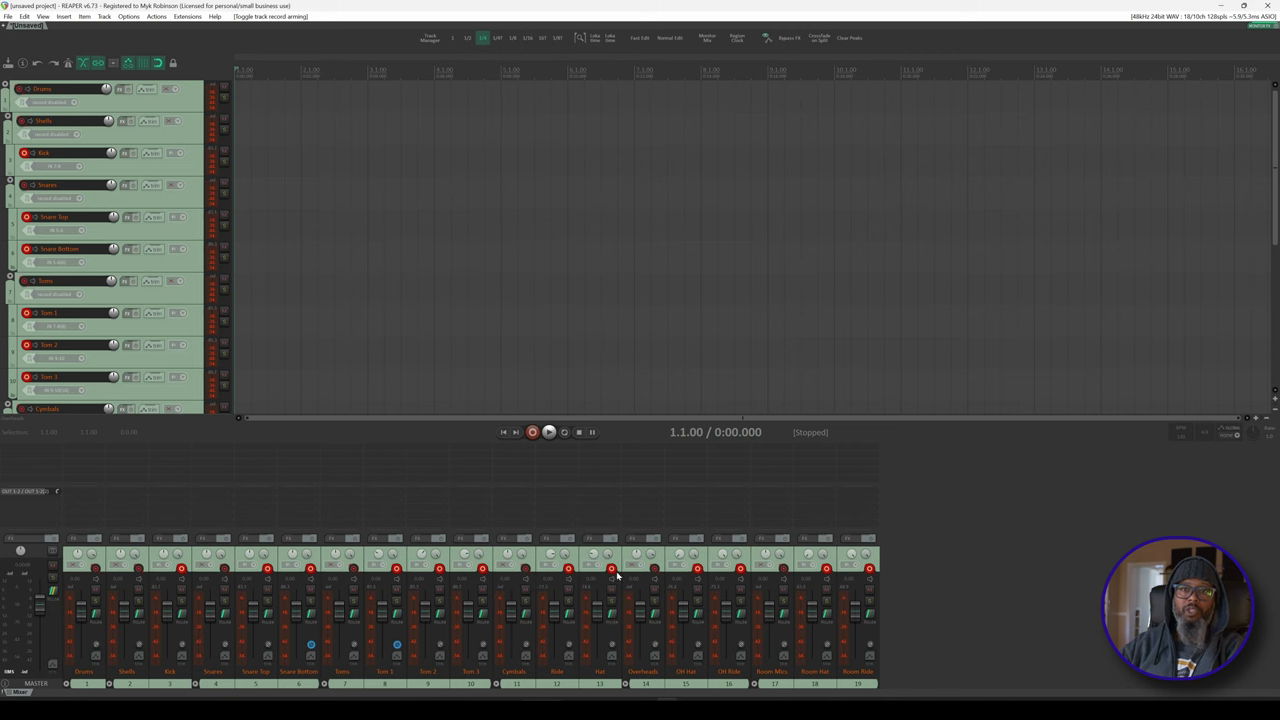
click(654, 570)
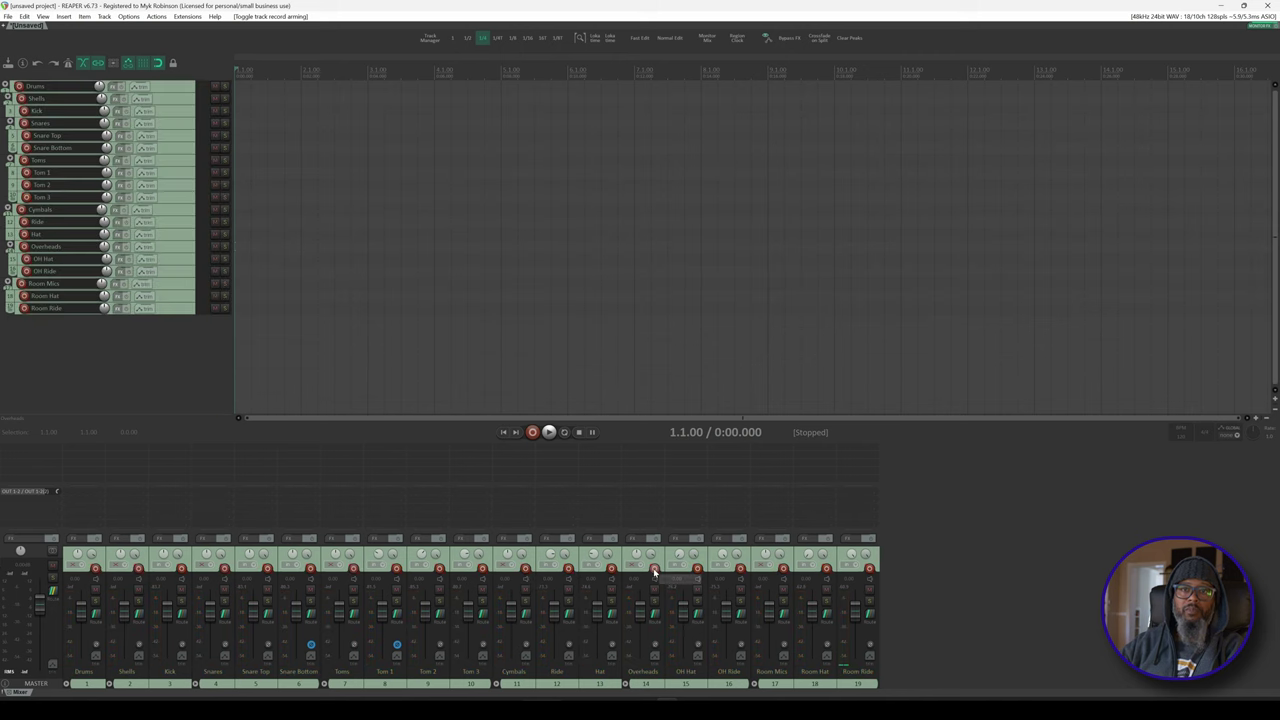
shift+click(866, 682)
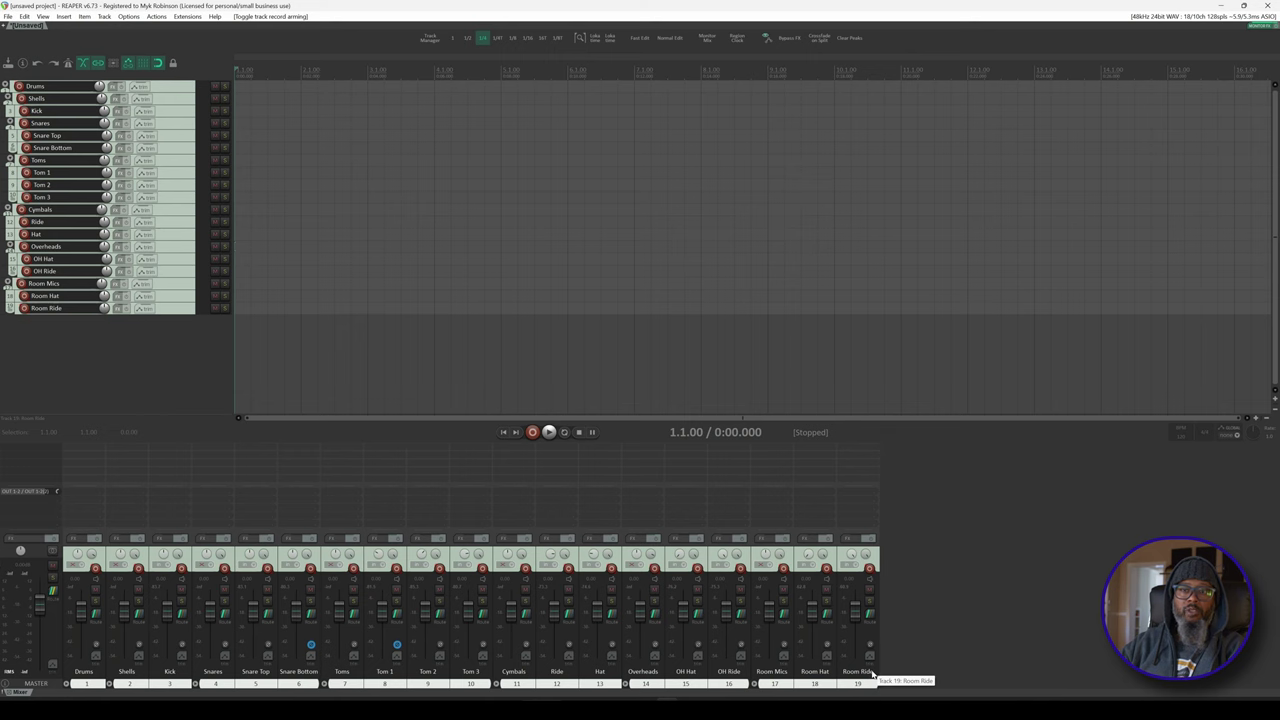
key(ctrl+g)
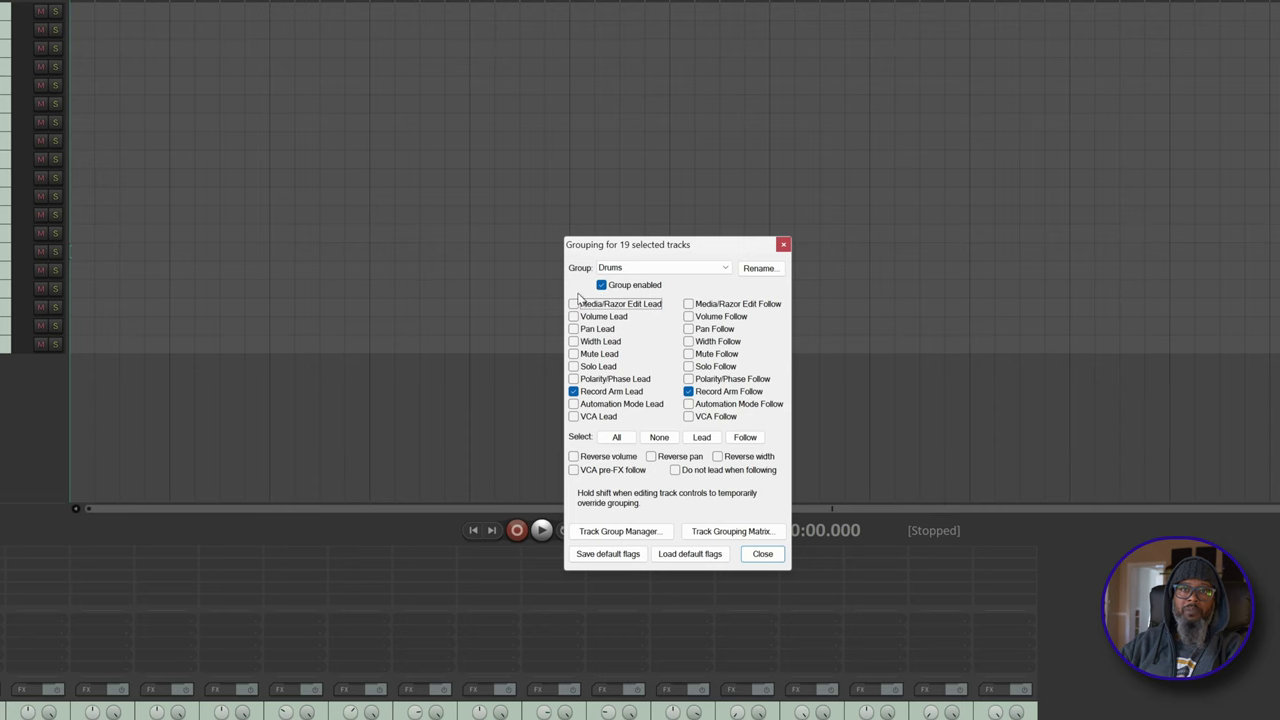
Tick Media/Razor Edit Lead and Media/Razor Edit Follow for the Drums group
click(574, 305)
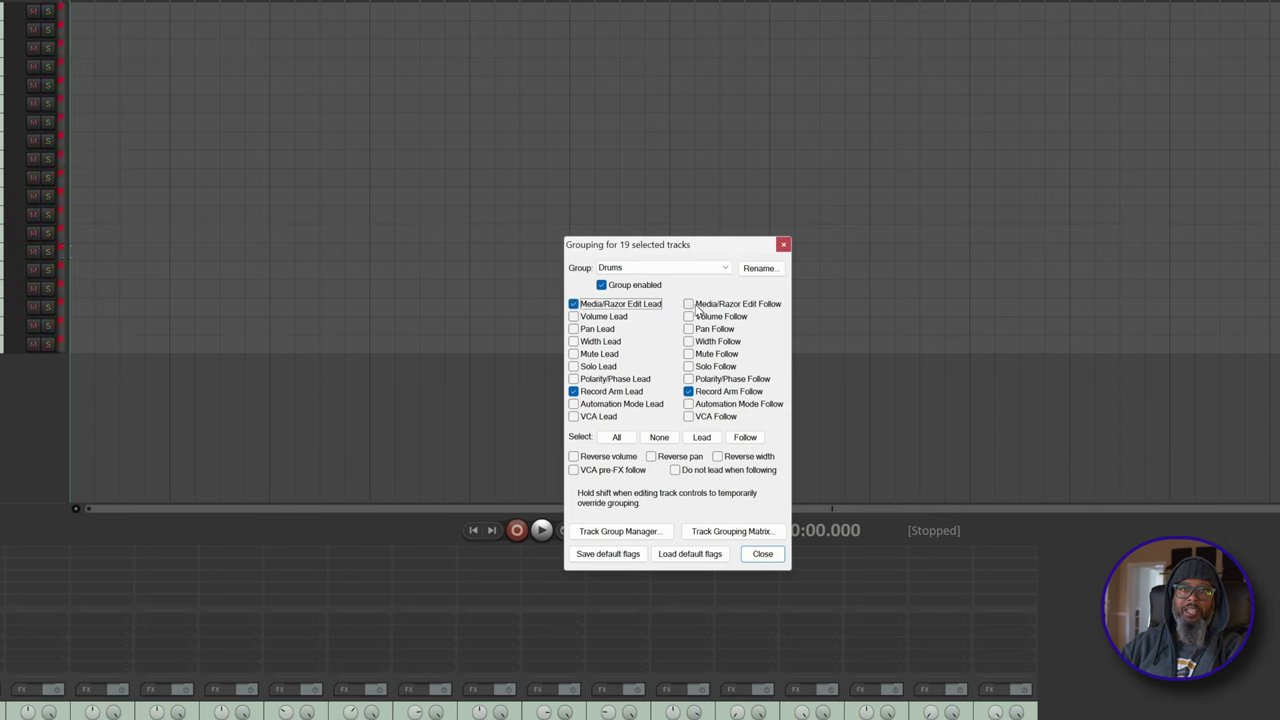
click(694, 310)
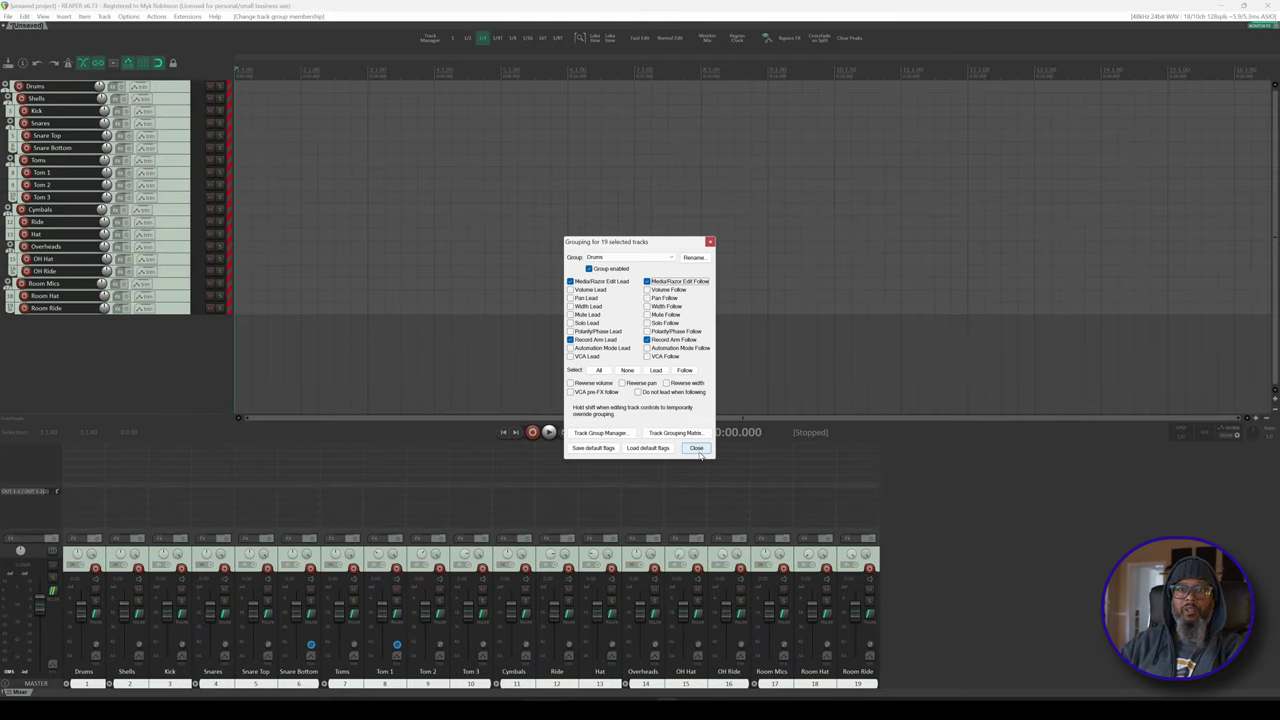
Save the selected tracks as a track template, replacing the existing Drum Tracking template file
click(697, 448)
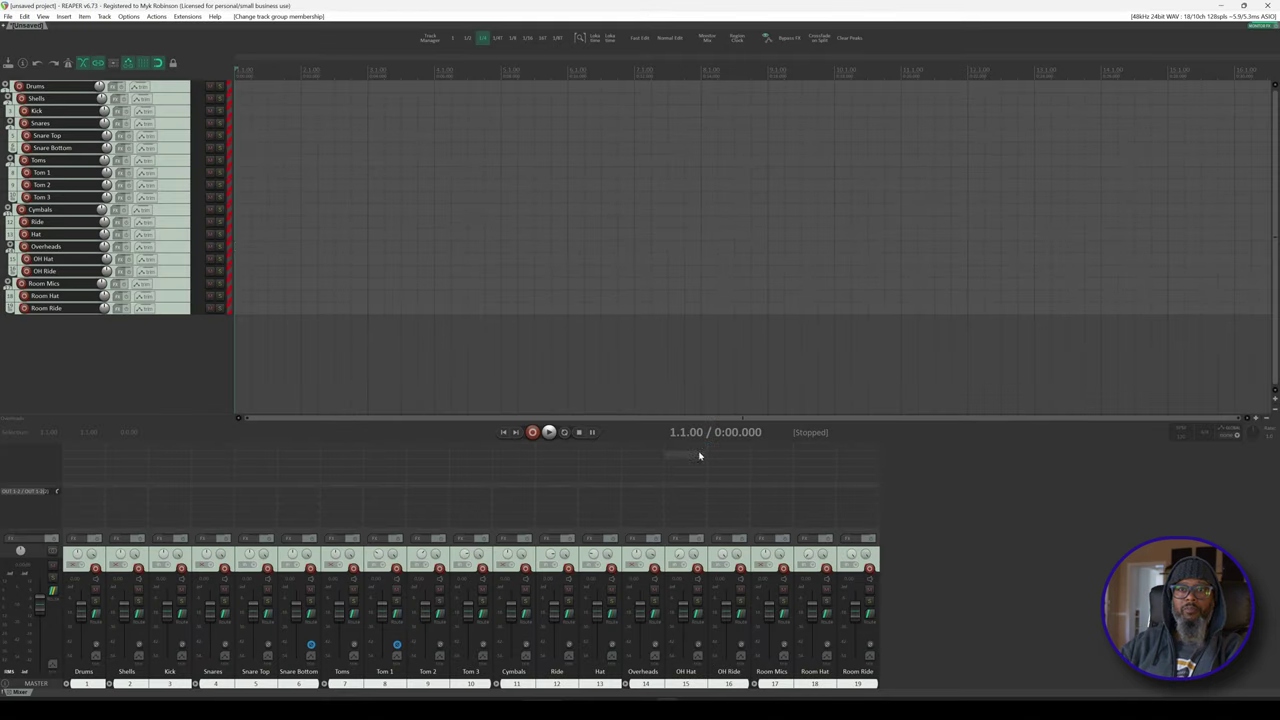
click(171, 374)
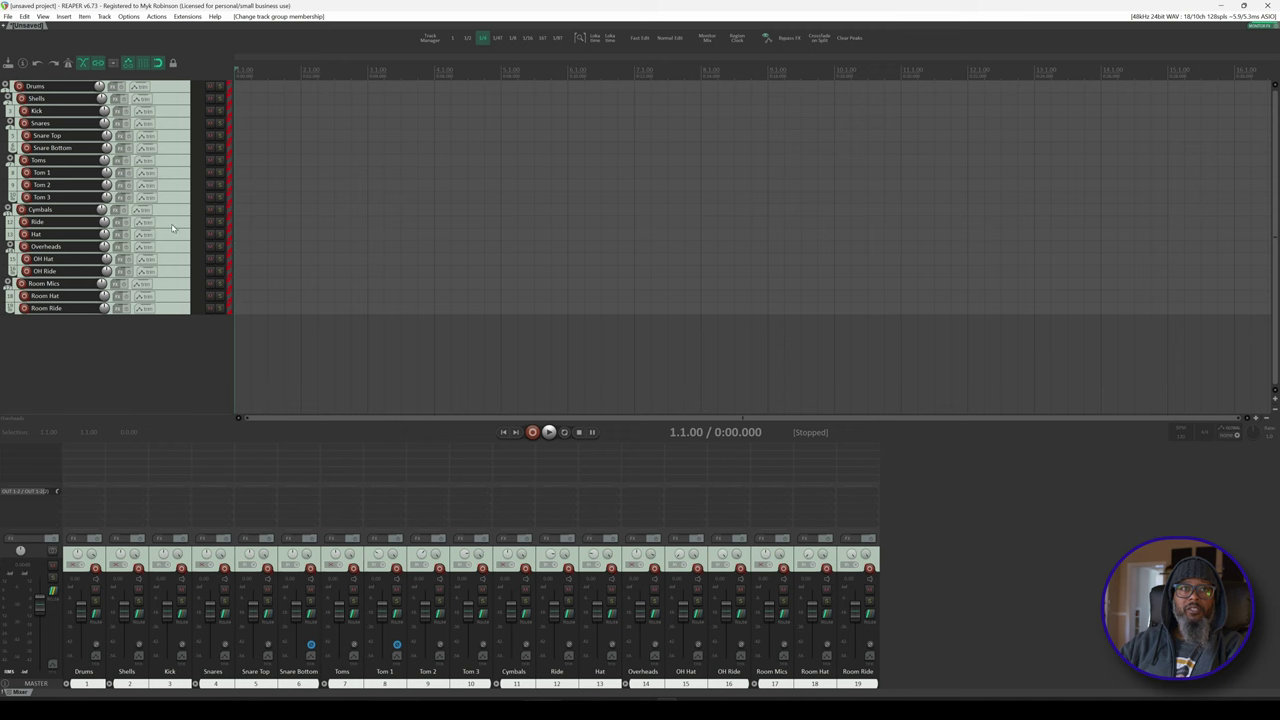
right_click(172, 177)
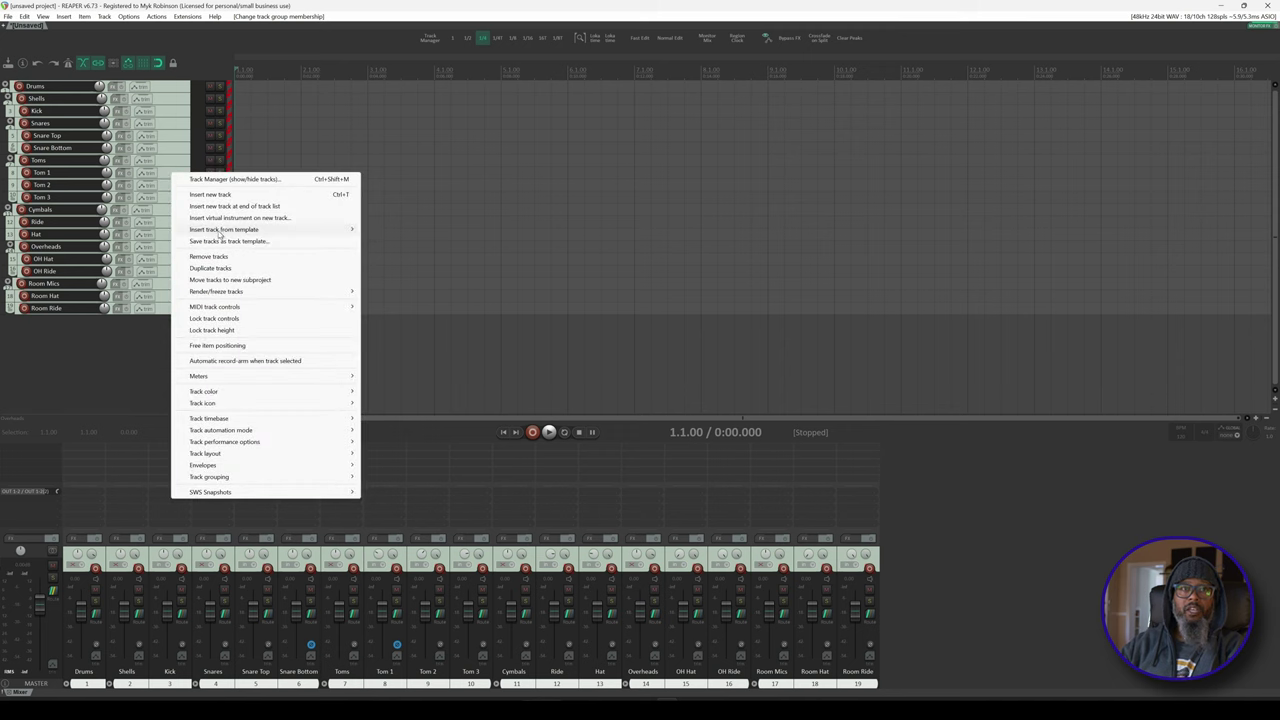
click(226, 242)
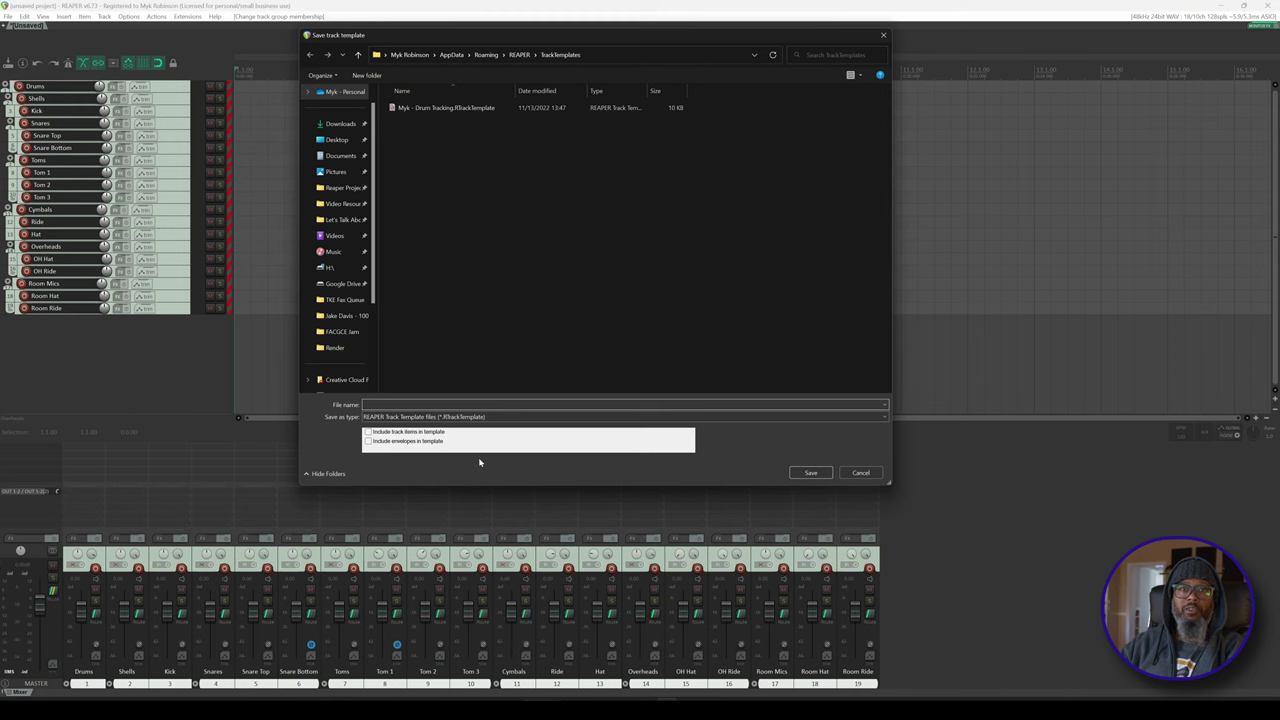
click(451, 108)
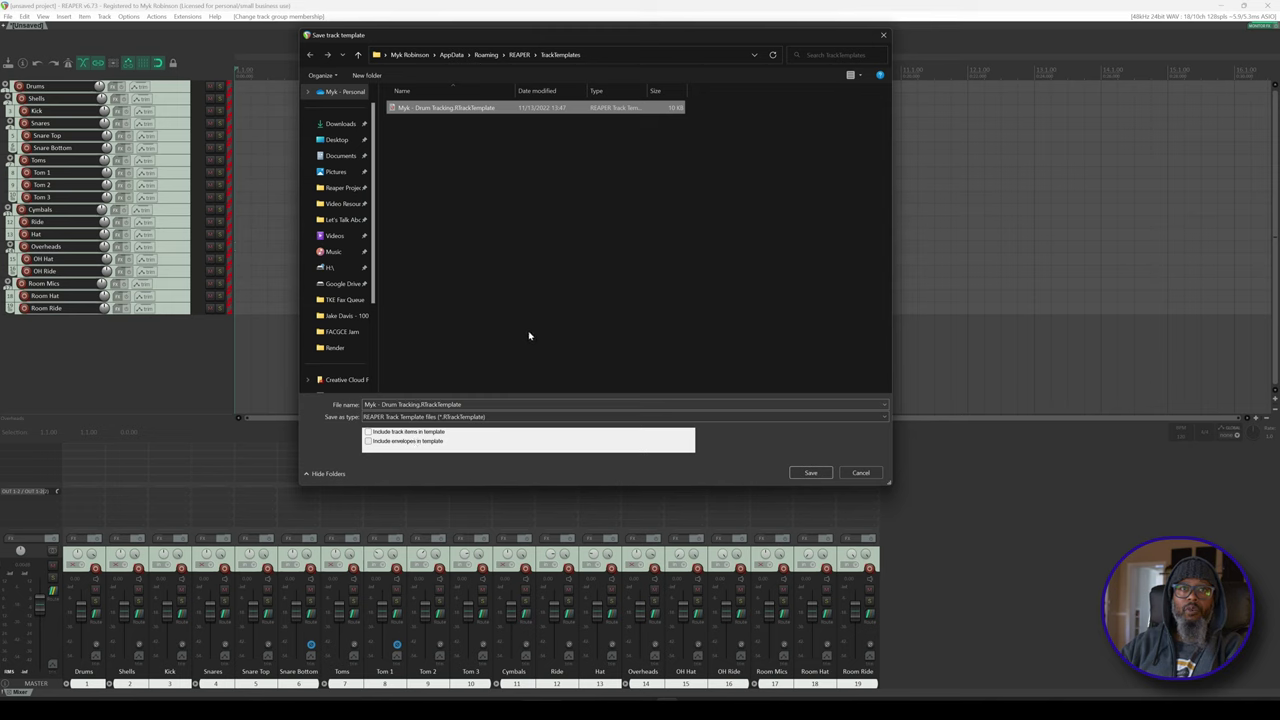
click(812, 473)
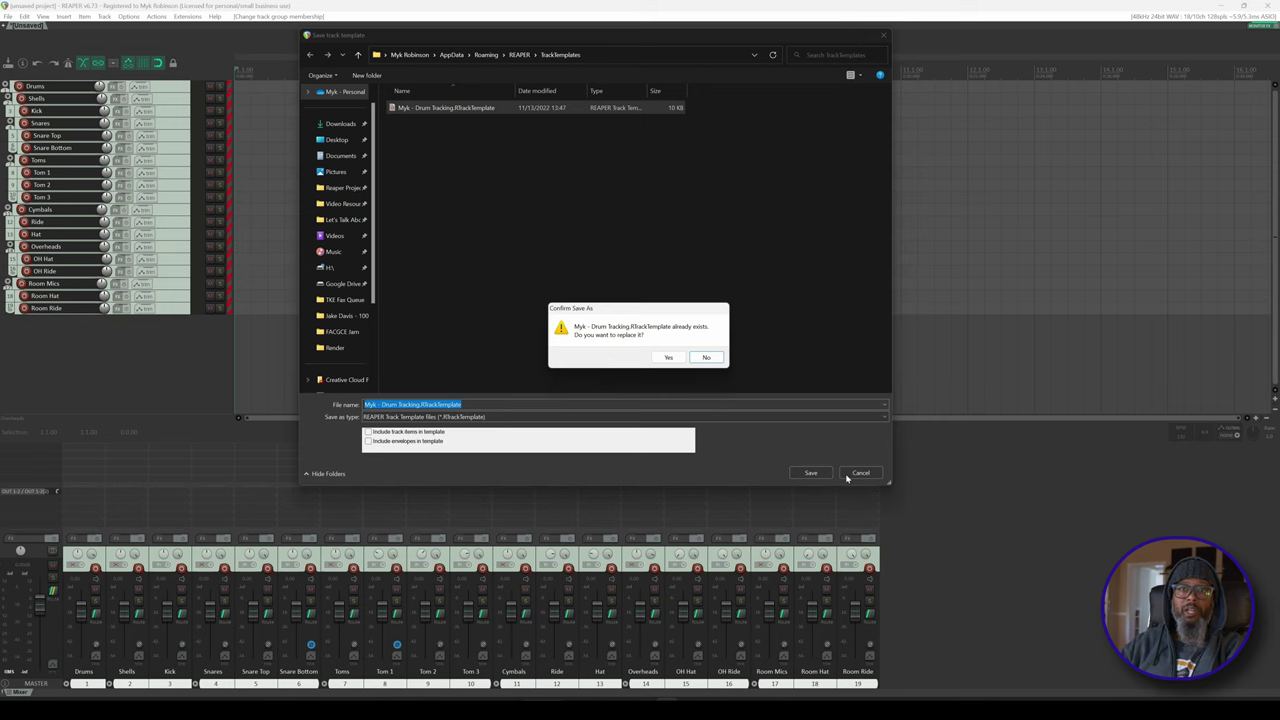
click(668, 357)
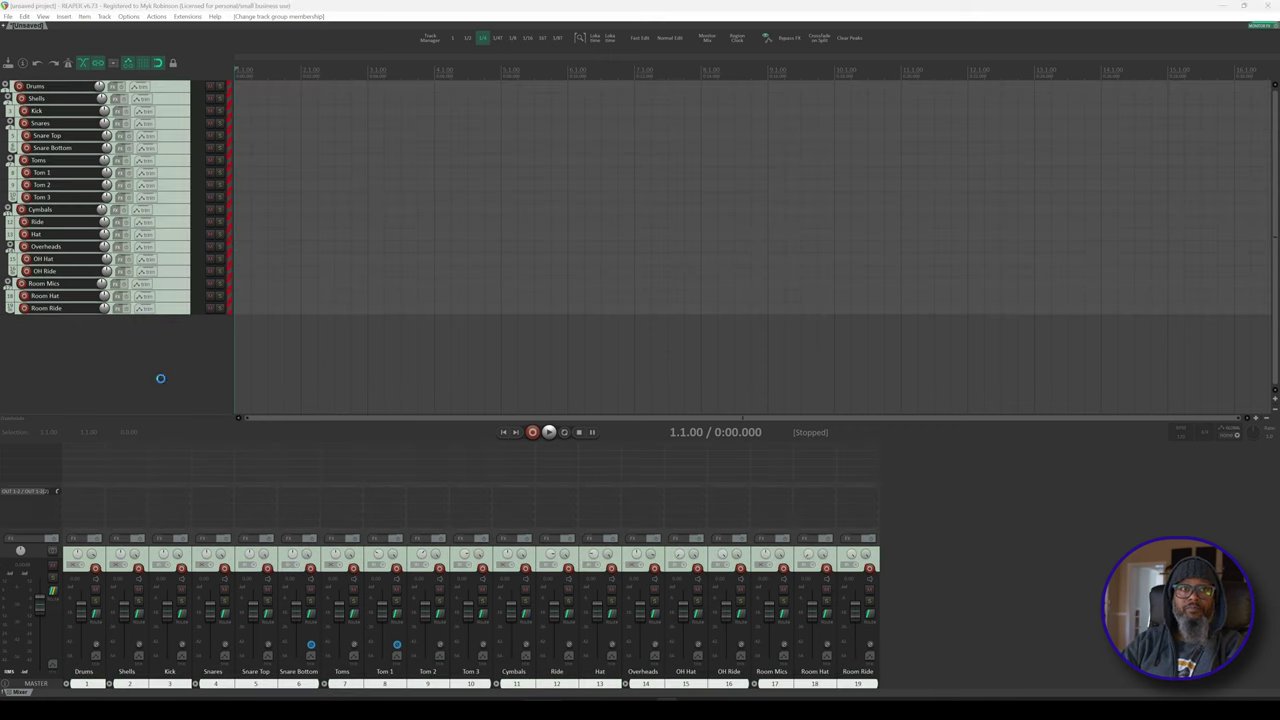
Delete the 19 drum tracks and reinsert them from the Drum Tracking track template
key(Delete)
key(Return)
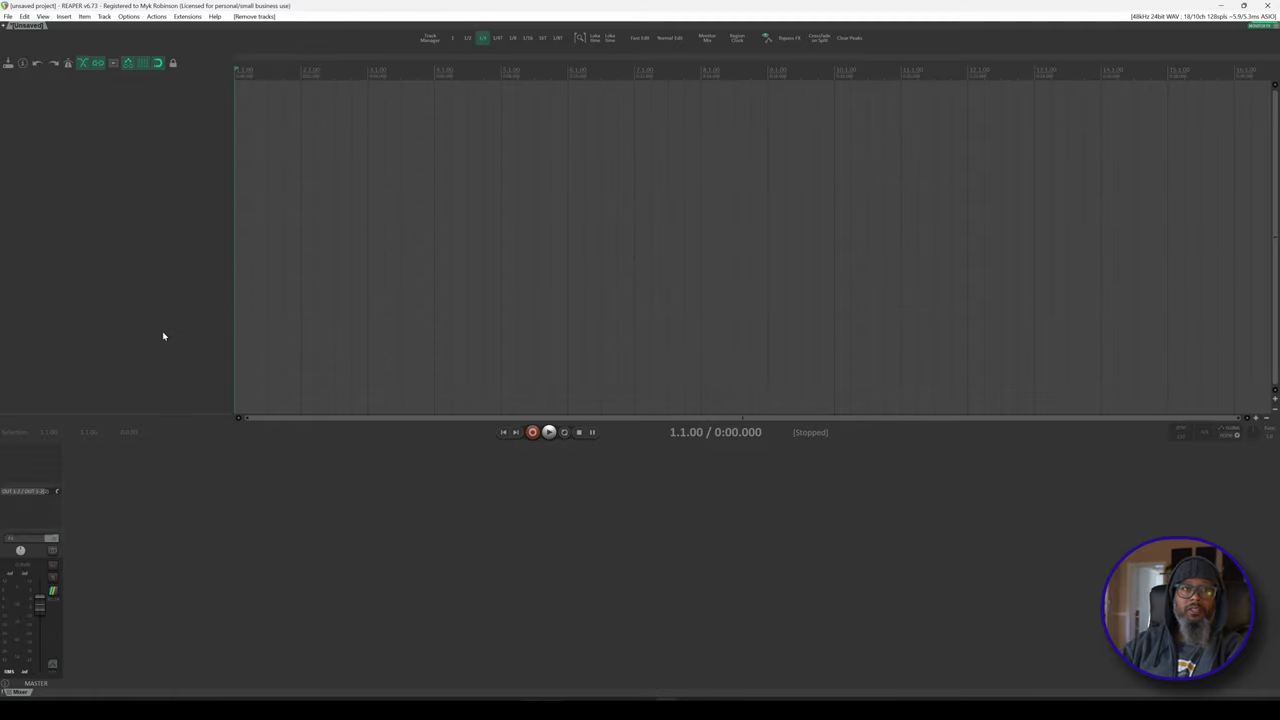
right_click(48, 129)
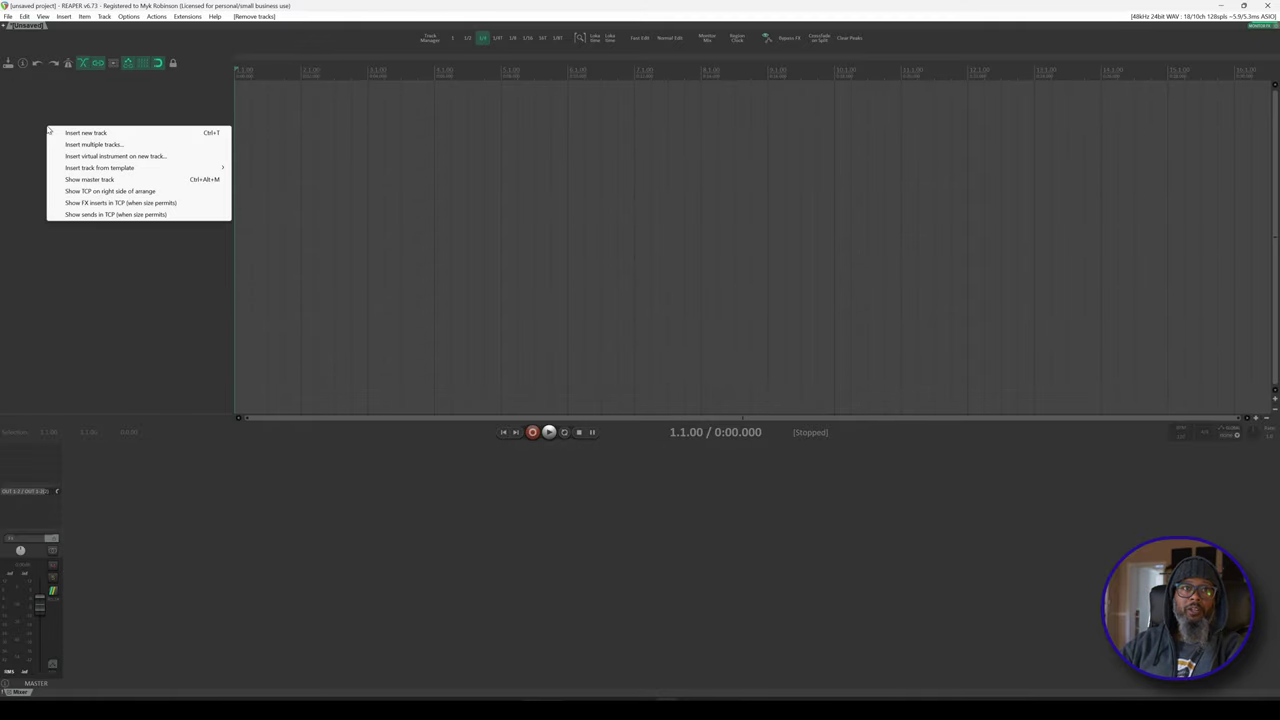
mouse_move(225, 168)
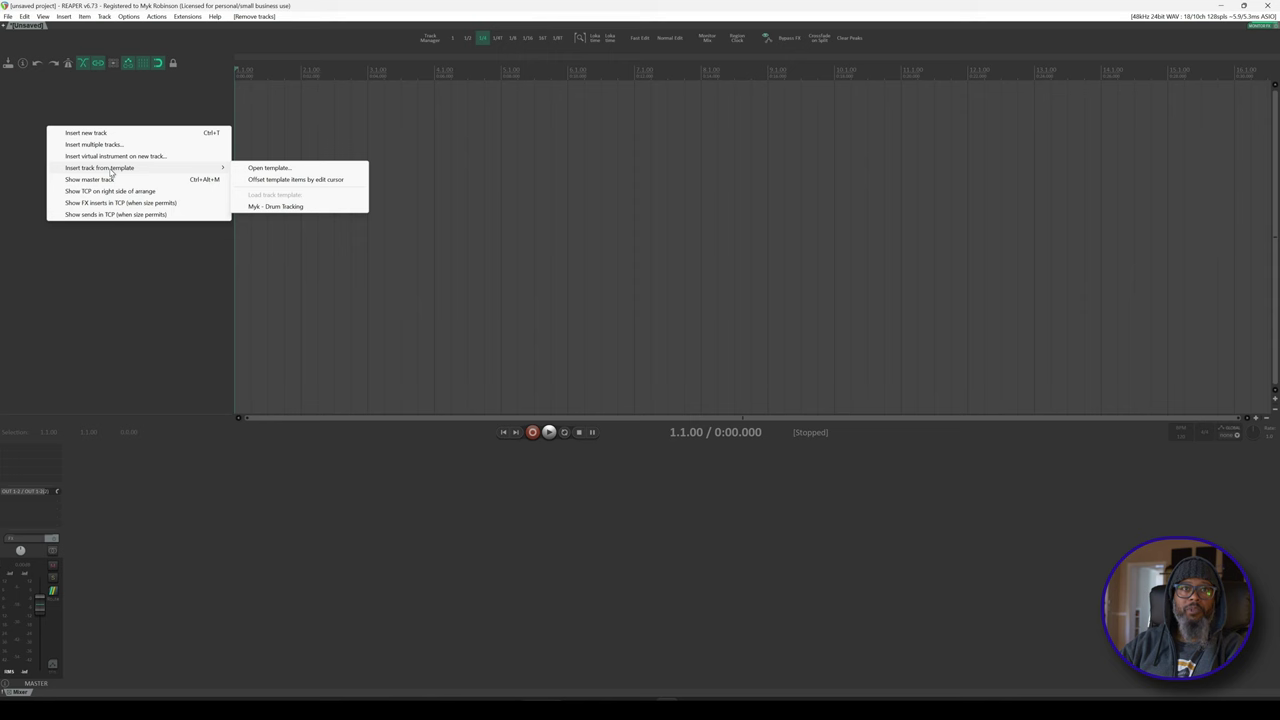
click(296, 208)
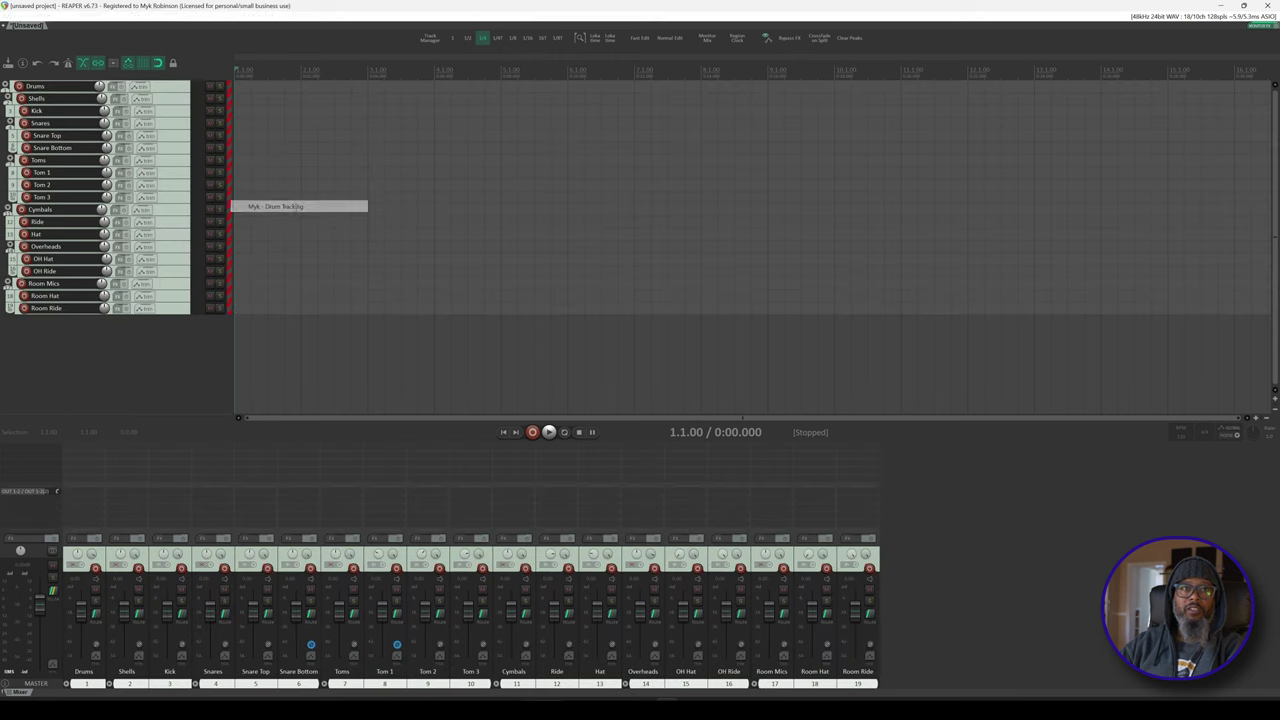